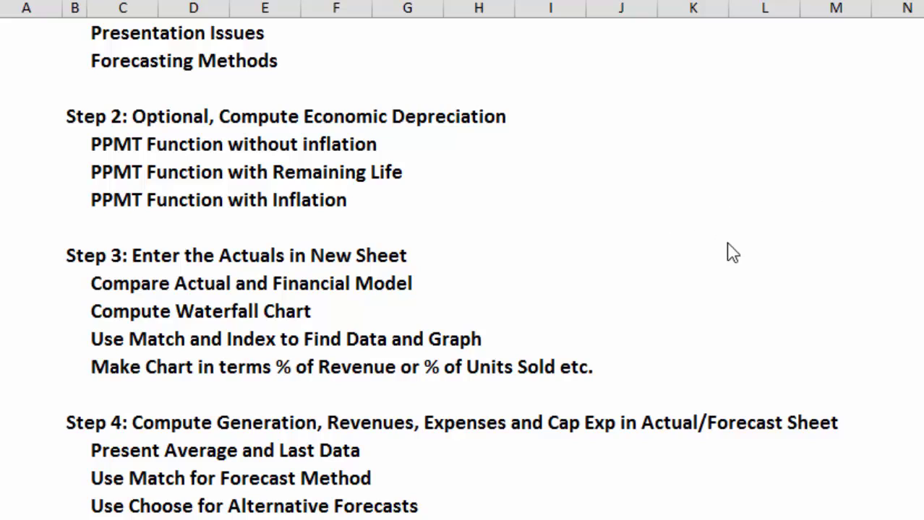
# - Move two sheets forward from the outline to the Actual vs Financial Model Forecast sheet
pyautogui.click(526, 241)
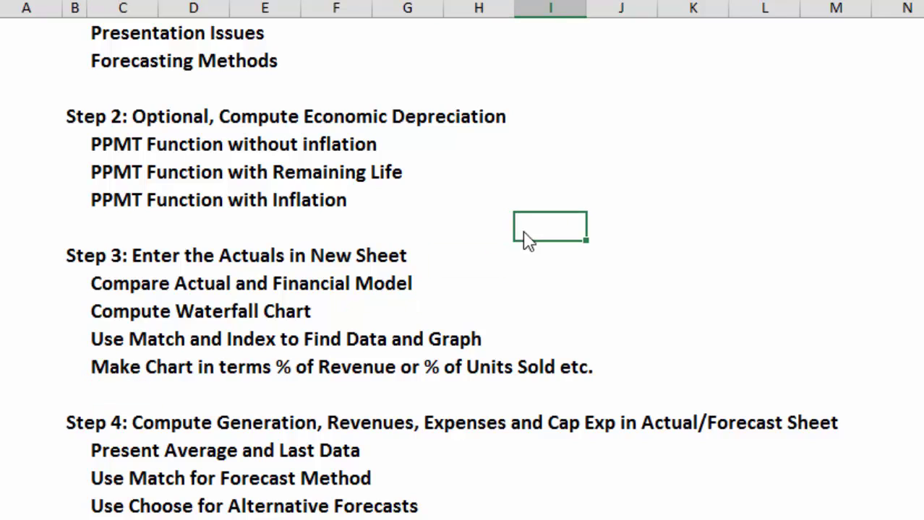
pyautogui.hotkey('ctrl', 'pagedown')
pyautogui.hotkey('ctrl', 'pagedown')
pyautogui.hotkey('ctrl', 'pagedown')
pyautogui.hotkey('ctrl', 'pagedown')
pyautogui.hotkey('ctrl', 'pagedown')
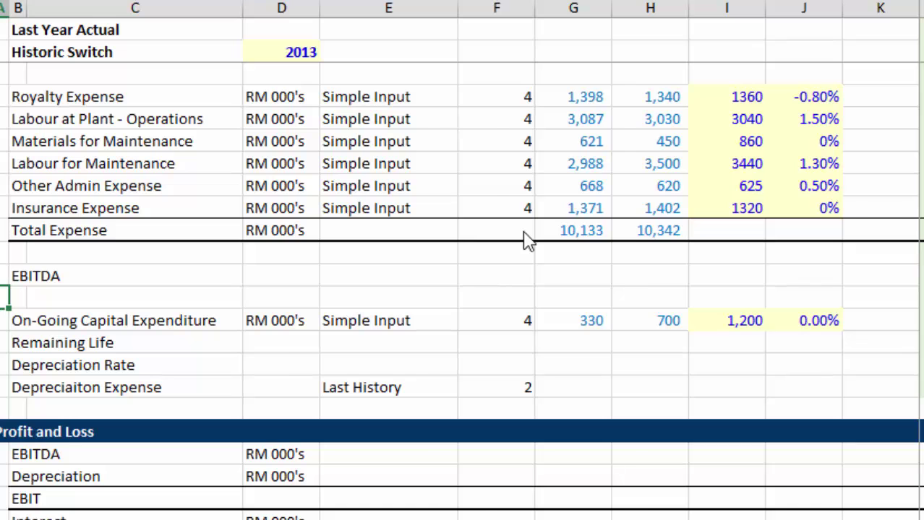
pyautogui.hotkey('ctrl', 'pagedown')
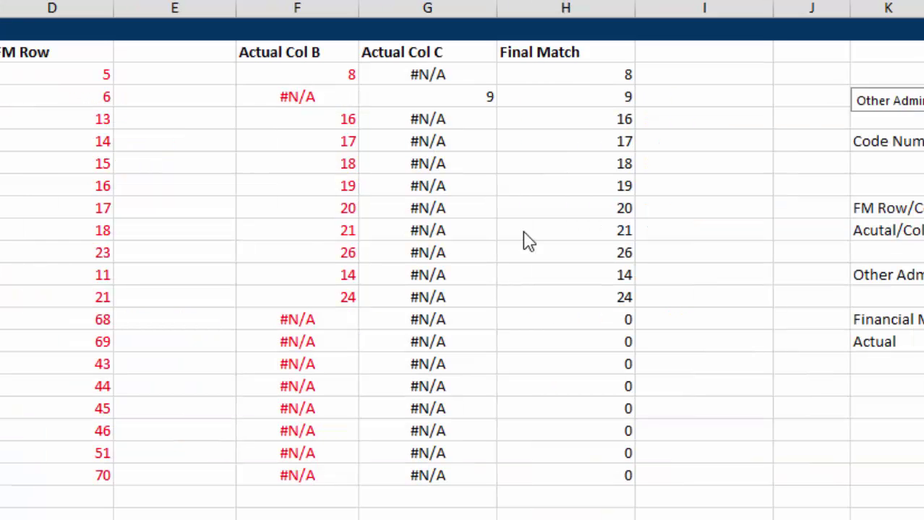
# - Review the graph list's FM Row and Actual Col lookups up to the Final Match heading
pyautogui.hotkey('ctrl', 'Home')
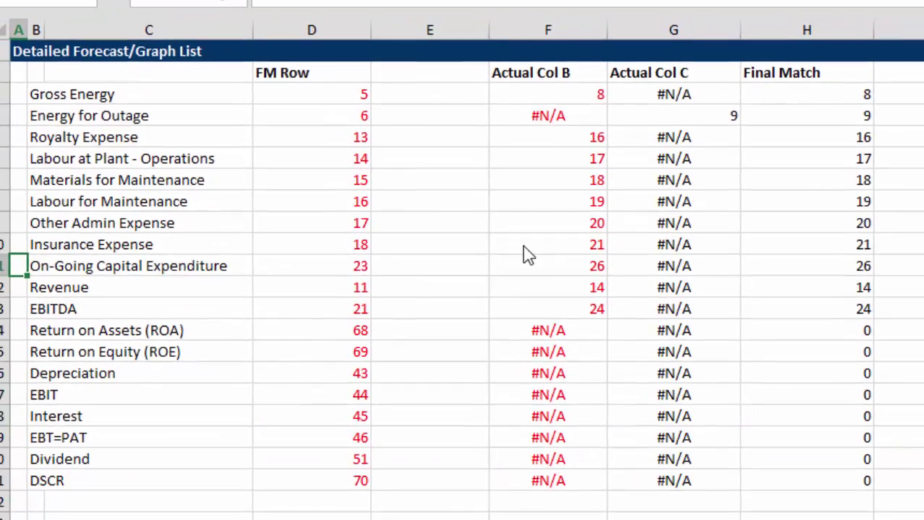
pyautogui.press('Down')
pyautogui.press('Down')
pyautogui.press('Right')
pyautogui.press('Right')
pyautogui.press('Right')
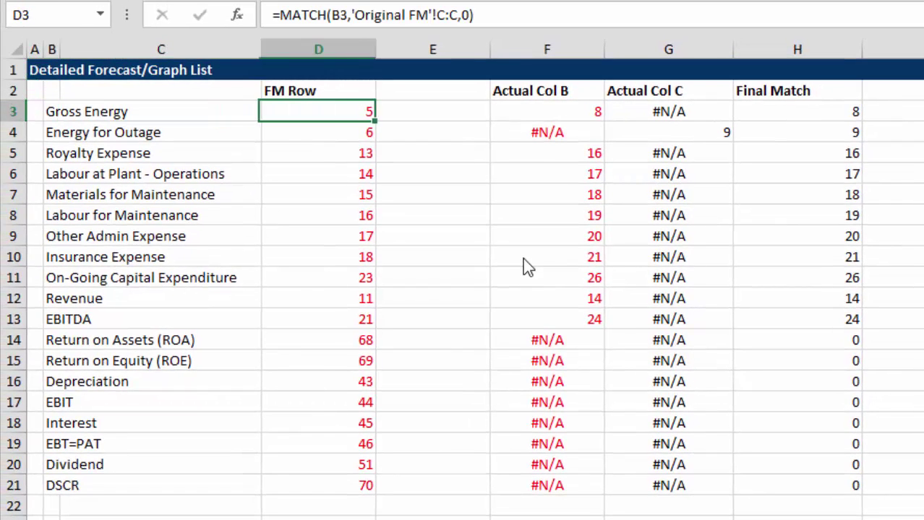
pyautogui.press('Down')
pyautogui.press('Down')
pyautogui.press('Down')
pyautogui.press('Down')
pyautogui.press('Down')
pyautogui.press('Down')
pyautogui.press('Down')
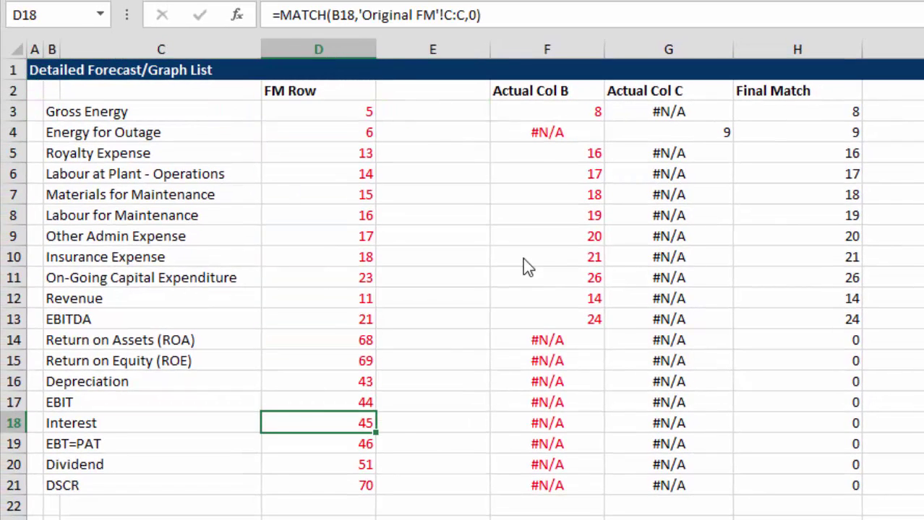
pyautogui.press('Right')
pyautogui.press('Right')
pyautogui.press('Up')
pyautogui.press('Up')
pyautogui.press('Up')
pyautogui.press('Up')
pyautogui.press('Up')
pyautogui.press('Up')
pyautogui.press('Up')
pyautogui.press('Right')
pyautogui.press('Right')
pyautogui.press('Down')
pyautogui.press('Down')
pyautogui.press('Down')
pyautogui.press('Down')
pyautogui.press('Down')
pyautogui.press('Down')
pyautogui.press('Down')
pyautogui.press('Left')
pyautogui.press('Left')
pyautogui.press('Left')
pyautogui.press('Left')
pyautogui.press('Left')
pyautogui.press('Left')
pyautogui.press('Up')
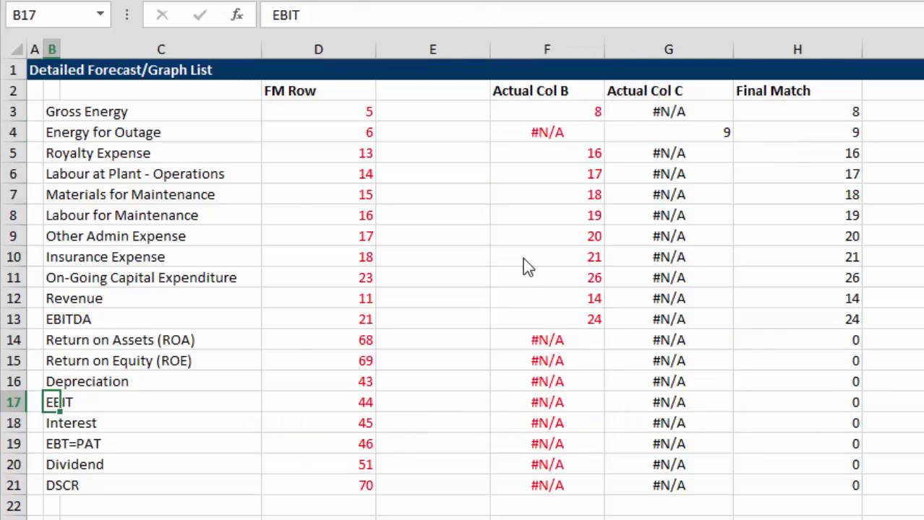
pyautogui.press('Up')
pyautogui.press('Up')
pyautogui.press('Up')
pyautogui.press('Up')
pyautogui.press('Up')
pyautogui.press('Up')
pyautogui.press('Right')
pyautogui.press('Right')
pyautogui.press('Right')
pyautogui.press('Right')
pyautogui.press('Right')
pyautogui.press('Right')
pyautogui.press('Up')
# - Rename the H2 heading from Final Match to 'Final Match Actual'
pyautogui.press('BackSpace')
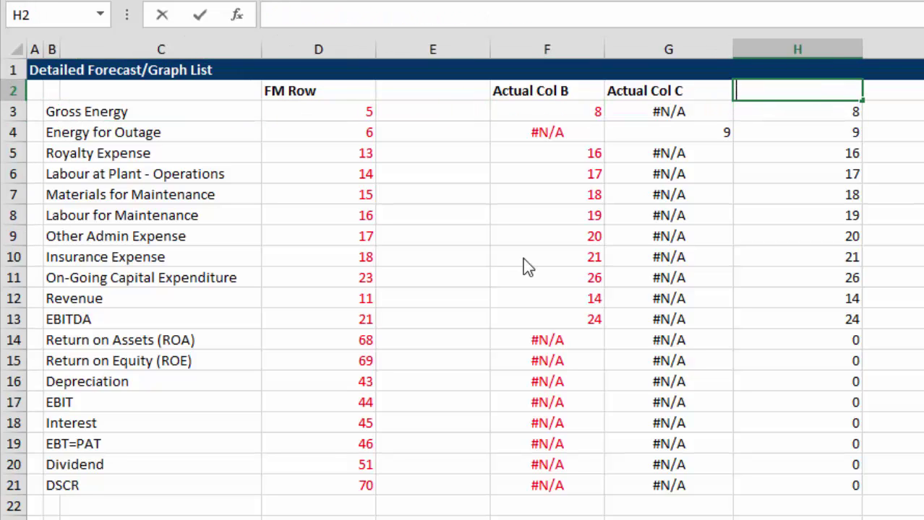
pyautogui.write('Final Mat')
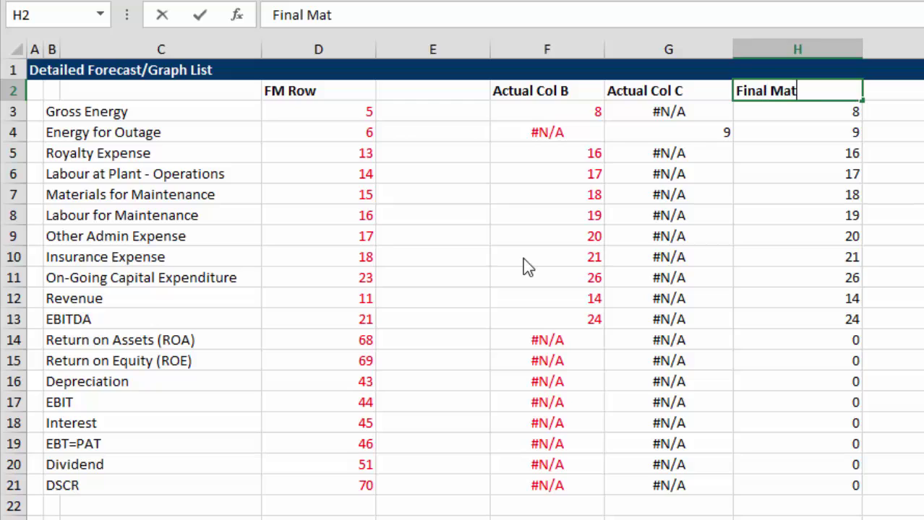
pyautogui.write('ch Actual')
pyautogui.press('Return')
pyautogui.press('Up')
pyautogui.press('Left')
pyautogui.press('Left')
pyautogui.press('Left')
pyautogui.press('Left')
pyautogui.press('Left')
pyautogui.press('Left')
pyautogui.press('Right')
pyautogui.press('Right')
pyautogui.press('Right')
pyautogui.press('Right')
pyautogui.press('Right')
pyautogui.press('Right')
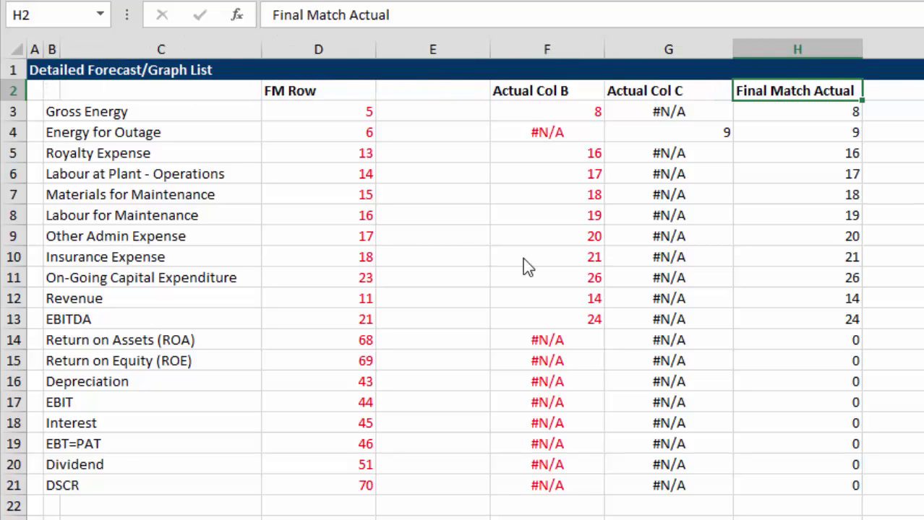
# - Check column E, row 15's yearly columns and column V, ending at empty cell K17
pyautogui.press('Left')
pyautogui.press('Left')
pyautogui.press('Left')
pyautogui.press('Down')
pyautogui.press('Down')
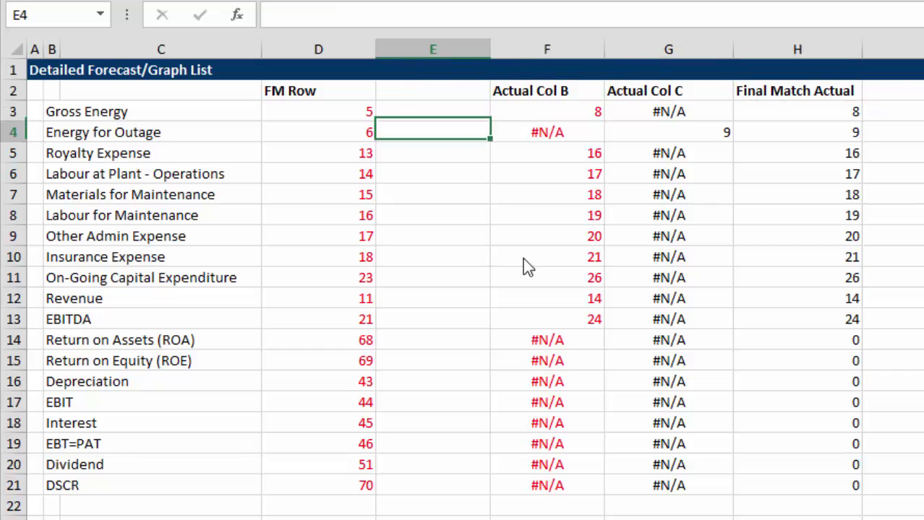
pyautogui.press('Down')
pyautogui.press('Down')
pyautogui.press('Down')
pyautogui.press('Down')
pyautogui.press('Right')
pyautogui.press('Right')
pyautogui.press('Right')
pyautogui.press('Right')
pyautogui.press('Right')
pyautogui.press('Right')
pyautogui.press('Right')
pyautogui.press('Right')
pyautogui.press('Left')
pyautogui.press('Left')
pyautogui.press('Up')
pyautogui.press('Up')
pyautogui.press('Down')
pyautogui.press('Left')
pyautogui.press('Left')
pyautogui.press('Left')
pyautogui.press('Left')
pyautogui.press('Left')
pyautogui.press('Left')
pyautogui.press('Left')
pyautogui.press('Left')
pyautogui.press('Right')
pyautogui.press('Right')
pyautogui.press('Right')
pyautogui.press('Right')
pyautogui.press('Right')
pyautogui.press('Right')
pyautogui.press('Right')
pyautogui.press('Right')
pyautogui.press('Right')
pyautogui.press('Right')
pyautogui.press('Right')
pyautogui.press('Down')
pyautogui.press('Down')
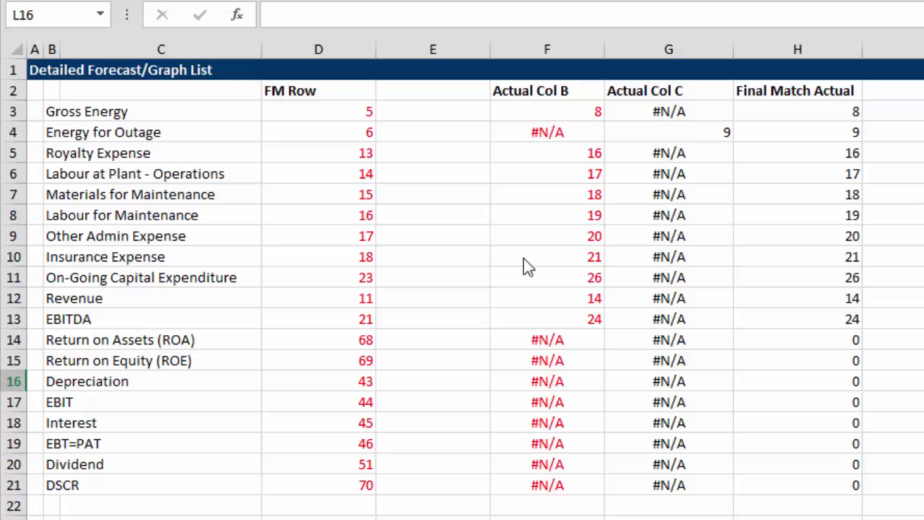
pyautogui.press('Down')
pyautogui.press('Down')
pyautogui.press('Up')
pyautogui.press('Left')
# - Enter =B3 in K17 to pull in the Gross Energy item
pyautogui.write('=')
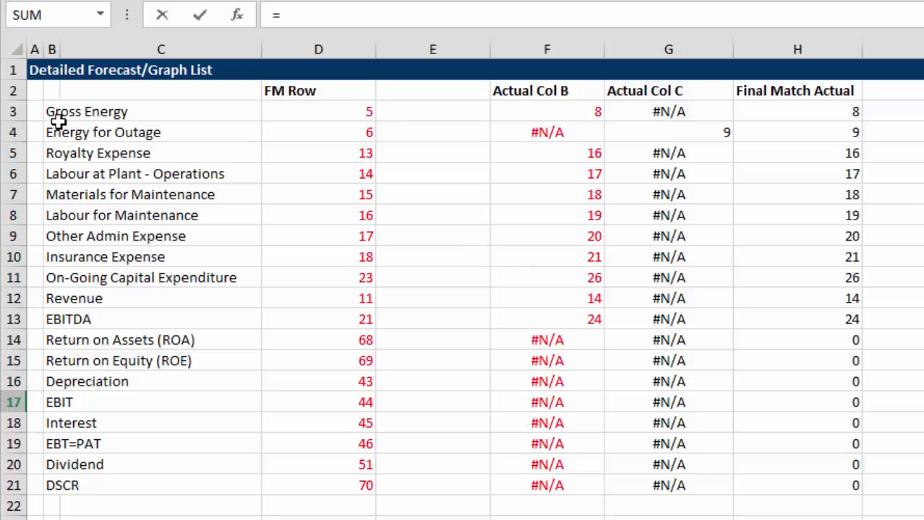
pyautogui.click(55, 118)
pyautogui.press('Return')
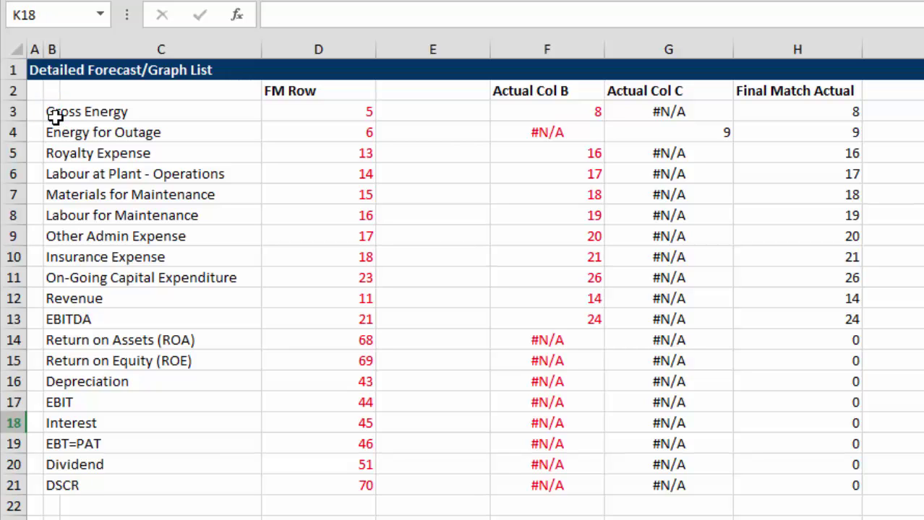
# - Enter =MATCH(K17,C3:B21,0) in K18, which returns 1
pyautogui.write('=mat')
pyautogui.press('Tab')
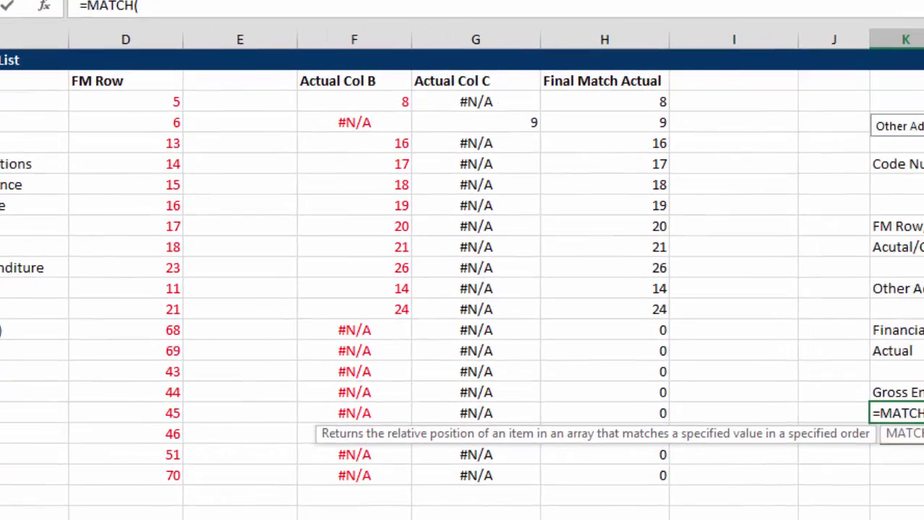
pyautogui.press('Up')
pyautogui.write(',')
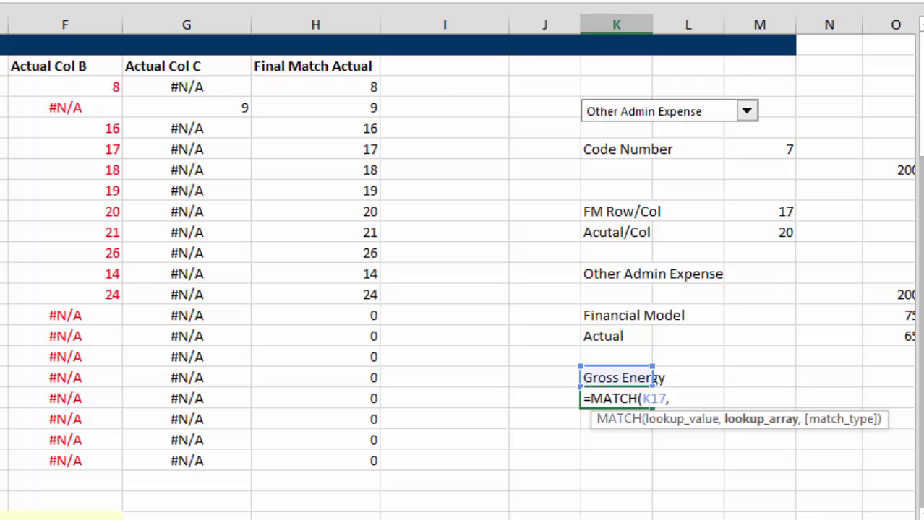
pyautogui.write('C3')
pyautogui.write(':B21')
pyautogui.write(',0')
pyautogui.press('Return')
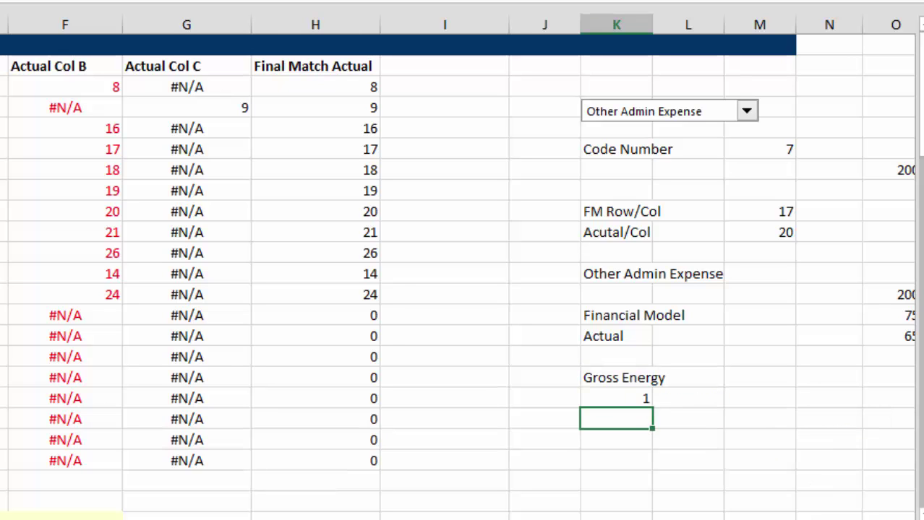
pyautogui.press('Right')
pyautogui.press('Right')
pyautogui.press('Right')
pyautogui.press('Right')
pyautogui.press('Right')
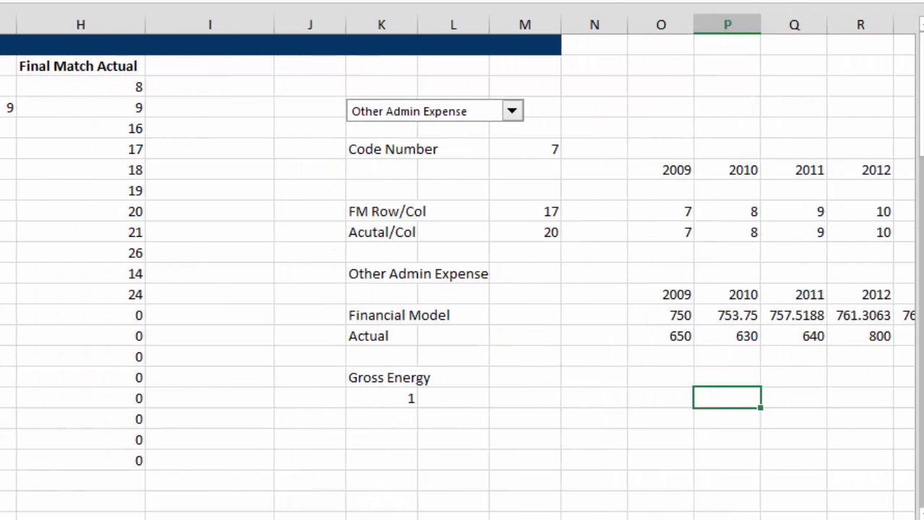
pyautogui.press('Left')
pyautogui.press('Left')
pyautogui.press('Left')
pyautogui.press('Left')
pyautogui.press('Left')
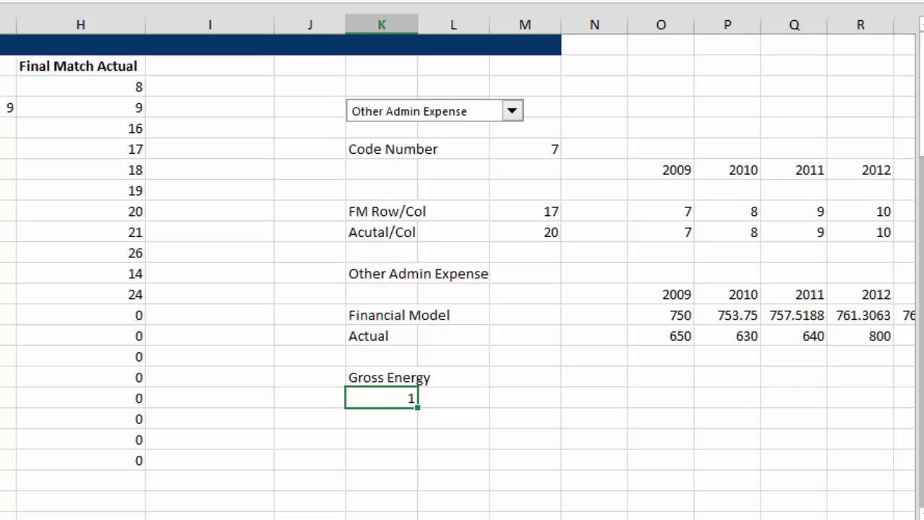
# - Move the MATCH result of 1 into M18 beside Gross Energy
pyautogui.hotkey('ctrl', 'x')
pyautogui.press('Up')
pyautogui.press('Right')
pyautogui.press('Right')
pyautogui.hotkey('ctrl', 'v')
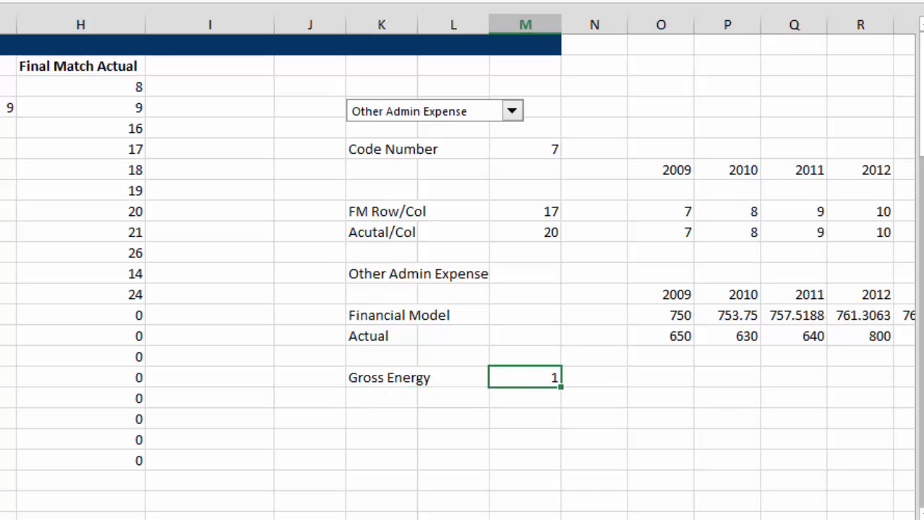
# - Review the nearby Actual/Col row and the FM Row/Col value of 17
pyautogui.press('Down')
pyautogui.press('Down')
pyautogui.press('Right')
pyautogui.press('Right')
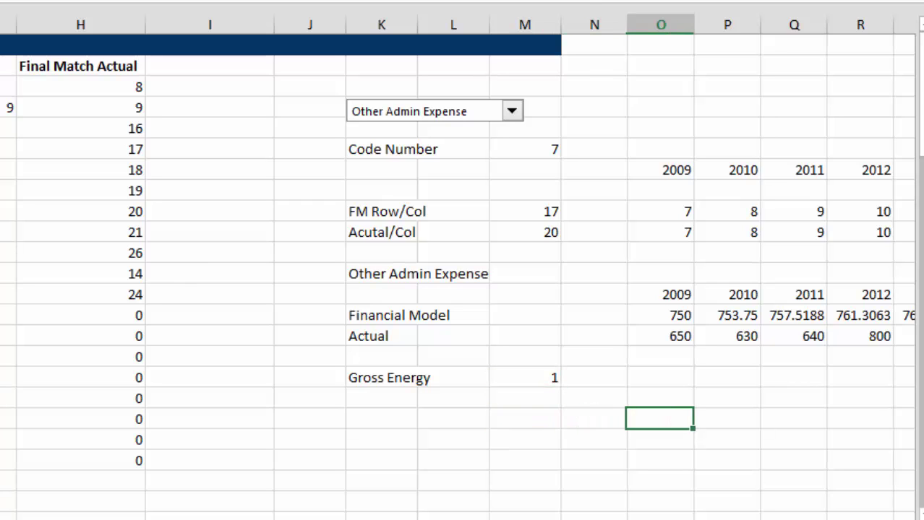
pyautogui.press('Left')
pyautogui.press('Up')
pyautogui.press('Left')
pyautogui.press('Left')
pyautogui.press('Up')
pyautogui.press('Up')
pyautogui.press('Up')
pyautogui.press('Up')
pyautogui.press('Up')
pyautogui.press('Right')
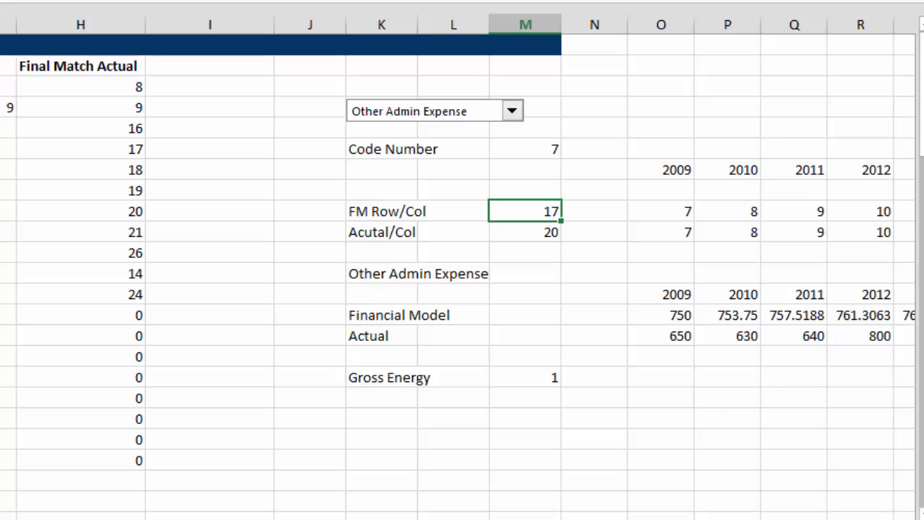
pyautogui.press('Down')
pyautogui.press('Down')
pyautogui.press('Down')
pyautogui.press('Down')
pyautogui.press('Down')
pyautogui.press('Down')
pyautogui.press('Down')
pyautogui.press('Up')
pyautogui.press('Up')
pyautogui.press('Up')
pyautogui.press('Up')
pyautogui.press('Up')
pyautogui.press('Up')
pyautogui.press('Down')
pyautogui.press('Down')
pyautogui.press('Down')
pyautogui.press('Down')
pyautogui.press('Down')
pyautogui.press('Down')
pyautogui.press('Left')
pyautogui.press('Left')
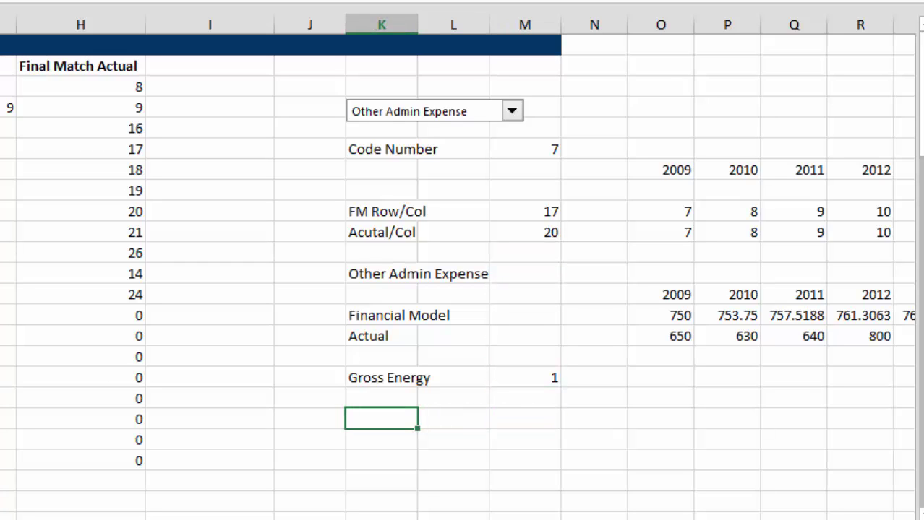
# - Start an INDEX formula and look at the model sheet for its range
pyautogui.write('=in')
pyautogui.press('Tab')
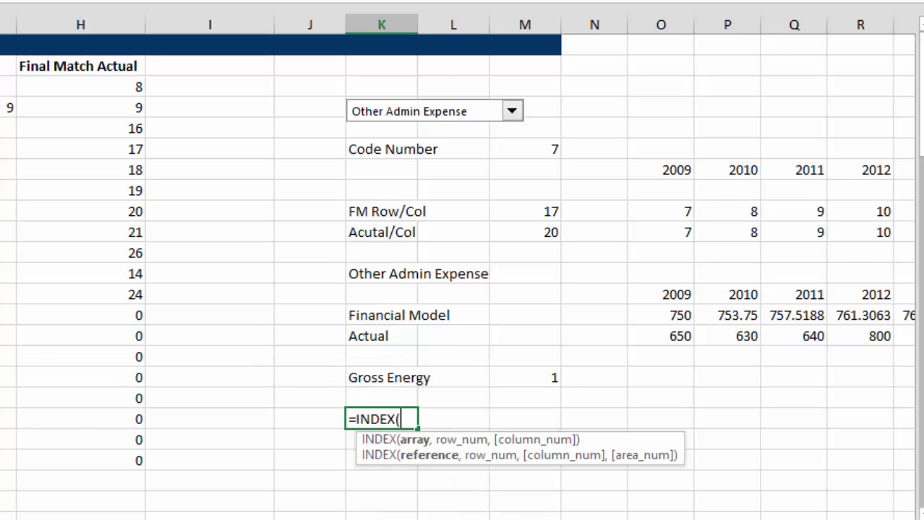
pyautogui.hotkey('ctrl', 'pageup')
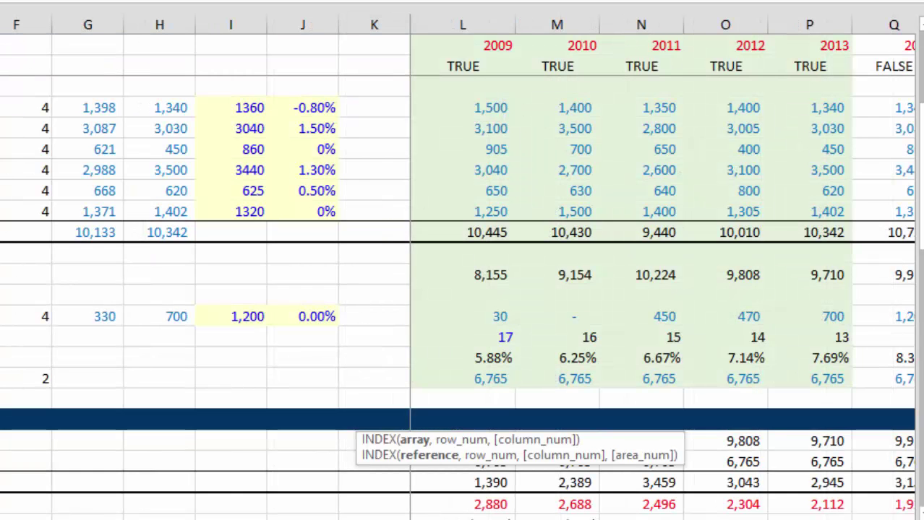
pyautogui.hotkey('ctrl', 'pageup')
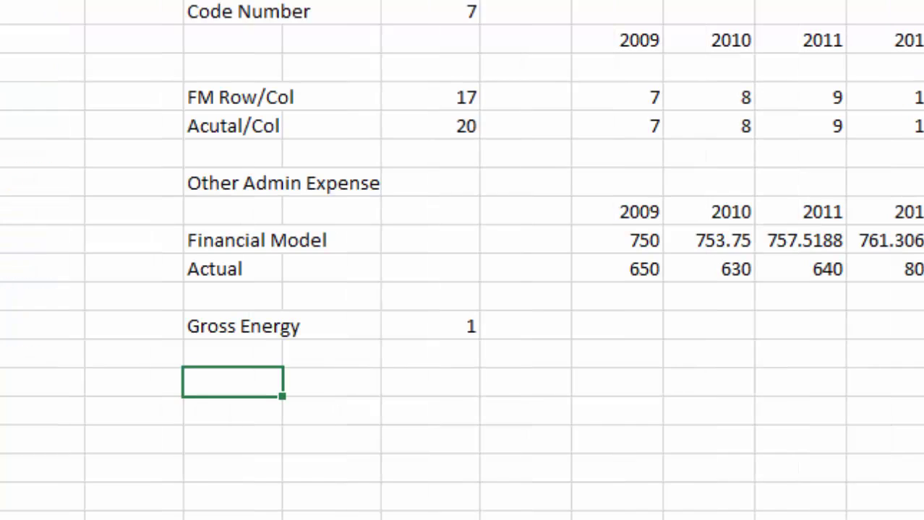
# - Type the label 'FM Row/Col -' below Gross Energy
pyautogui.write('FM Row/Co')
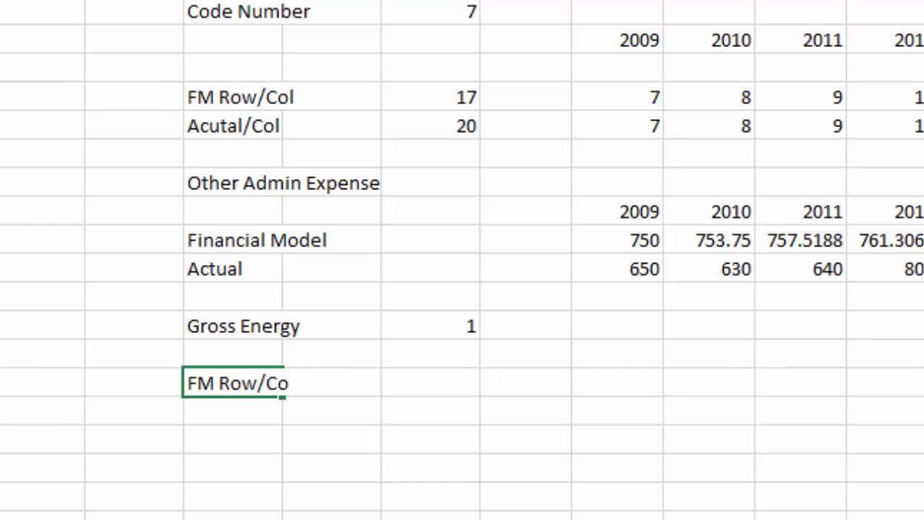
pyautogui.write('l -')
pyautogui.press('Return')
pyautogui.press('Up')
pyautogui.press('F2')
pyautogui.press('Left')
pyautogui.press('Left')
pyautogui.press('Left')
pyautogui.press('Left')
# - Turn the label into the formula ="FM Row/Col - "&$K$17 with an absolute reference
pyautogui.write('="')
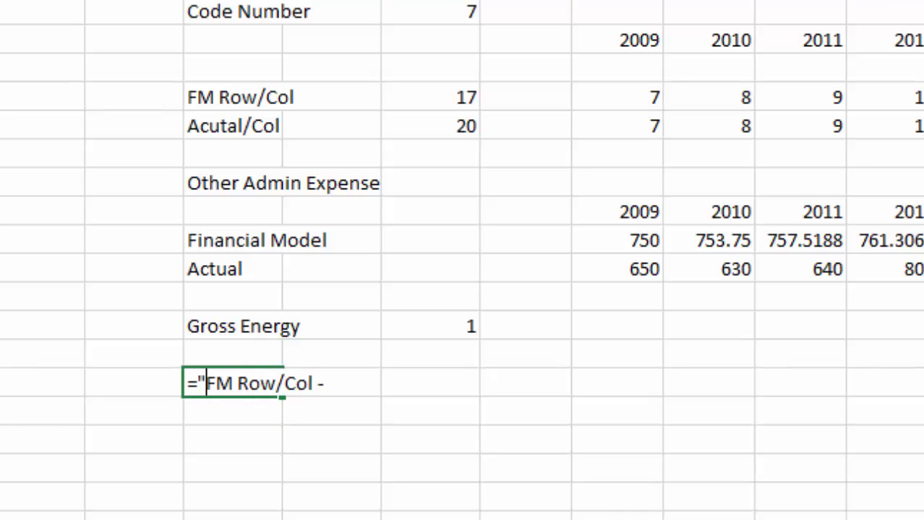
pyautogui.press('Right')
pyautogui.press('Right')
pyautogui.press('Right')
pyautogui.press('Right')
pyautogui.press('Right')
pyautogui.write('"&')
pyautogui.click(199, 325)
pyautogui.press('Return')
pyautogui.press('Up')
pyautogui.press('F2')
pyautogui.press('F4')
# - Copy the label formula down and edit the copy to read Actual Gross Energy
pyautogui.press('Return')
pyautogui.press('Up')
pyautogui.hotkey('shift', 'Down')
pyautogui.hotkey('ctrl', 'd')
pyautogui.press('F2')
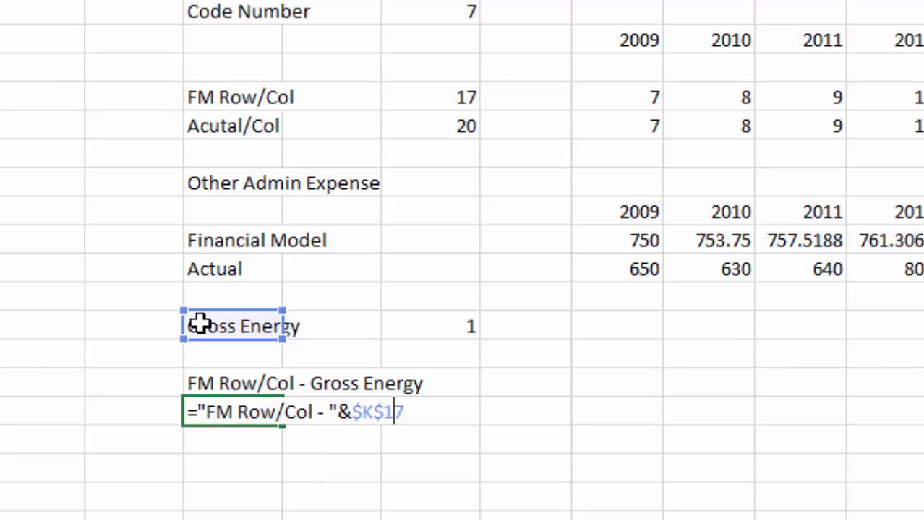
pyautogui.press('Left')
pyautogui.press('Left')
pyautogui.press('Left')
pyautogui.press('Right')
pyautogui.press('Right')
pyautogui.press('Right')
pyautogui.press('Right')
pyautogui.press('BackSpace')
pyautogui.press('BackSpace')
pyautogui.press('BackSpace')
pyautogui.press('BackSpace')
pyautogui.press('BackSpace')
pyautogui.press('BackSpace')
pyautogui.press('BackSpace')
pyautogui.press('BackSpace')
pyautogui.press('BackSpace')
pyautogui.press('BackSpace')
pyautogui.press('BackSpace')
pyautogui.write('Actual')
pyautogui.press('Return')
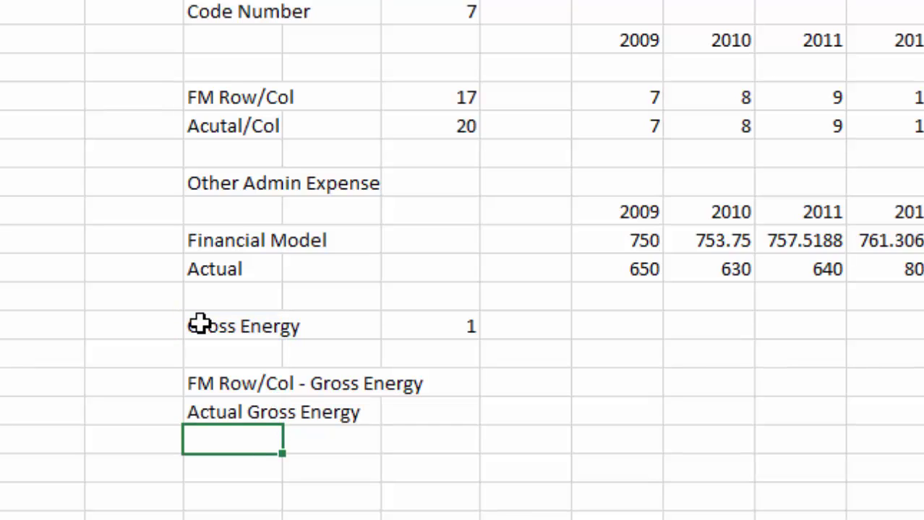
# - Widen column C so the Gross Energy labels fit
pyautogui.press('Up')
pyautogui.press('Up')
pyautogui.press('Right')
pyautogui.press('Right')
pyautogui.press('Right')
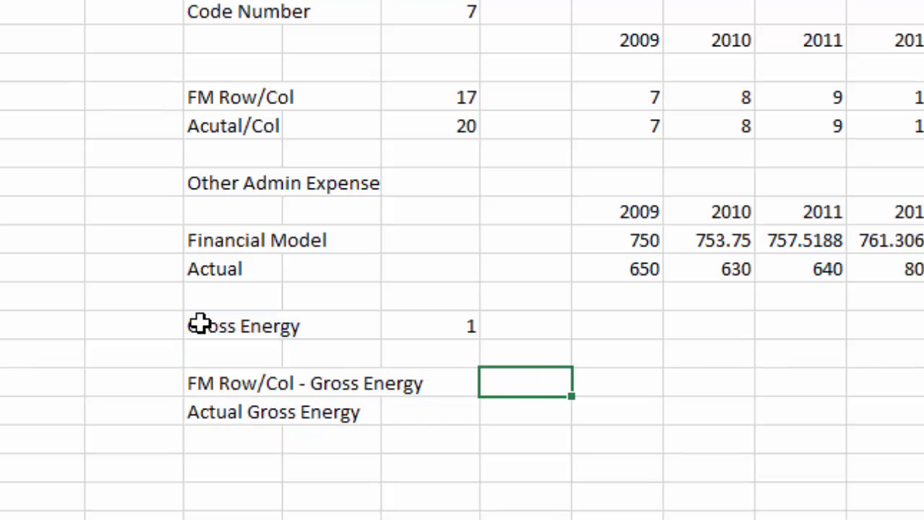
pyautogui.press('Left')
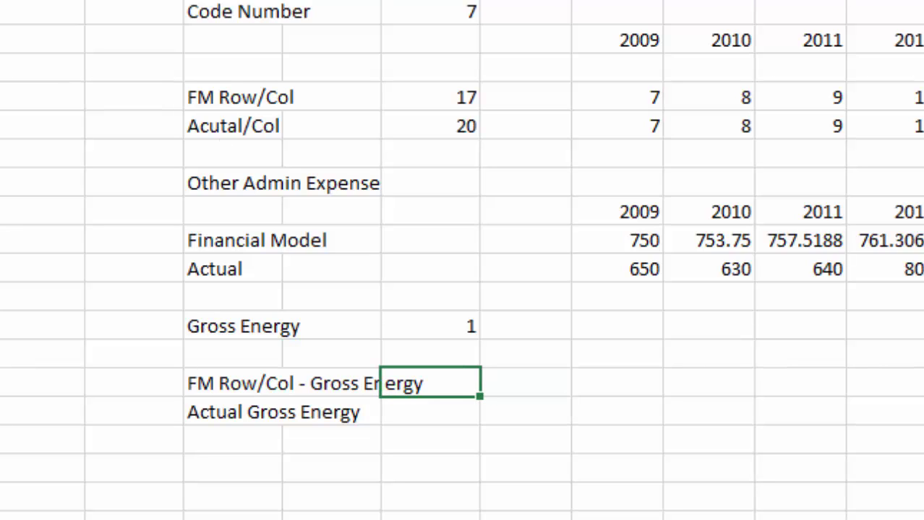
pyautogui.moveTo(281, 2); pyautogui.dragTo(436, 1)
# - Enter =MATCH(K17,'Original FM'!C:C,0) beside the FM Row/Col label, which returns 5
pyautogui.press('Left')
pyautogui.press('Right')
pyautogui.write('=m')
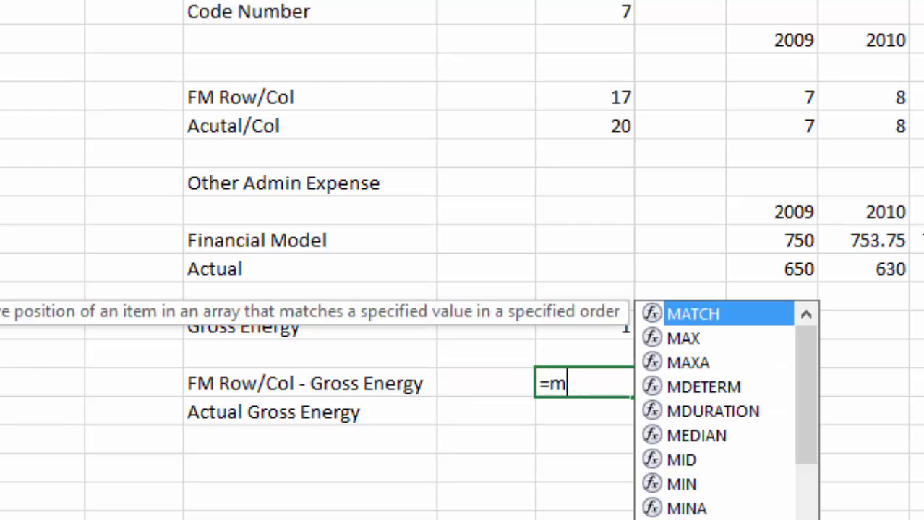
pyautogui.press('Tab')
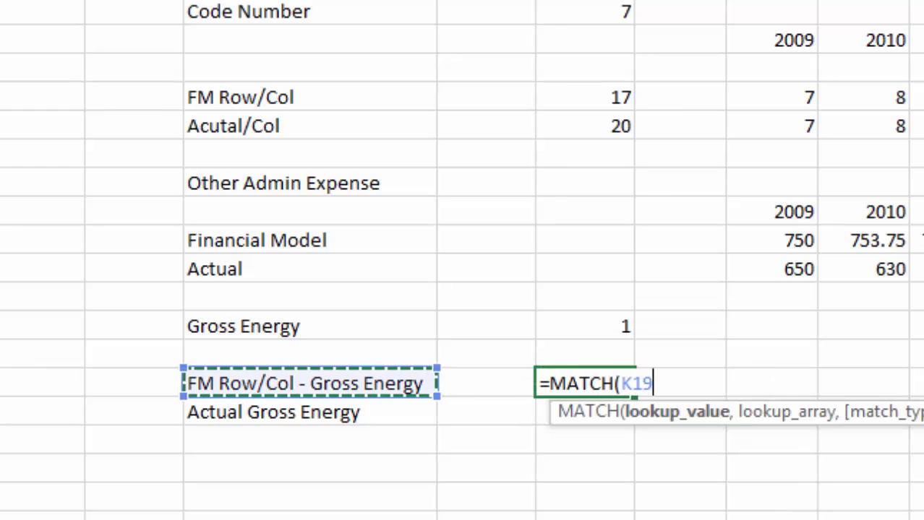
pyautogui.press('Up')
pyautogui.press('Up')
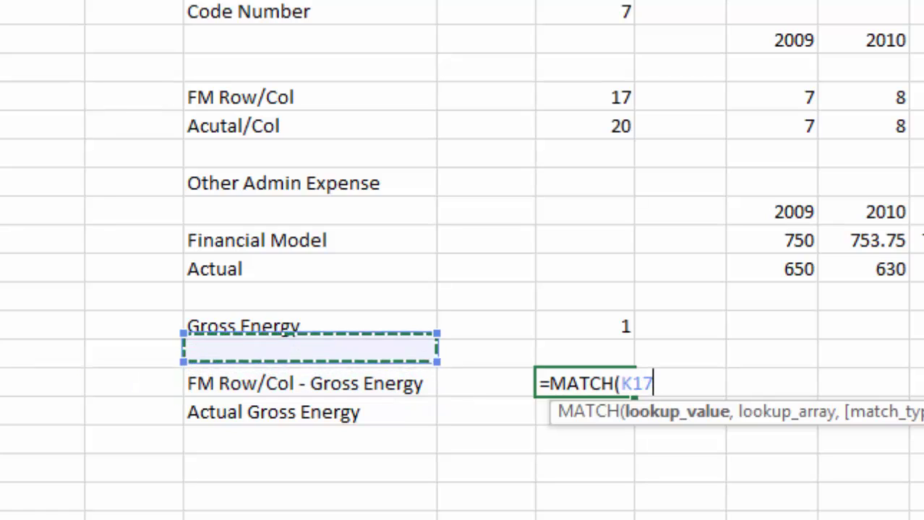
pyautogui.write(',')
pyautogui.hotkey('ctrl', 'pageup')
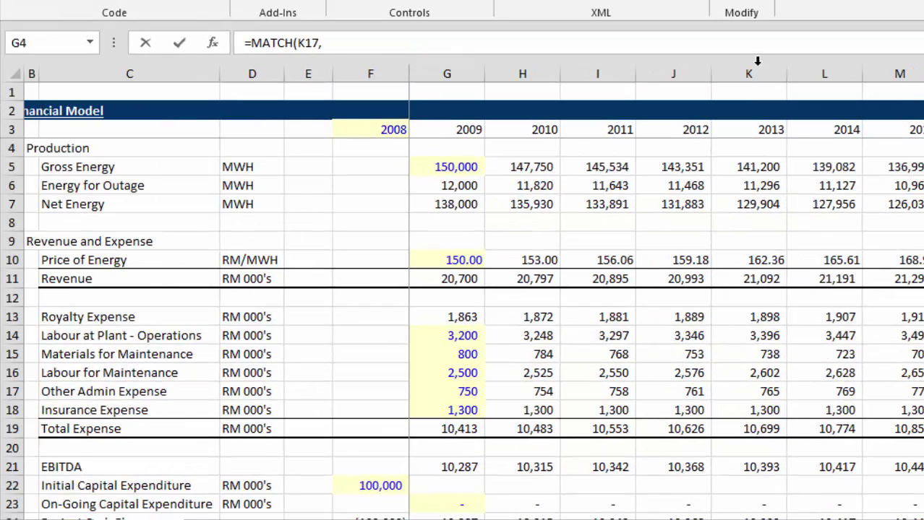
pyautogui.click(54, 84)
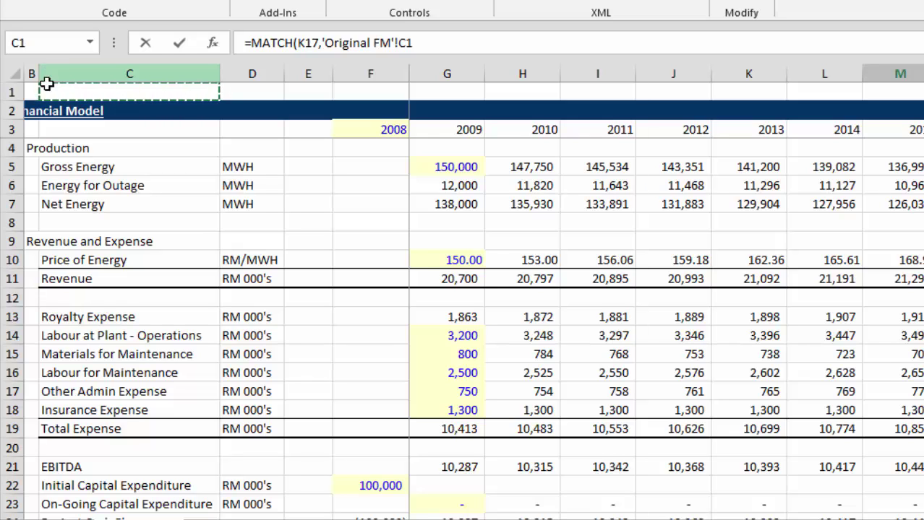
pyautogui.click(79, 69)
pyautogui.write(',0')
pyautogui.press('Return')
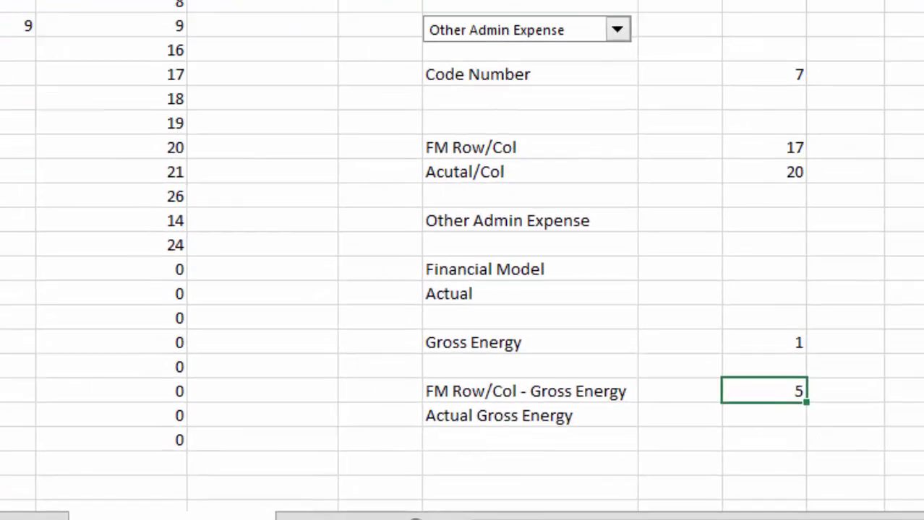
pyautogui.press('Down')
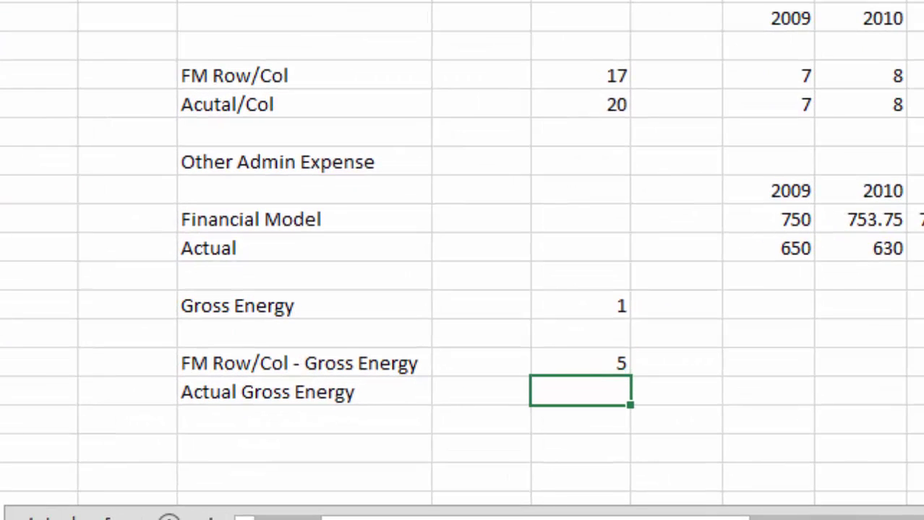
# - Match K17 against column B of the actual data sheet, which returns 8
pyautogui.write('=m')
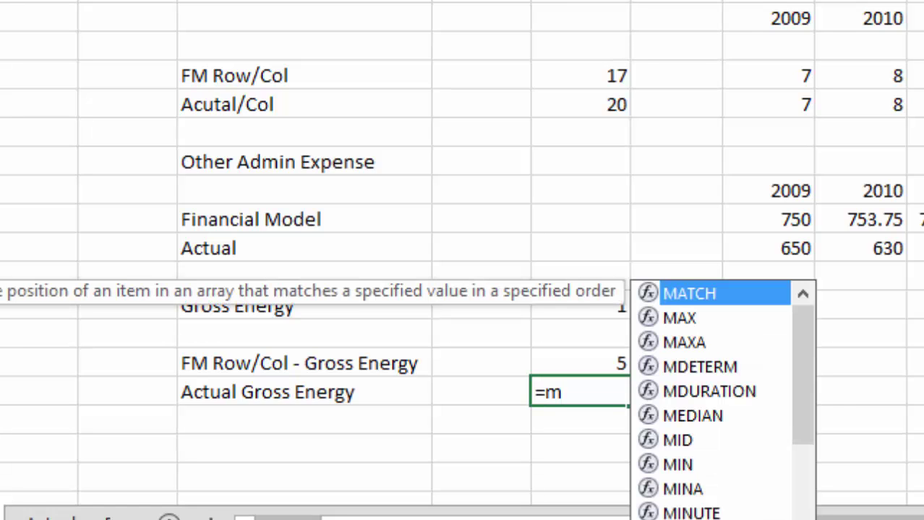
pyautogui.press('Tab')
pyautogui.press('Left')
pyautogui.press('Left')
pyautogui.press('Up')
pyautogui.press('Up')
pyautogui.press('Up')
pyautogui.write(',')
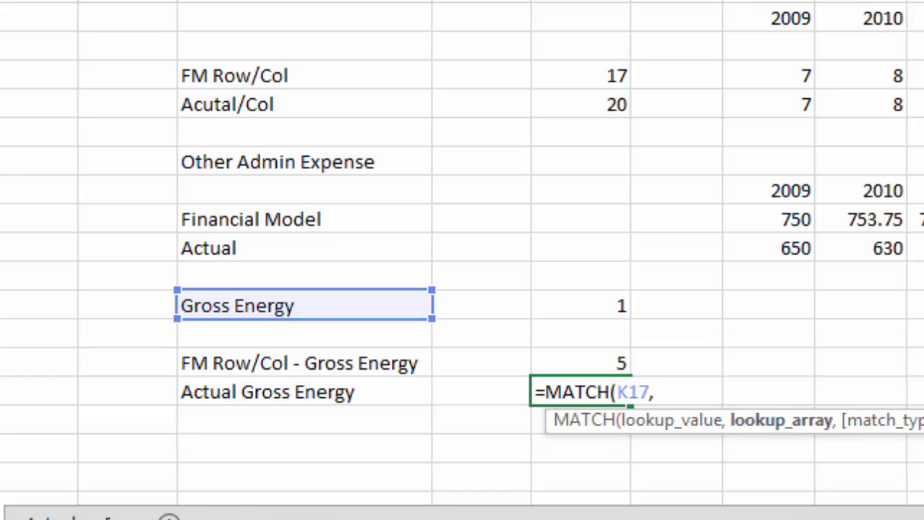
pyautogui.hotkey('ctrl', 'pagedown')
pyautogui.hotkey('ctrl', 'pagedown')
pyautogui.hotkey('ctrl', 'pagedown')
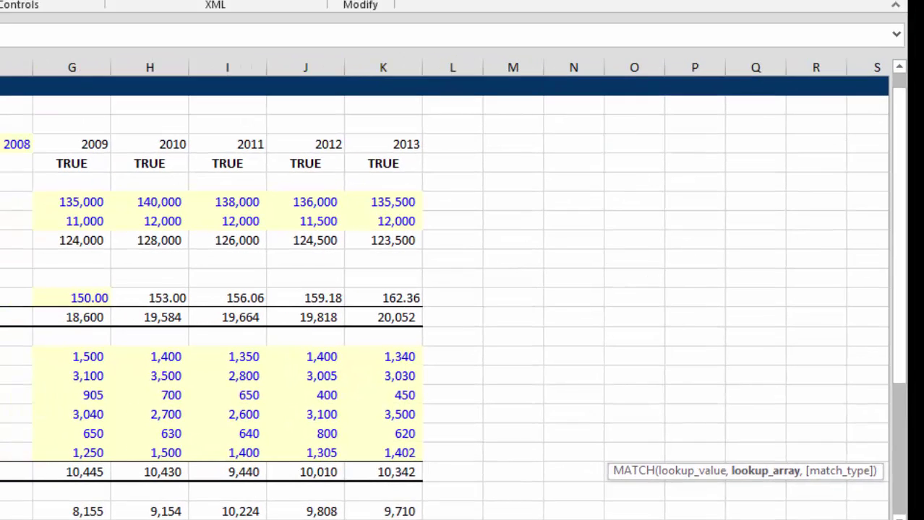
pyautogui.hotkey('ctrl', 'space')
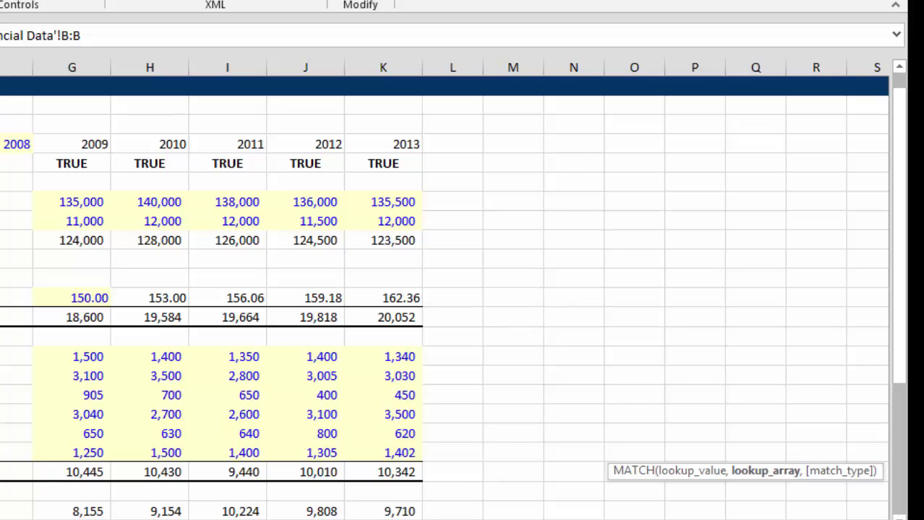
pyautogui.press('Return')
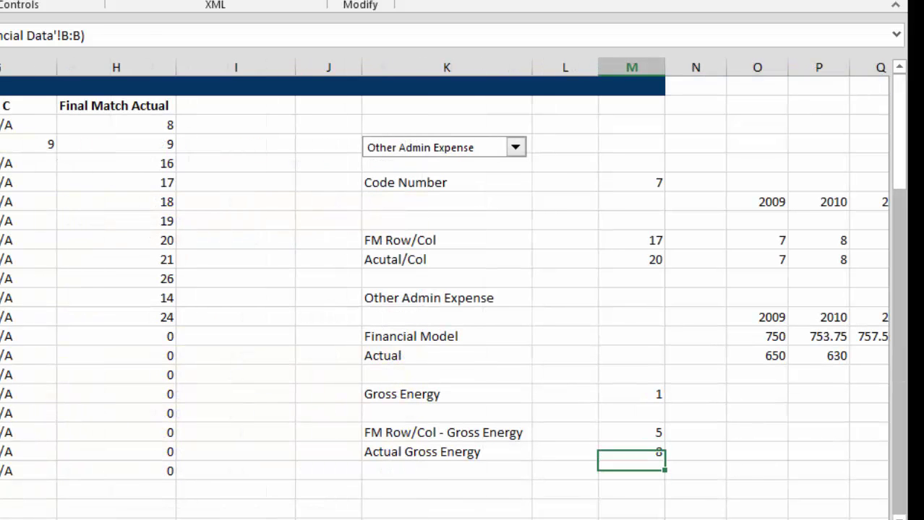
# - Link both Gross Energy rows' 2009 cells to column numbers in O9/O10, giving 7
pyautogui.press('Up')
pyautogui.press('Right')
pyautogui.press('Right')
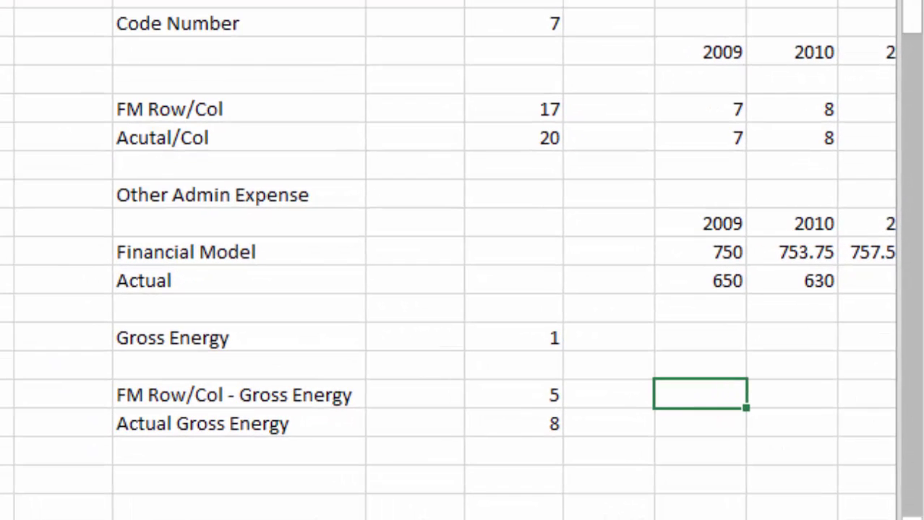
pyautogui.press('Up')
pyautogui.press('Up')
pyautogui.press('Up')
pyautogui.press('Up')
pyautogui.press('Up')
pyautogui.press('Return')
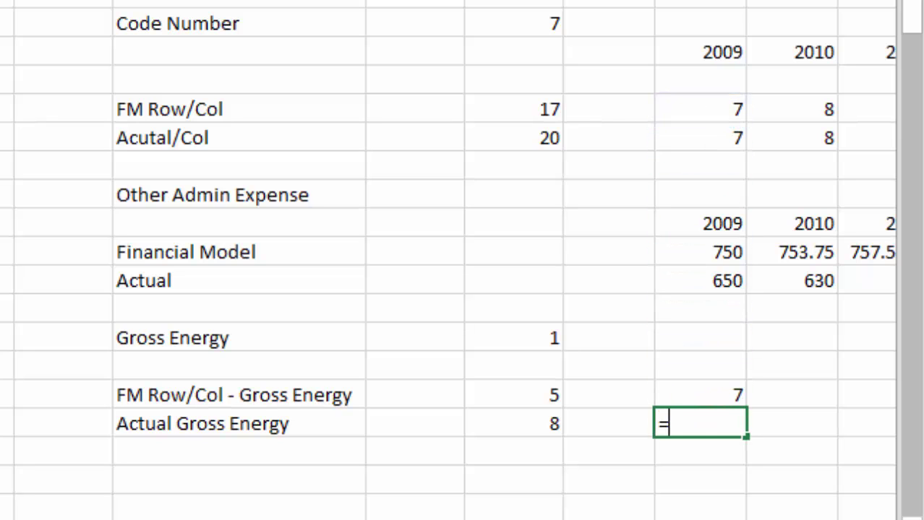
pyautogui.press('Up')
pyautogui.press('Up')
pyautogui.press('Up')
pyautogui.press('Up')
pyautogui.press('Up')
pyautogui.press('Return')
# - Copy both 2009 column numbers right into 2010, giving 8
pyautogui.press('Up')
pyautogui.press('Up')
pyautogui.hotkey('shift', 'Down')
pyautogui.hotkey('ctrl', 'c')
pyautogui.press('Right')
pyautogui.hotkey('ctrl', 'v')
pyautogui.press('Left')
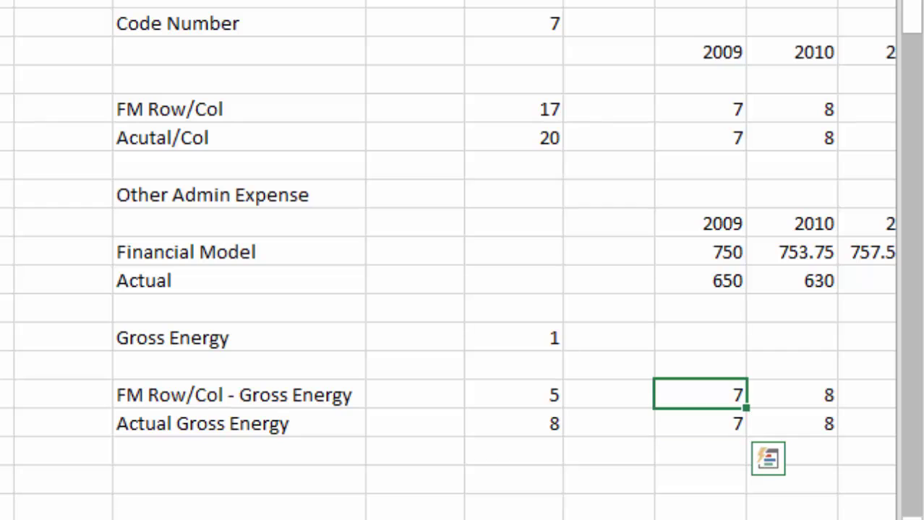
pyautogui.press('Down')
pyautogui.press('Down')
pyautogui.press('Down')
pyautogui.press('Left')
pyautogui.press('Left')
pyautogui.press('Left')
pyautogui.press('Up')
pyautogui.press('Up')
pyautogui.press('Up')
# - Copy the Financial Model and Actual labels below Gross Energy and insert blank rows
pyautogui.press('Escape')
pyautogui.press('Up')
pyautogui.press('Up')
pyautogui.press('Up')
pyautogui.press('Up')
pyautogui.press('Up')
pyautogui.hotkey('shift', 'Down')
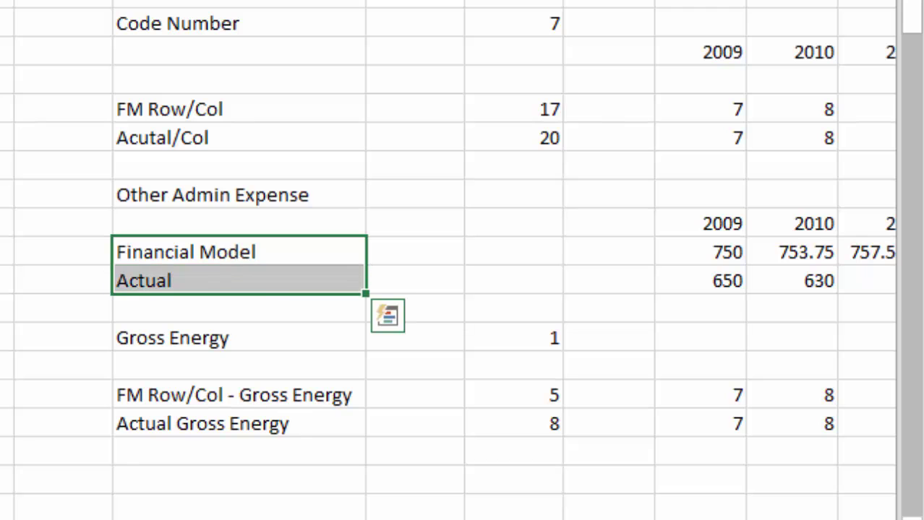
pyautogui.hotkey('ctrl', 'c')
pyautogui.press('Down')
pyautogui.press('Down')
pyautogui.press('Down')
pyautogui.press('Down')
pyautogui.press('Down')
pyautogui.press('Down')
pyautogui.press('Up')
pyautogui.press('Up')
pyautogui.press('Up')
pyautogui.press('Up')
pyautogui.press('Down')
pyautogui.press('Down')
pyautogui.hotkey('ctrl', 'v')
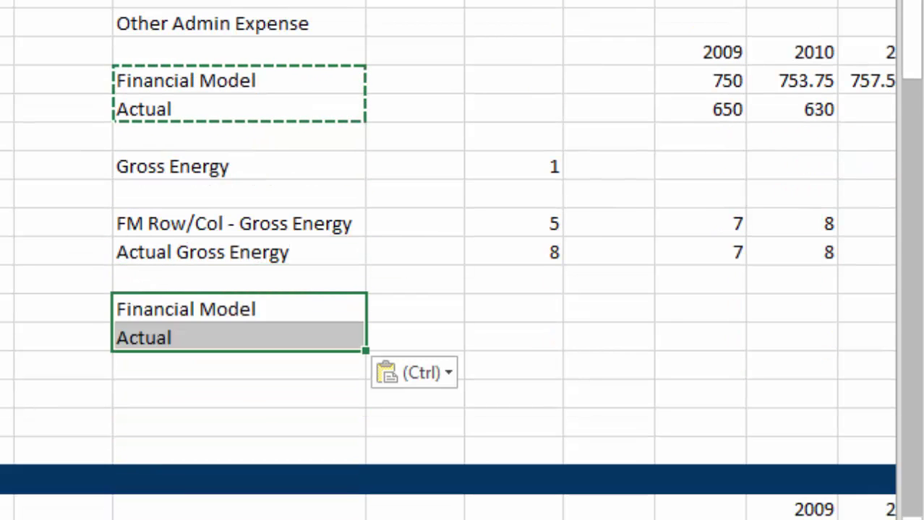
pyautogui.press('Down')
pyautogui.press('Down')
pyautogui.press('Down')
pyautogui.press('Down')
pyautogui.hotkey('shift', 'space')
pyautogui.hotkey('ctrl', 'shift', '+')
pyautogui.hotkey('ctrl', 'shift', '+')
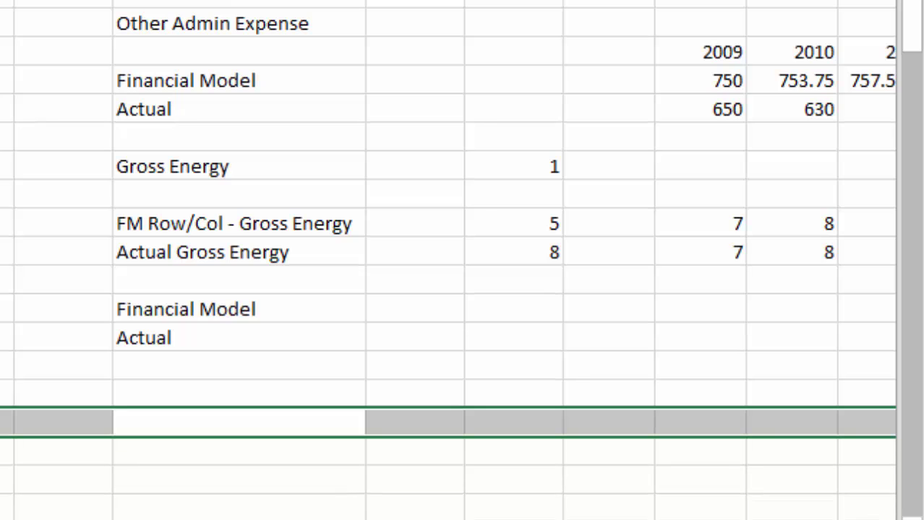
# - Enter the Financial Model INDEX lookup for 2009, returning 1500
pyautogui.press('Up')
pyautogui.press('Up')
pyautogui.press('Right')
pyautogui.press('Up')
pyautogui.press('Up')
pyautogui.press('Right')
pyautogui.press('Right')
pyautogui.press('Right')
pyautogui.press('Right')
pyautogui.press('Left')
pyautogui.write('n')
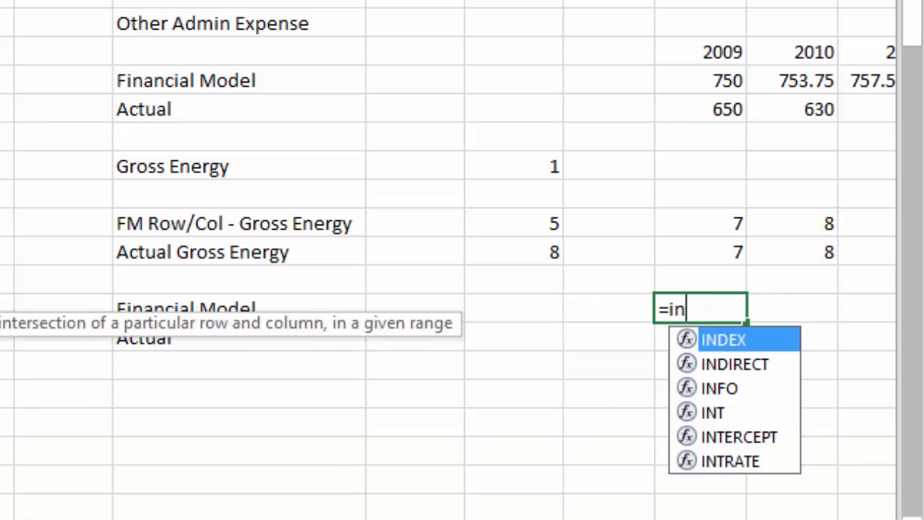
pyautogui.press('Tab')
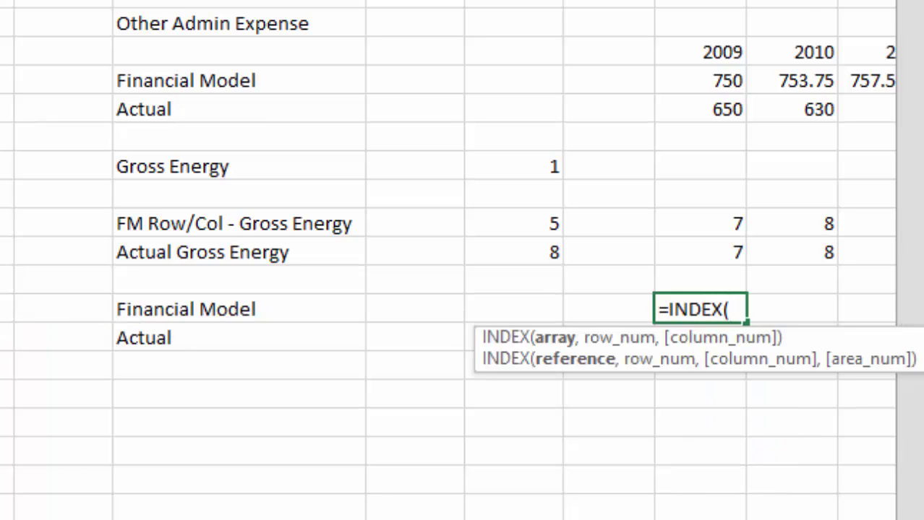
pyautogui.hotkey('ctrl', 'pagedown')
pyautogui.hotkey('ctrl', 'pagedown')
pyautogui.scroll(-2, 448, 260)
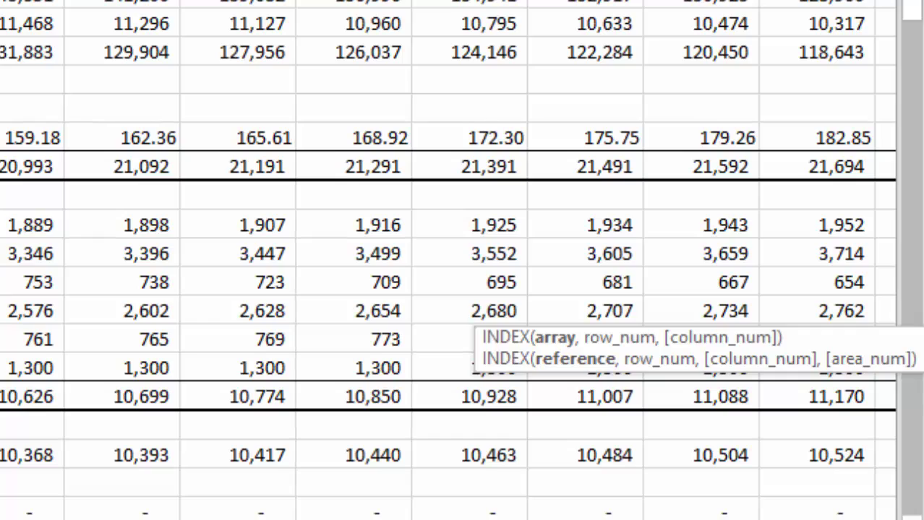
pyautogui.write(',')
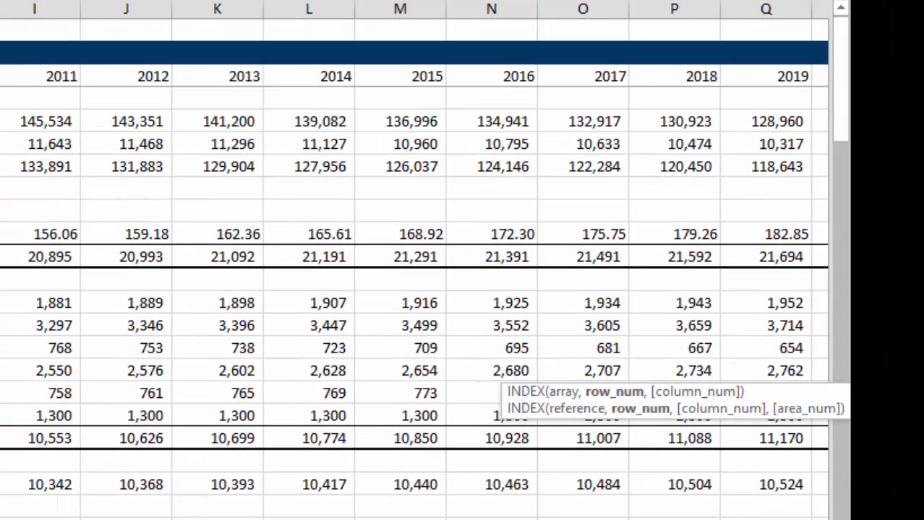
pyautogui.hotkey('ctrl', 'pageup')
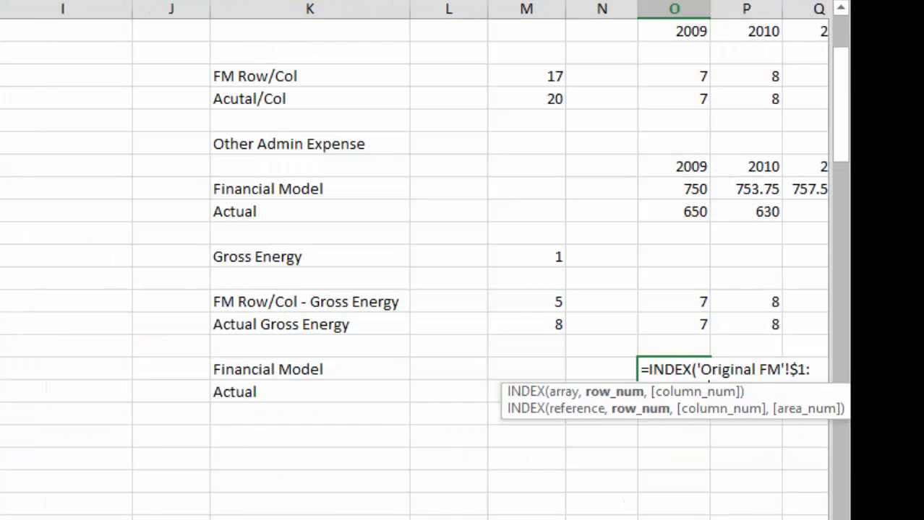
pyautogui.press('Up')
pyautogui.press('Up')
pyautogui.press('Up')
pyautogui.press('Left')
pyautogui.press('Left')
pyautogui.write(',')
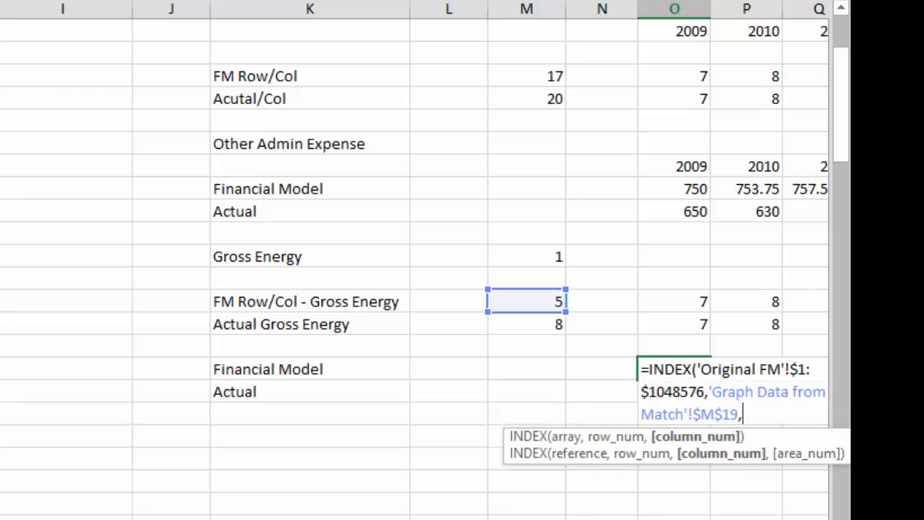
pyautogui.press('Up')
pyautogui.press('Up')
pyautogui.press('Return')
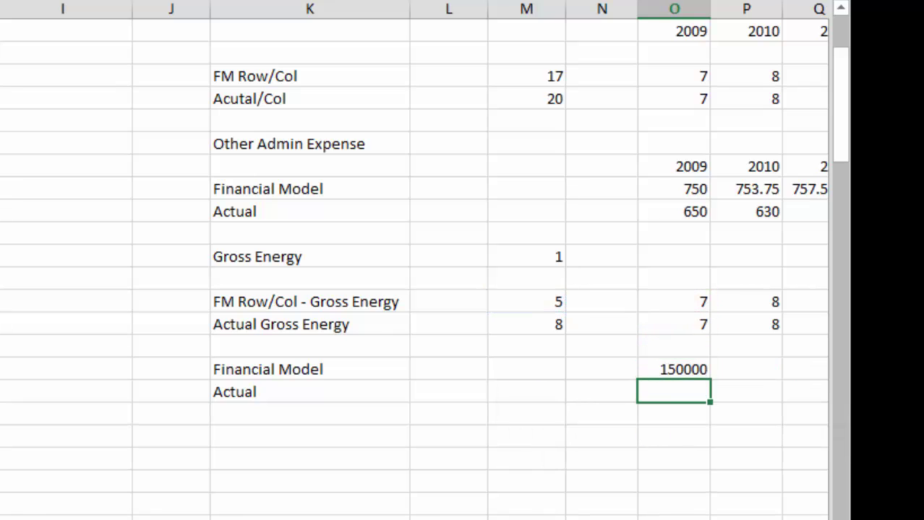
# - Build the Actual row's INDEX lookup on the whole 'Actual Financial Data' sheet, giving 1350
pyautogui.write('=in')
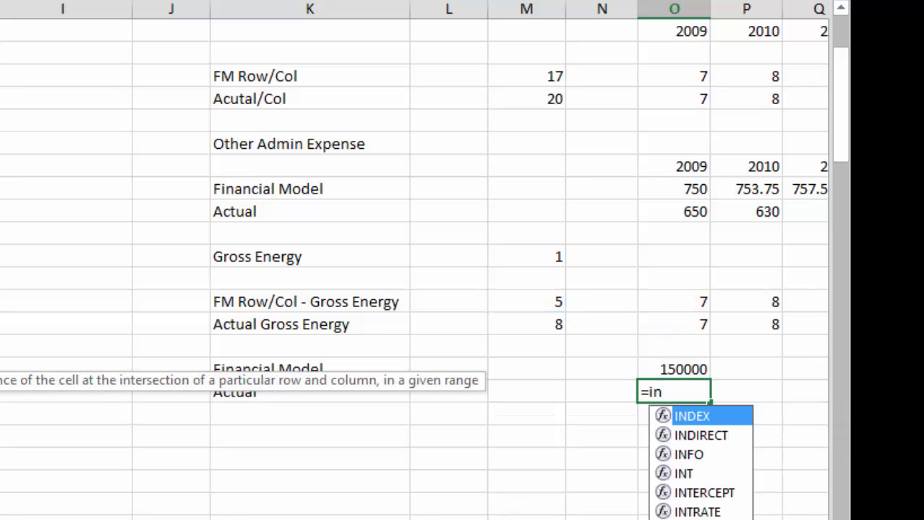
pyautogui.press('Tab')
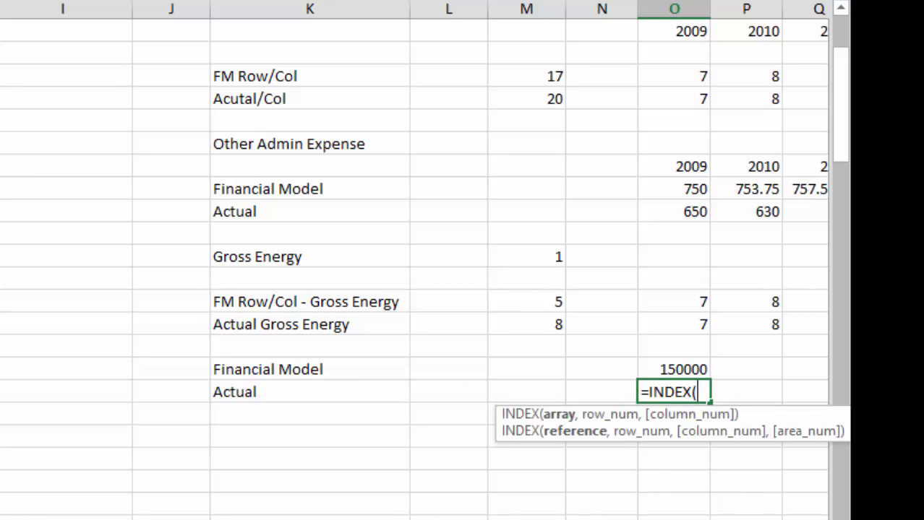
pyautogui.hotkey('ctrl', 'pageup')
pyautogui.hotkey('ctrl', 'pageup')
pyautogui.hotkey('ctrl', 'pageup')
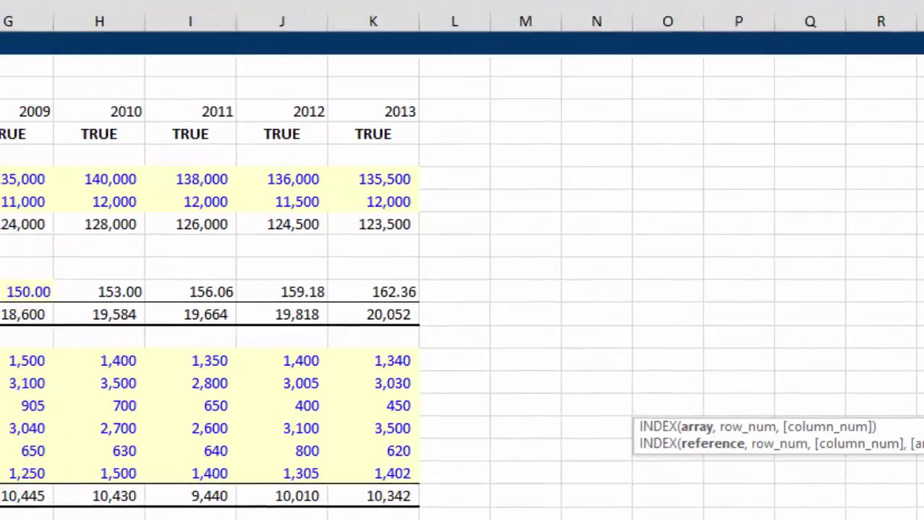
pyautogui.click(17, 72)
pyautogui.press('F4')
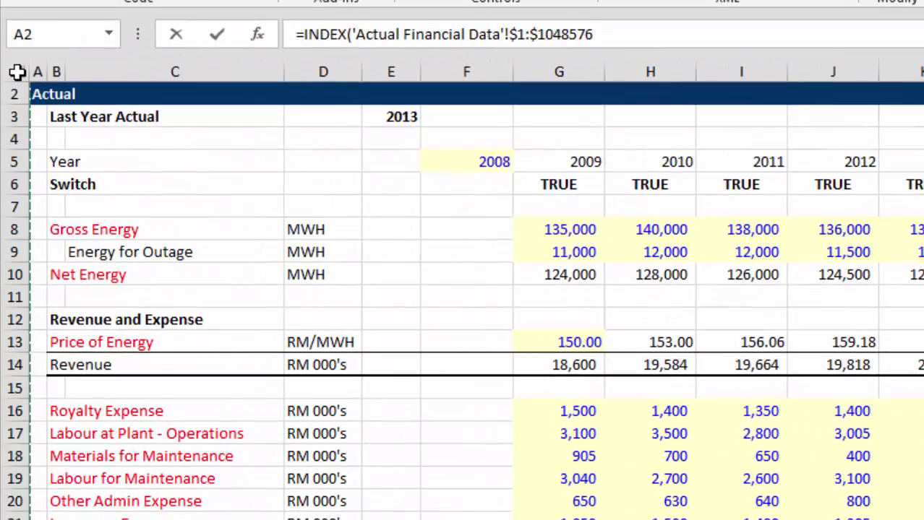
pyautogui.write(',')
pyautogui.hotkey('ctrl', 'pagedown')
pyautogui.hotkey('ctrl', 'pagedown')
pyautogui.hotkey('ctrl', 'pagedown')
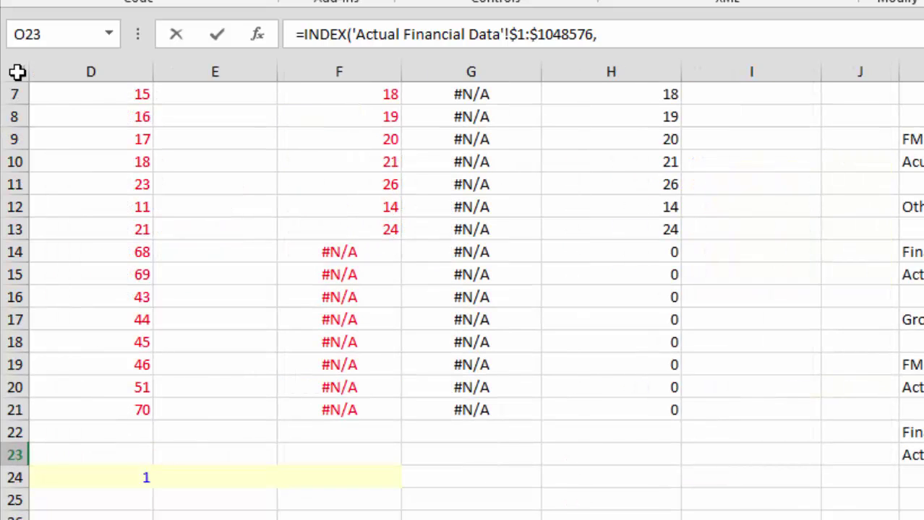
pyautogui.press('Up')
pyautogui.press('Up')
pyautogui.press('Up')
pyautogui.press('Left')
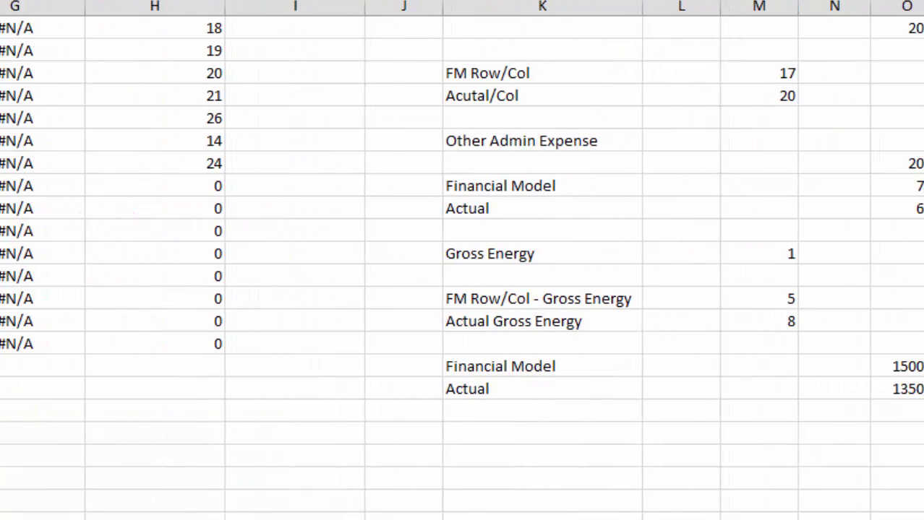
# - Add a 'Pct of Gross Energy' heading with linked Financial Model and Actual labels
pyautogui.press('Left')
pyautogui.press('Left')
pyautogui.press('Left')
pyautogui.press('Left')
pyautogui.press('Left')
pyautogui.press('Left')
pyautogui.press('Up')
pyautogui.press('Right')
pyautogui.press('Down')
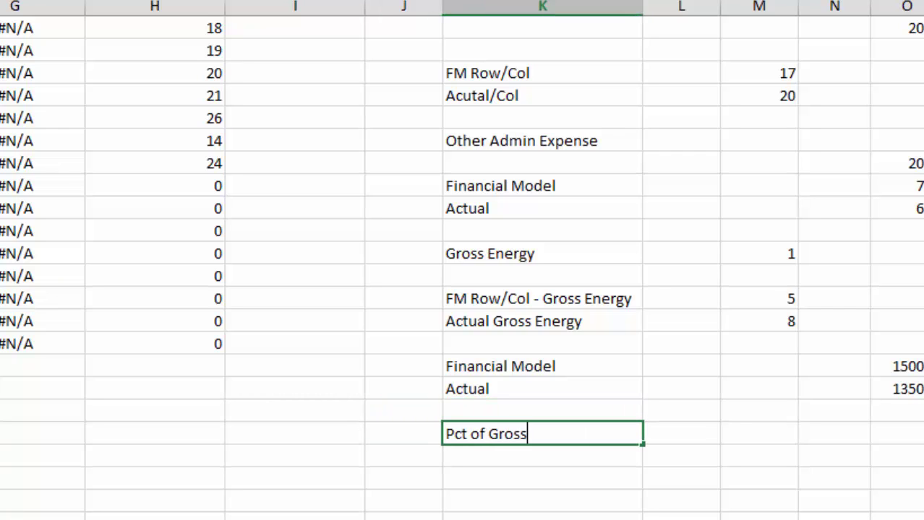
pyautogui.write(' Energy')
pyautogui.press('Return')
pyautogui.press('Up')
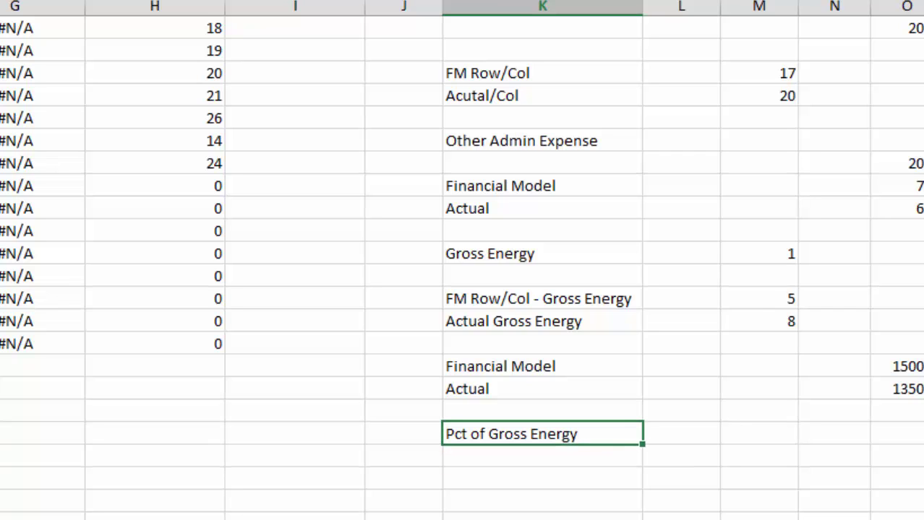
pyautogui.press('Down')
pyautogui.press('Down')
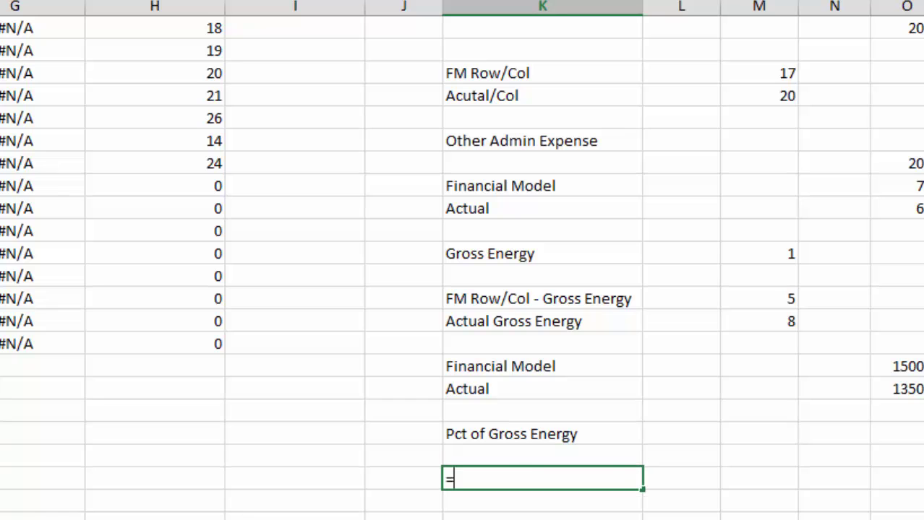
pyautogui.press('Up')
pyautogui.press('Up')
pyautogui.press('Up')
pyautogui.press('Up')
pyautogui.press('Up')
pyautogui.press('Return')
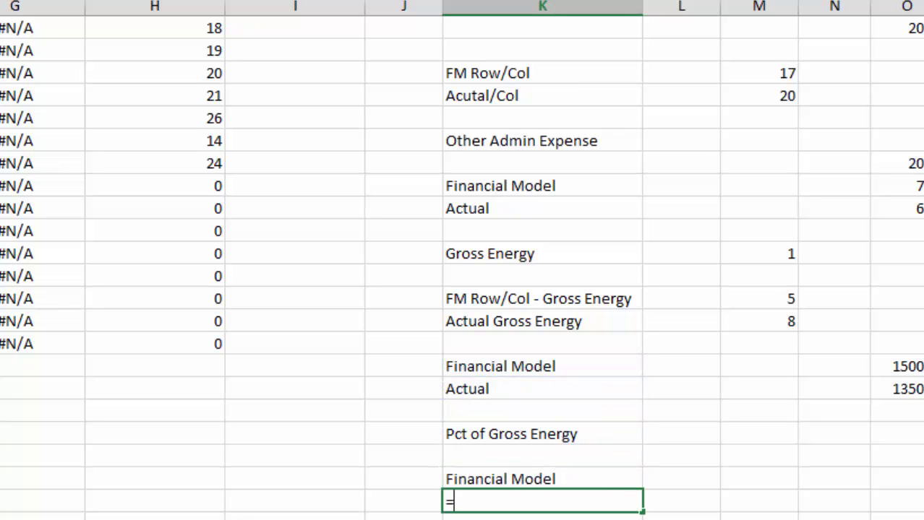
pyautogui.press('Up')
pyautogui.press('Up')
pyautogui.press('Up')
pyautogui.press('Up')
pyautogui.press('Up')
pyautogui.press('Return')
pyautogui.press('Up')
pyautogui.press('Up')
pyautogui.press('Right')
pyautogui.press('Right')
pyautogui.press('Right')
pyautogui.press('Right')
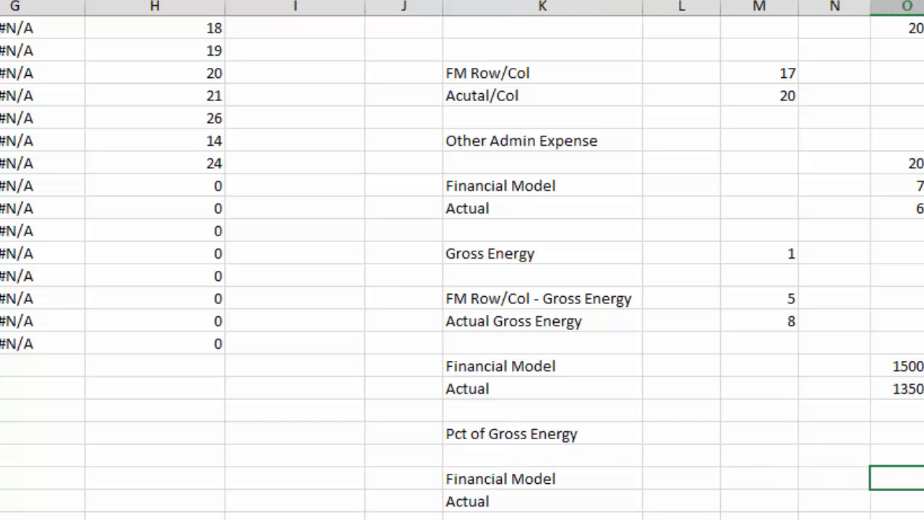
# - Enter the 2009 ratios =O14/O22 and =O15/O23 for Financial Model and Actual
pyautogui.press('Up')
pyautogui.press('Up')
pyautogui.press('Up')
pyautogui.press('Up')
pyautogui.press('Up')
pyautogui.write('/')
pyautogui.press('Up')
pyautogui.press('Up')
pyautogui.press('Up')
pyautogui.press('Up')
pyautogui.press('Up')
pyautogui.press('Return')
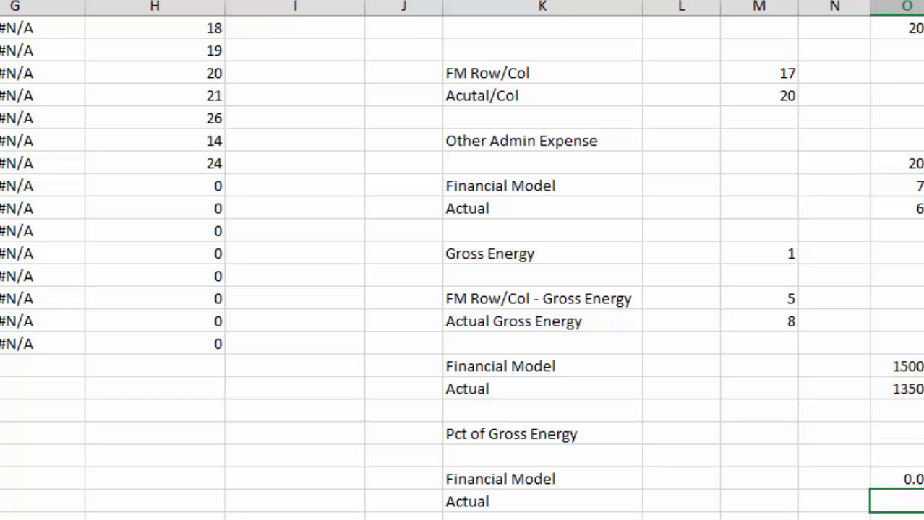
pyautogui.press('Up')
pyautogui.press('Up')
pyautogui.press('Up')
pyautogui.press('Up')
pyautogui.press('Up')
pyautogui.press('Up')
pyautogui.press('Down')
pyautogui.press('Down')
pyautogui.write('/')
pyautogui.press('Up')
pyautogui.press('Up')
pyautogui.press('Up')
pyautogui.press('Up')
pyautogui.press('Up')
pyautogui.press('Return')
pyautogui.press('Up')
pyautogui.press('Up')
# - Fill both percentage formulas right across every year through 2020
pyautogui.hotkey('shift', 'Down')
pyautogui.hotkey('shift', 'Up')
pyautogui.press('Right')
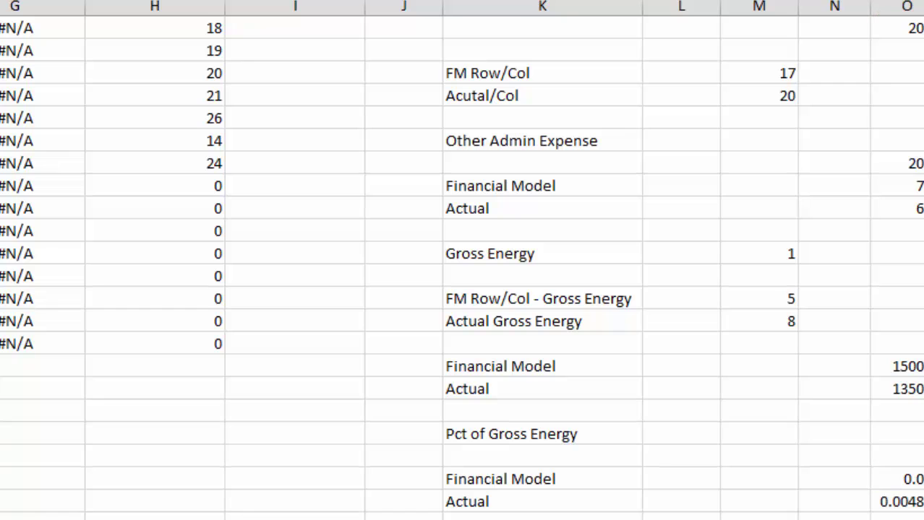
pyautogui.hotkey('ctrl', 'Right')
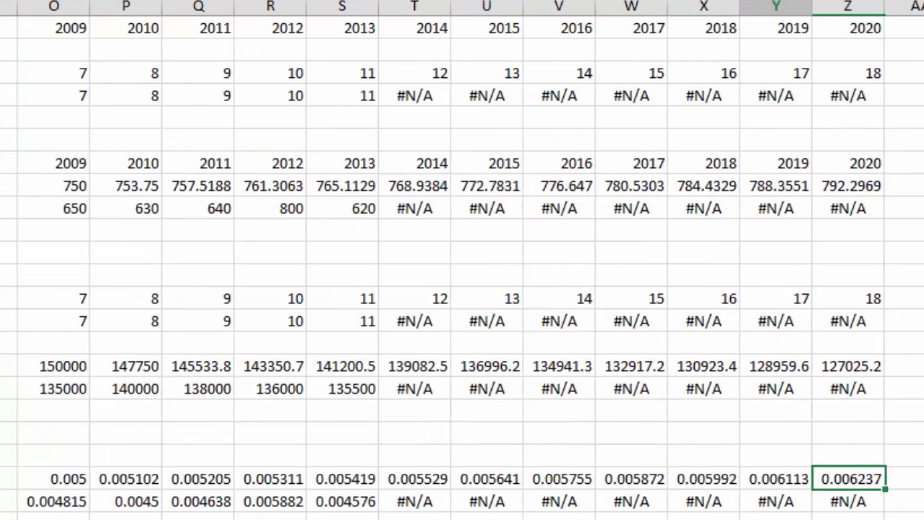
pyautogui.hotkey('ctrl', 'Left')
pyautogui.hotkey('ctrl', 'Left')
pyautogui.hotkey('ctrl', 'Left')
pyautogui.press('Right')
pyautogui.press('Right')
pyautogui.press('Right')
pyautogui.press('Right')
pyautogui.press('Right')
pyautogui.press('Right')
pyautogui.press('Right')
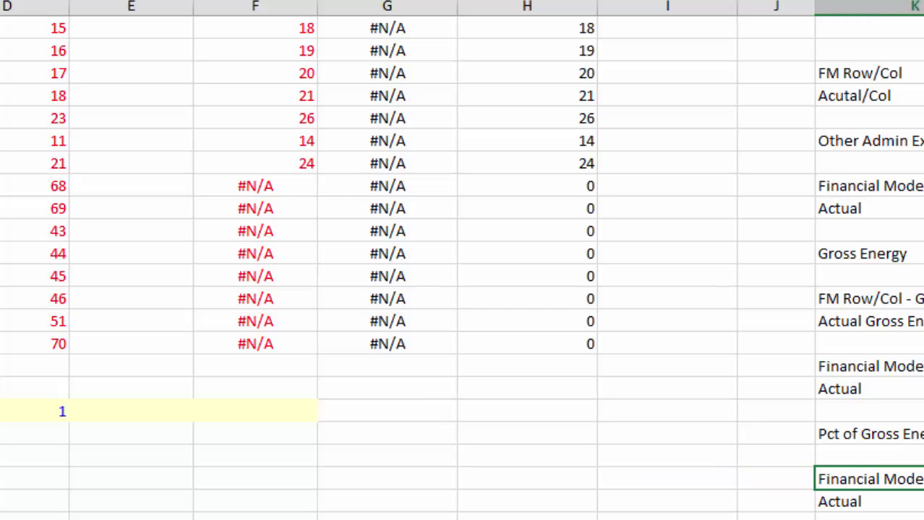
pyautogui.press('Right')
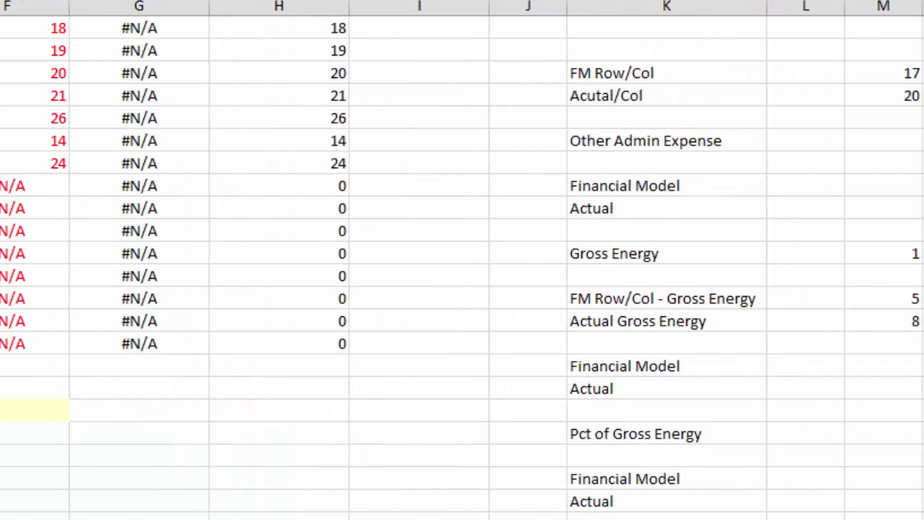
pyautogui.press('Left')
pyautogui.press('Left')
pyautogui.press('Left')
pyautogui.press('Left')
pyautogui.press('Up')
pyautogui.press('Up')
pyautogui.press('Up')
pyautogui.press('Up')
pyautogui.press('Up')
pyautogui.press('Up')
pyautogui.press('Up')
pyautogui.press('Up')
pyautogui.press('Up')
pyautogui.press('Up')
pyautogui.press('Right')
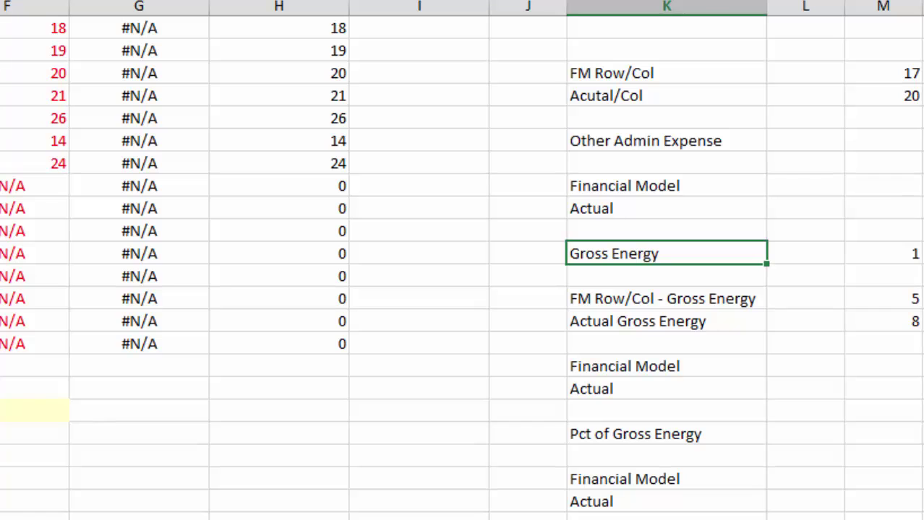
# - Enter Raw Data, Pct of Energy, Pct of Revenue and Pct of Expense in P1:P4
pyautogui.press('Up')
pyautogui.press('Up')
pyautogui.press('Up')
pyautogui.press('Up')
pyautogui.press('Up')
pyautogui.press('Up')
pyautogui.press('Up')
pyautogui.press('Down')
pyautogui.press('Right')
pyautogui.press('Right')
pyautogui.press('Right')
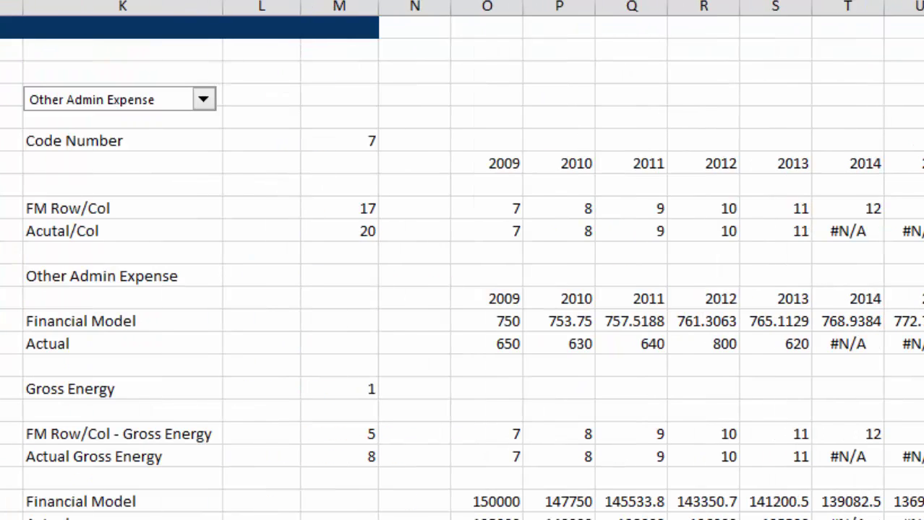
pyautogui.press('Left')
pyautogui.press('Left')
pyautogui.press('Left')
pyautogui.press('Right')
pyautogui.press('Right')
pyautogui.press('Right')
pyautogui.press('Right')
pyautogui.press('Up')
pyautogui.press('Up')
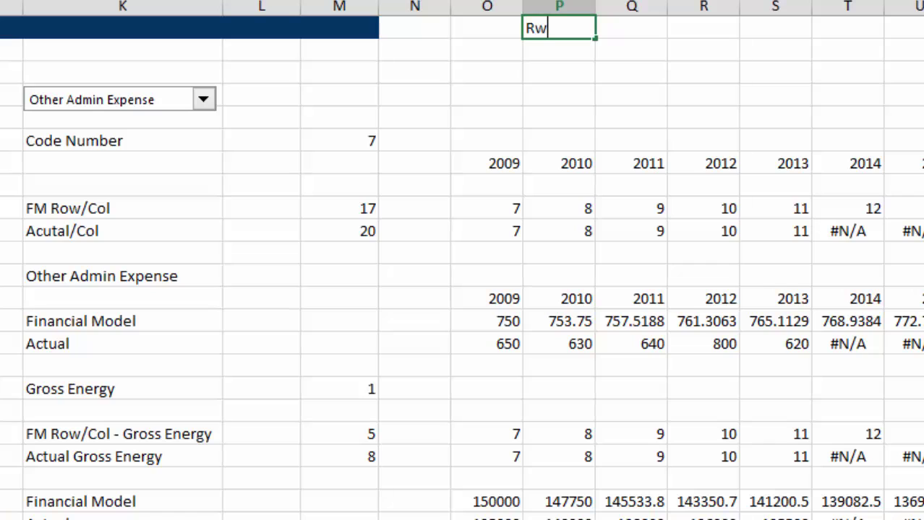
pyautogui.write('aw Data')
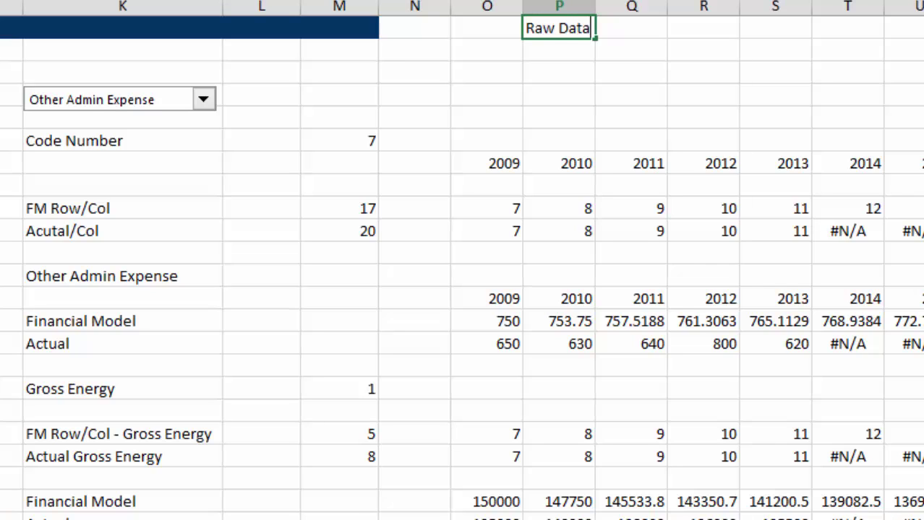
pyautogui.press('Return')
pyautogui.write('Pct of')
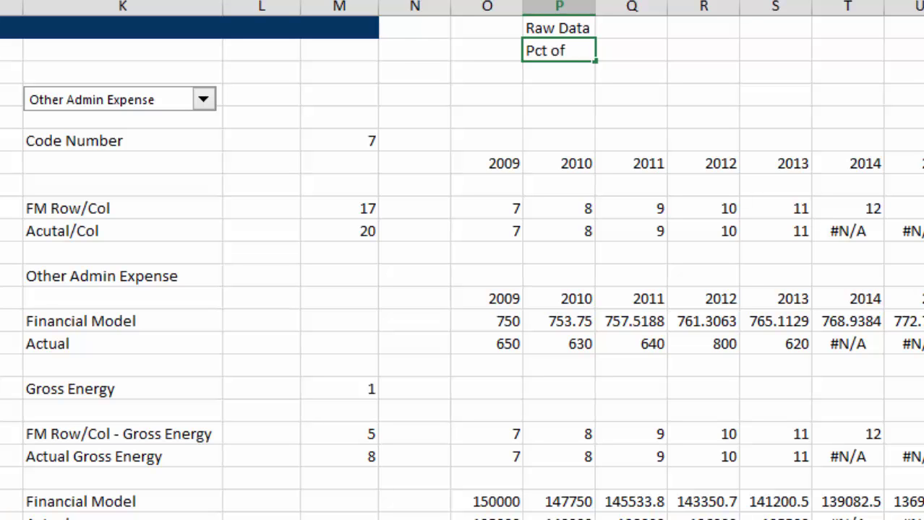
pyautogui.write('Energy')
pyautogui.press('Return')
pyautogui.write('Pct of RE')
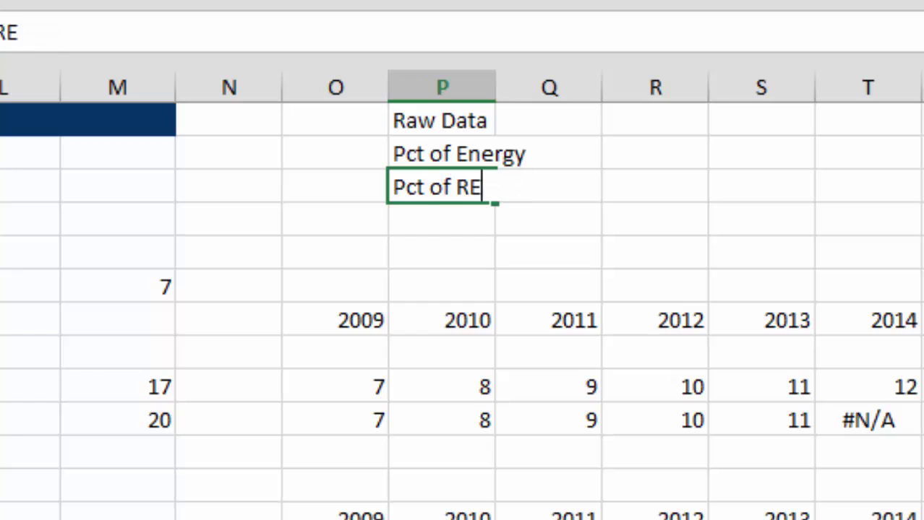
pyautogui.write('venue')
pyautogui.press('Return')
pyautogui.write('Pct of Expense')
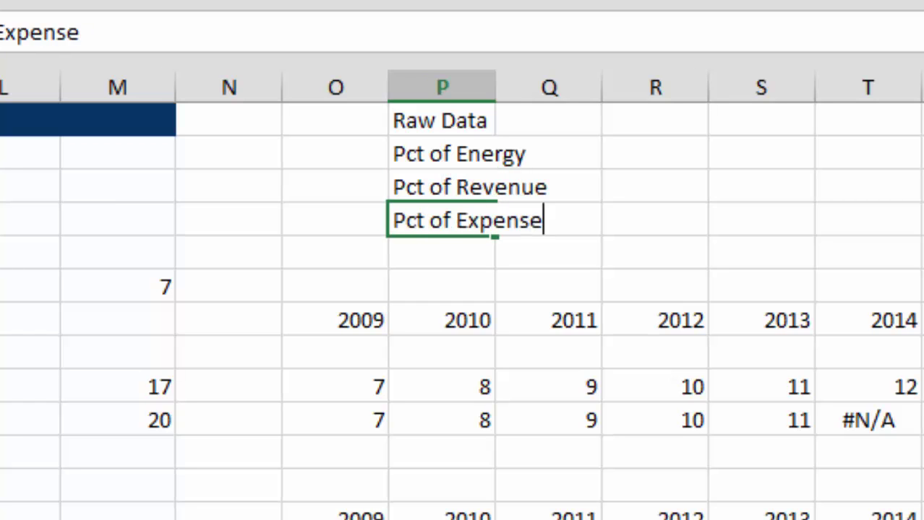
pyautogui.press('Return')
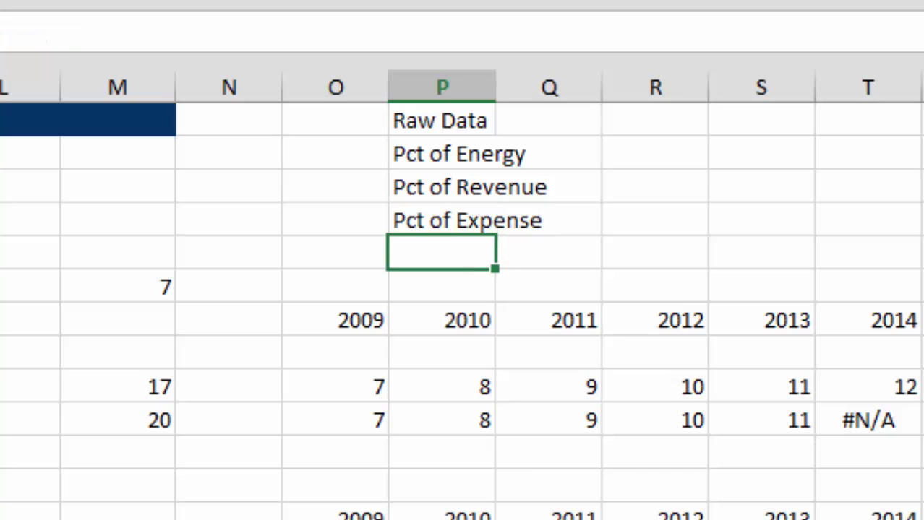
# - Review the percentage rows and return to the top of the sheet near the selector
pyautogui.press('Down')
pyautogui.press('Down')
pyautogui.press('Down')
pyautogui.press('Down')
pyautogui.press('Down')
pyautogui.press('Down')
pyautogui.press('Down')
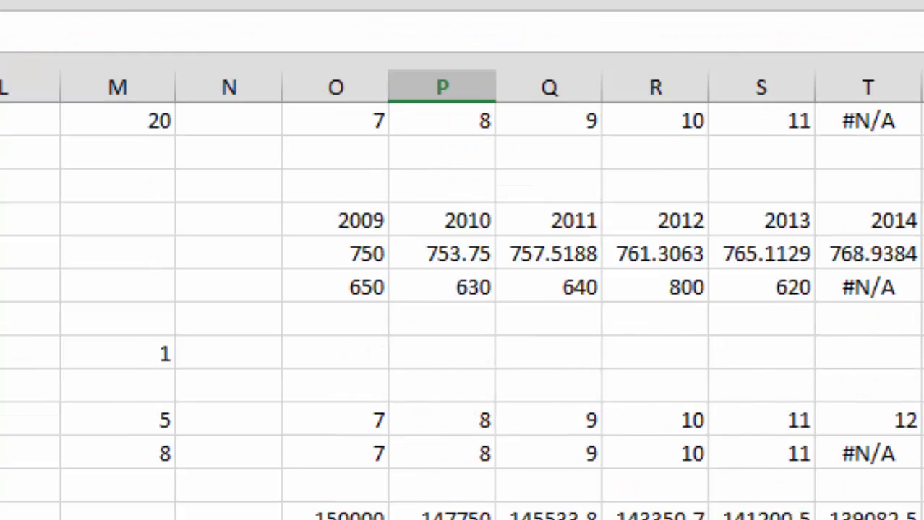
pyautogui.press('Down')
pyautogui.press('Down')
pyautogui.press('Down')
pyautogui.press('Up')
pyautogui.press('Up')
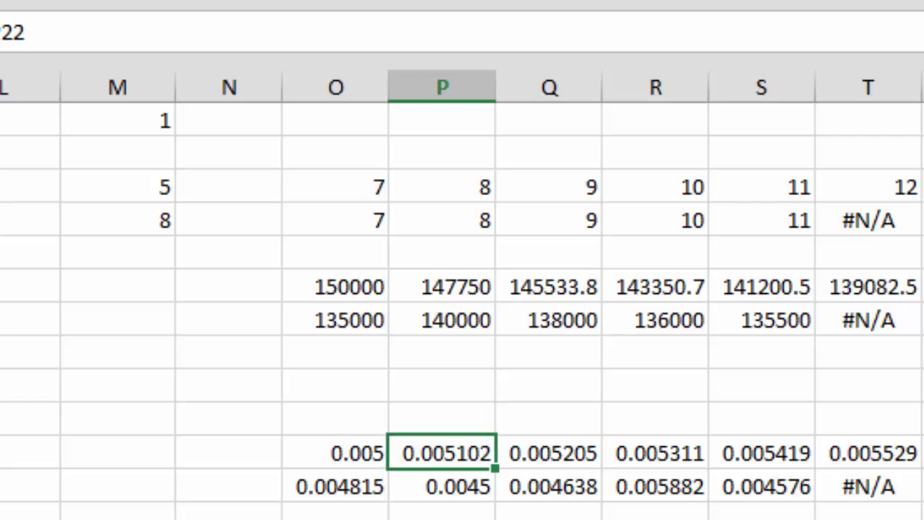
pyautogui.press('Left')
pyautogui.press('Left')
pyautogui.press('Home')
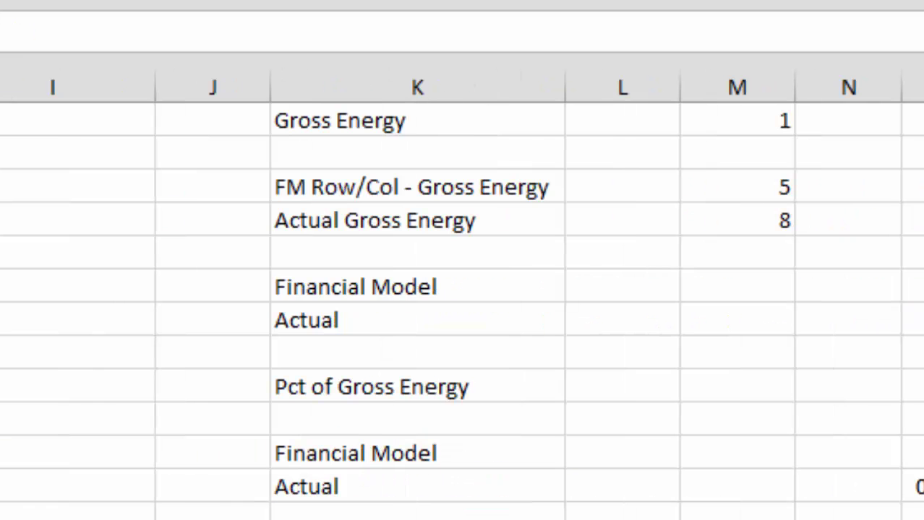
pyautogui.hotkey('ctrl', 'Home')
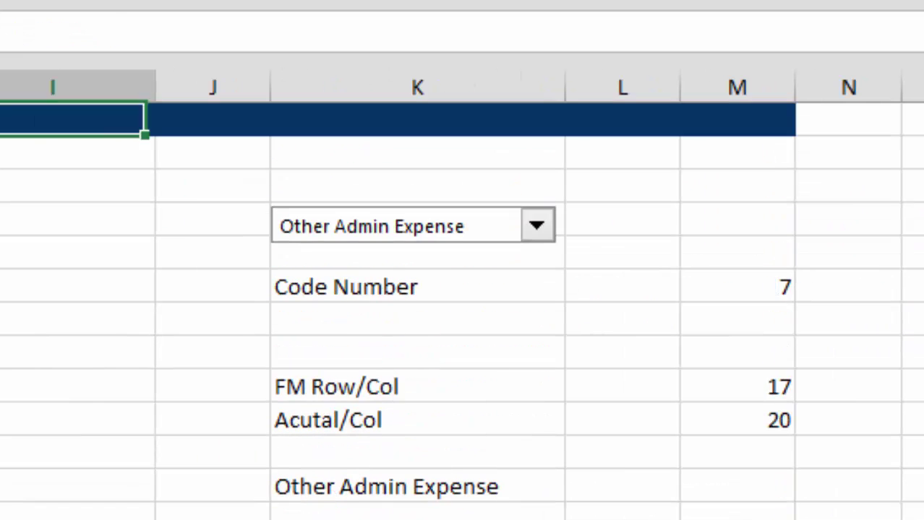
pyautogui.press('Right')
pyautogui.press('Right')
pyautogui.press('Right')
pyautogui.press('Right')
pyautogui.press('Right')
pyautogui.press('Right')
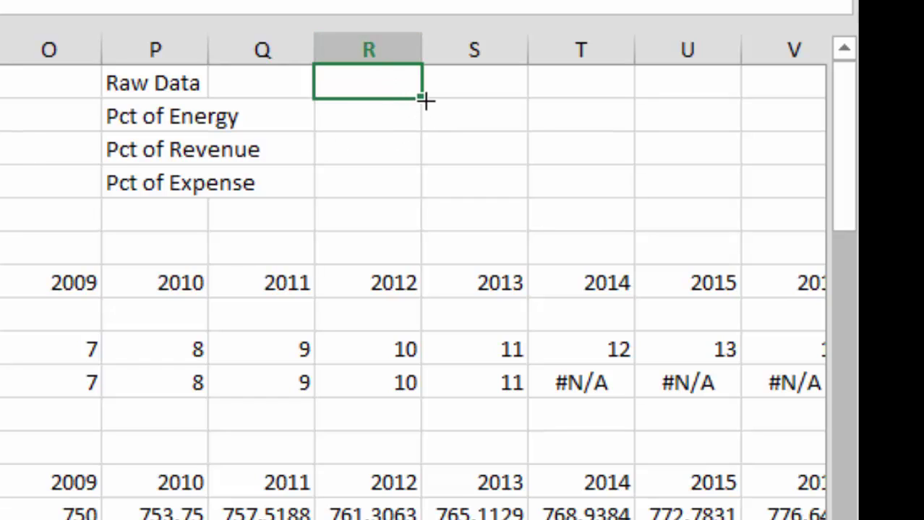
# - Draw a combo box and set its input range to P1:P4
pyautogui.moveTo(425, 99); pyautogui.dragTo(665, 134)
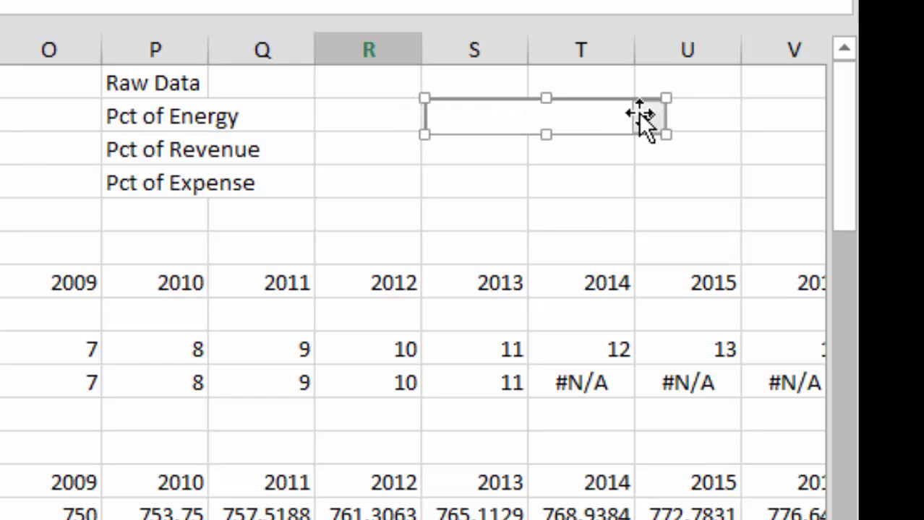
pyautogui.rightClick(593, 114)
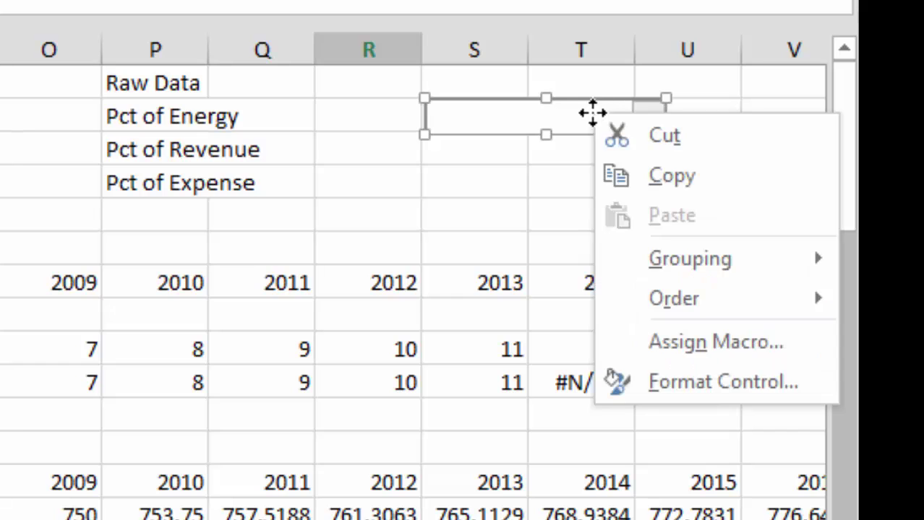
pyautogui.click(648, 383)
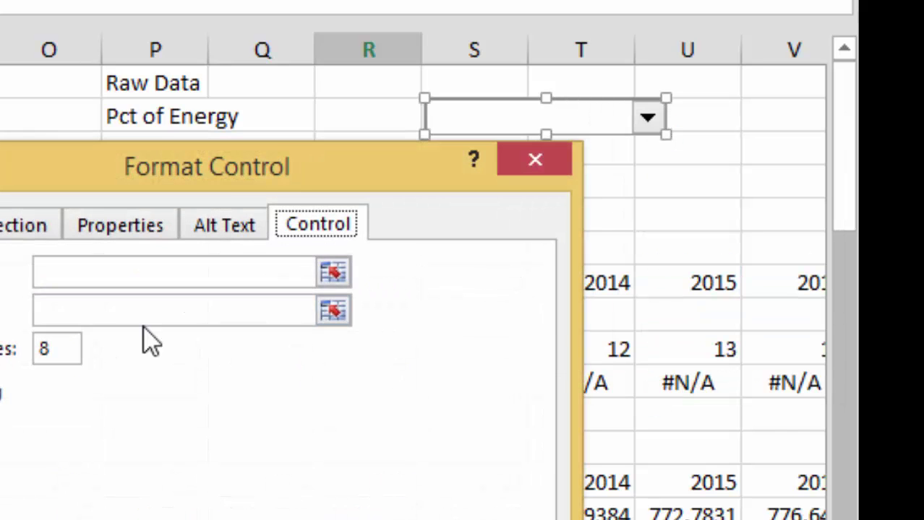
pyautogui.click(332, 273)
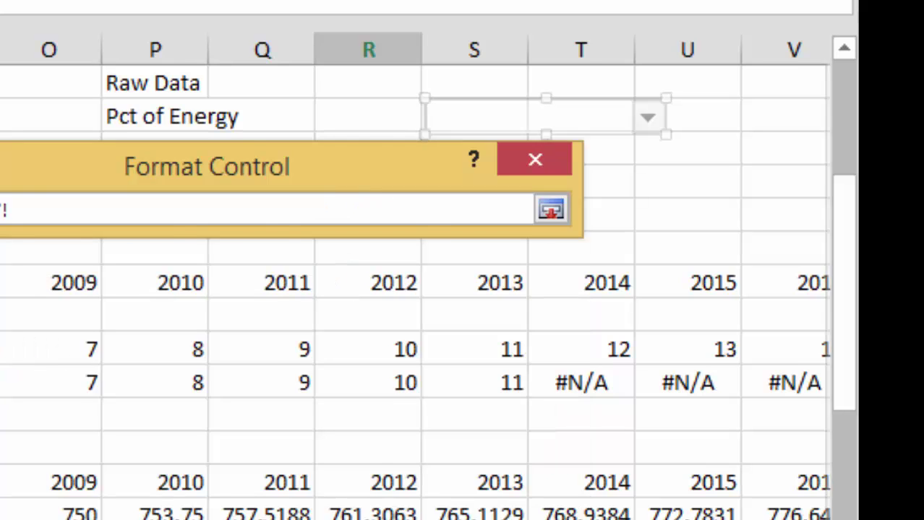
pyautogui.hotkey('ctrl', 'pagedown')
pyautogui.hotkey('ctrl', 'pageup')
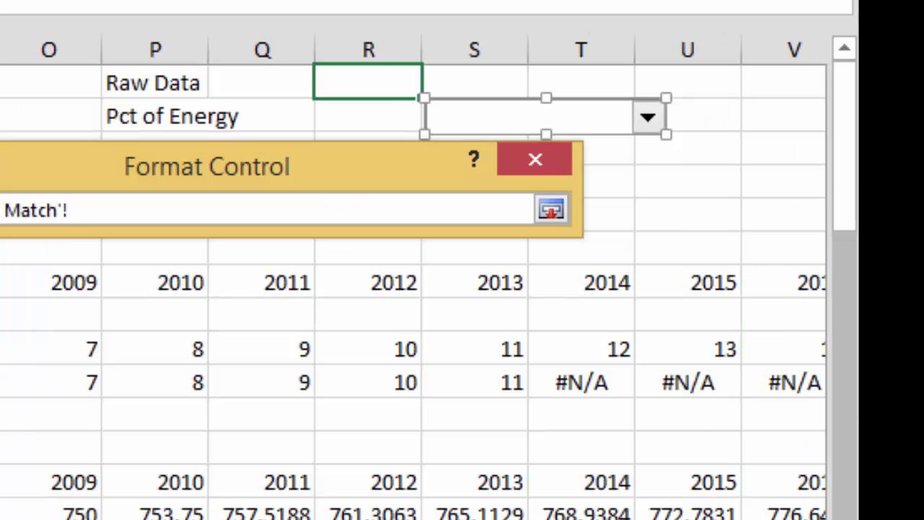
pyautogui.moveTo(128, 79); pyautogui.dragTo(128, 115)
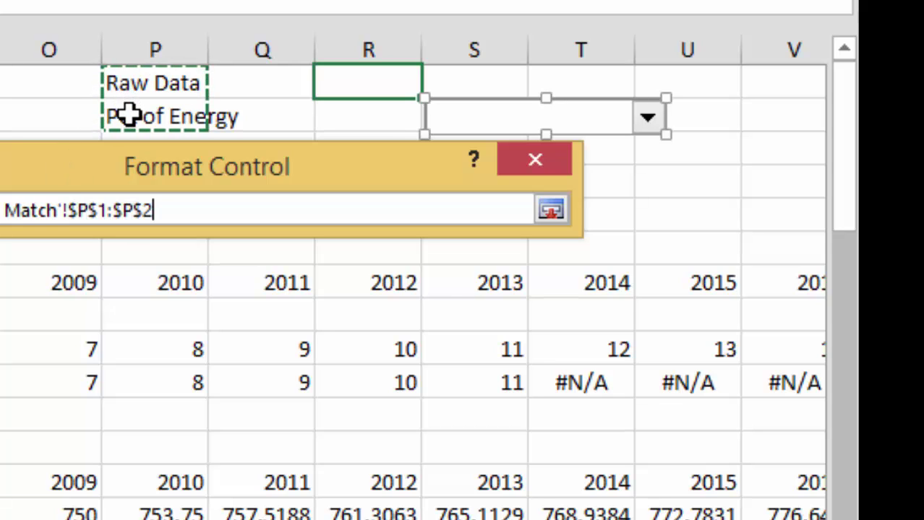
pyautogui.click(128, 116)
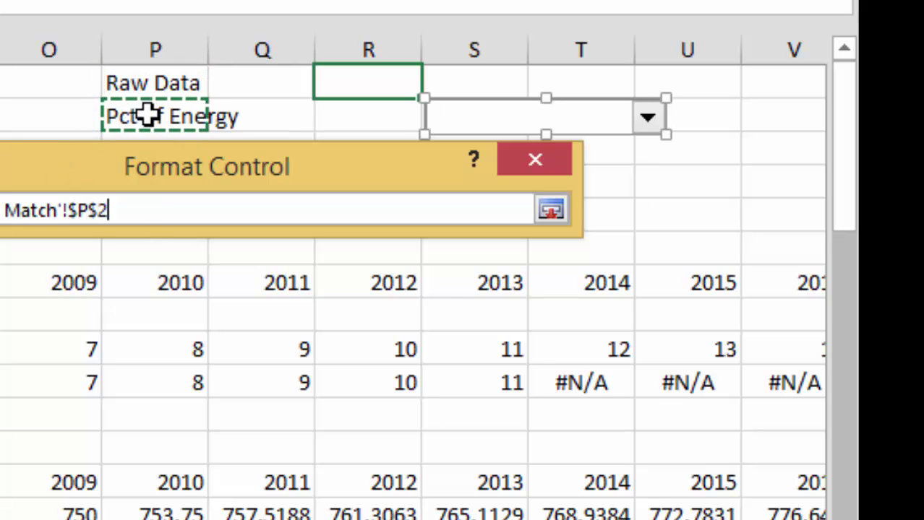
pyautogui.moveTo(128, 186); pyautogui.dragTo(123, 354)
pyautogui.click(128, 81)
pyautogui.moveTo(128, 81); pyautogui.dragTo(133, 166)
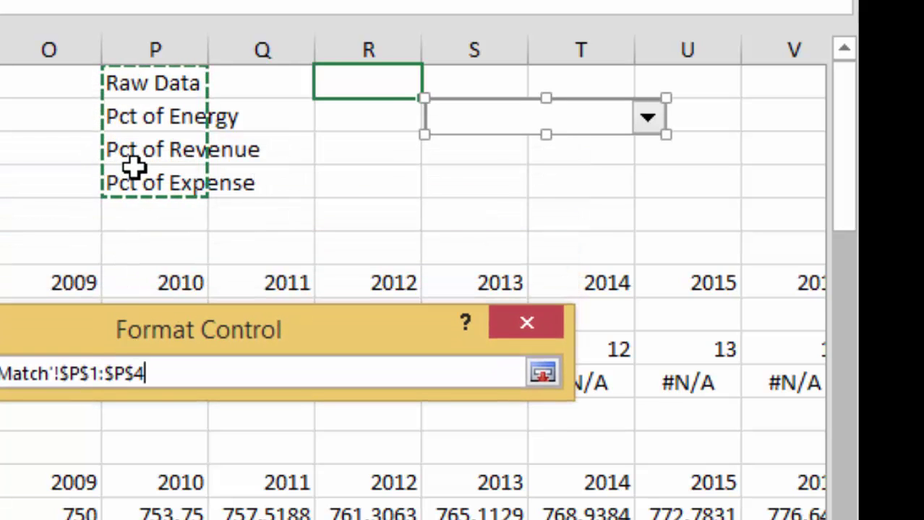
pyautogui.press('Return')
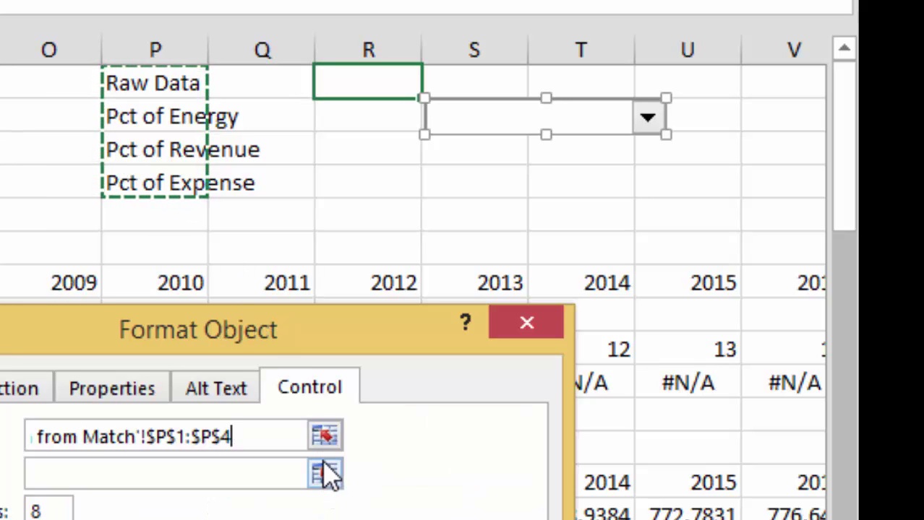
# - Link the combo box to cell R4 and apply the control settings
pyautogui.click(325, 473)
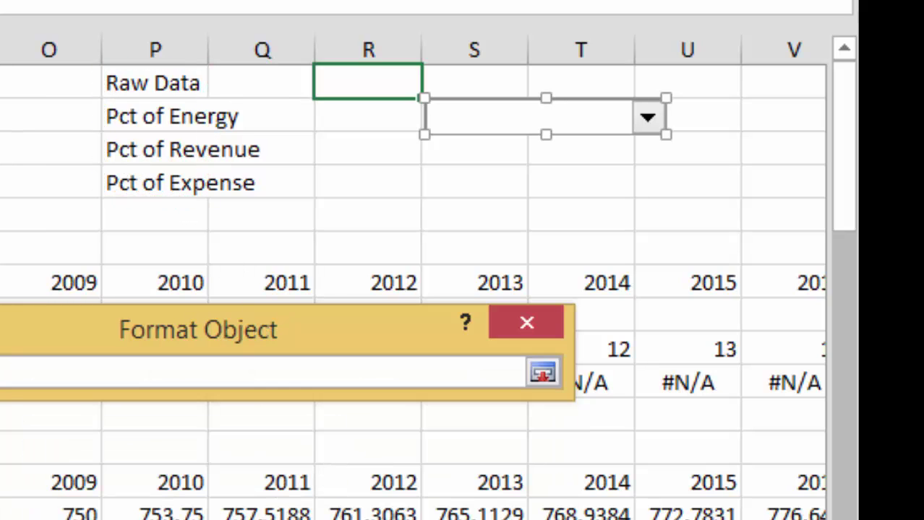
pyautogui.hotkey('ctrl', 'pageup')
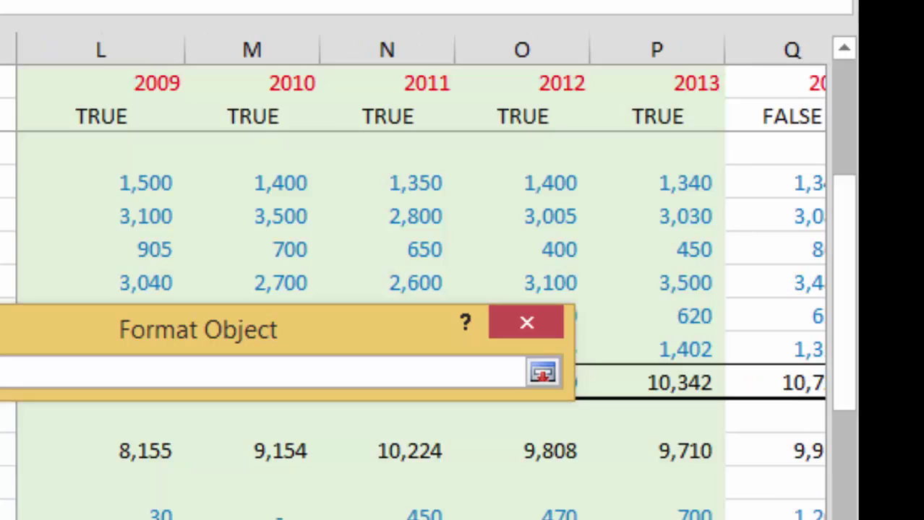
pyautogui.hotkey('ctrl', 'pagedown')
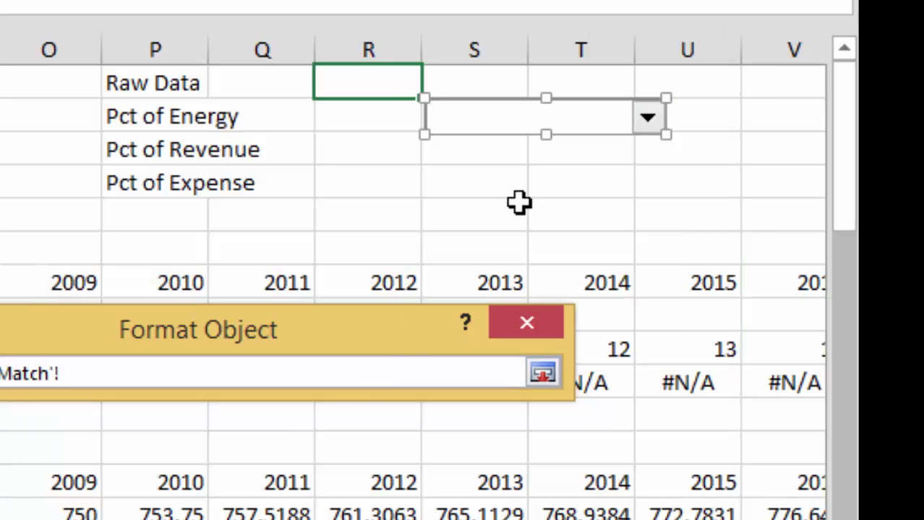
pyautogui.click(394, 173)
pyautogui.press('Return')
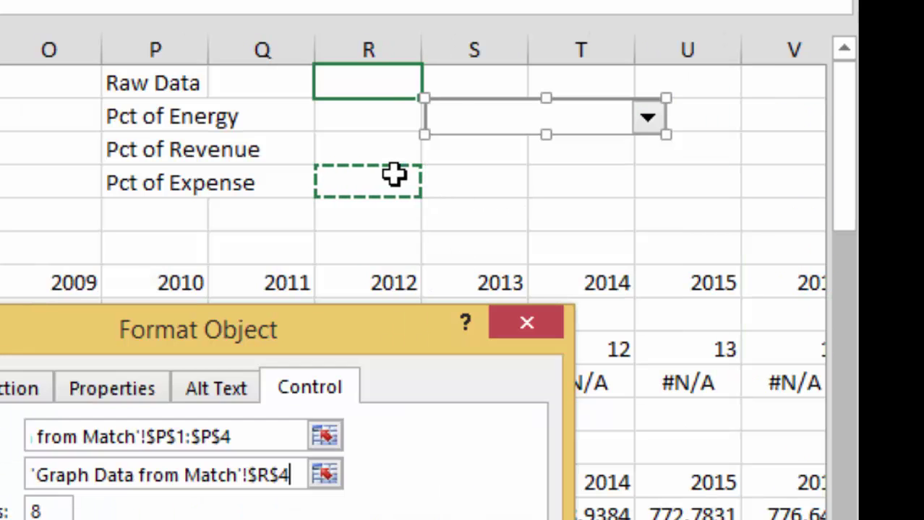
pyautogui.press('Tab')
pyautogui.press('Return')
# - Select Pct of Revenue in the new dropdown
pyautogui.click(386, 329)
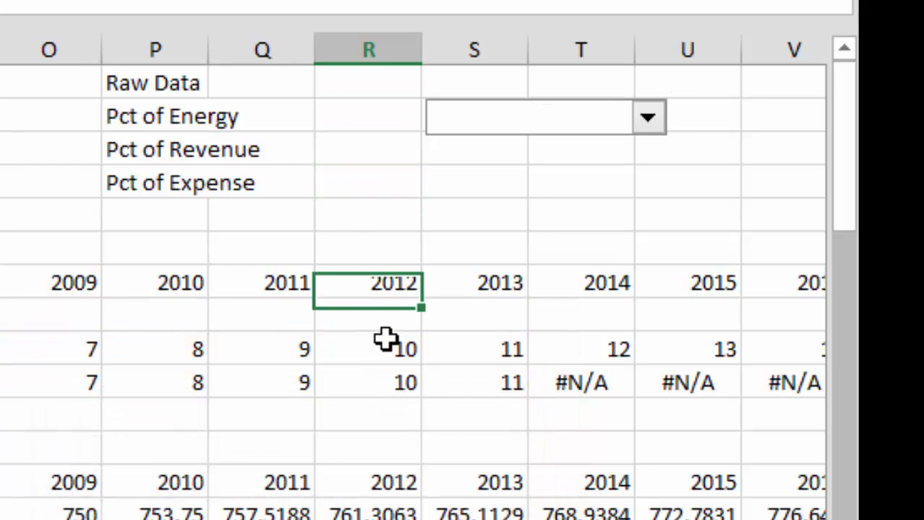
pyautogui.press('Down')
pyautogui.click(648, 121)
pyautogui.click(592, 190)
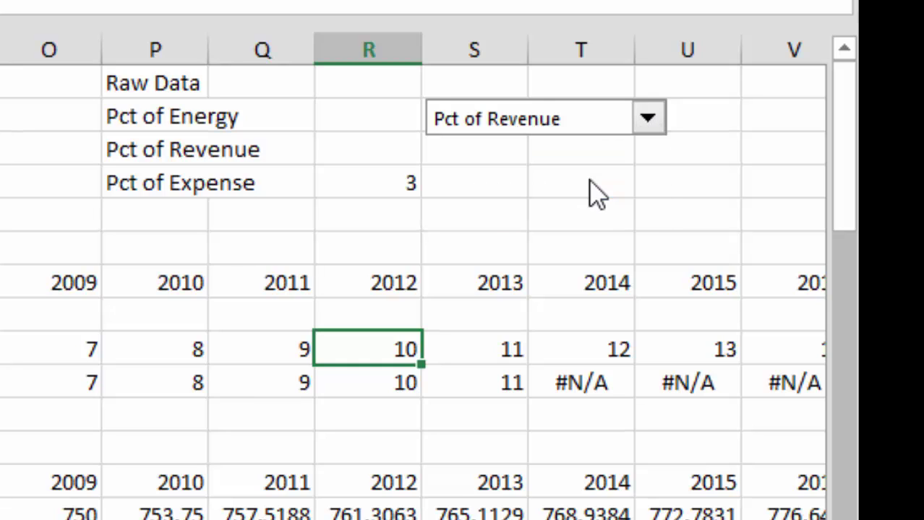
pyautogui.press('Down')
pyautogui.press('Down')
pyautogui.press('Down')
pyautogui.press('Down')
pyautogui.press('Down')
pyautogui.press('Up')
pyautogui.press('Up')
pyautogui.press('Up')
pyautogui.press('Up')
pyautogui.press('Up')
pyautogui.press('Up')
pyautogui.press('Down')
pyautogui.press('Down')
pyautogui.press('Down')
pyautogui.press('Down')
pyautogui.press('Down')
pyautogui.press('Down')
pyautogui.press('Down')
pyautogui.press('Down')
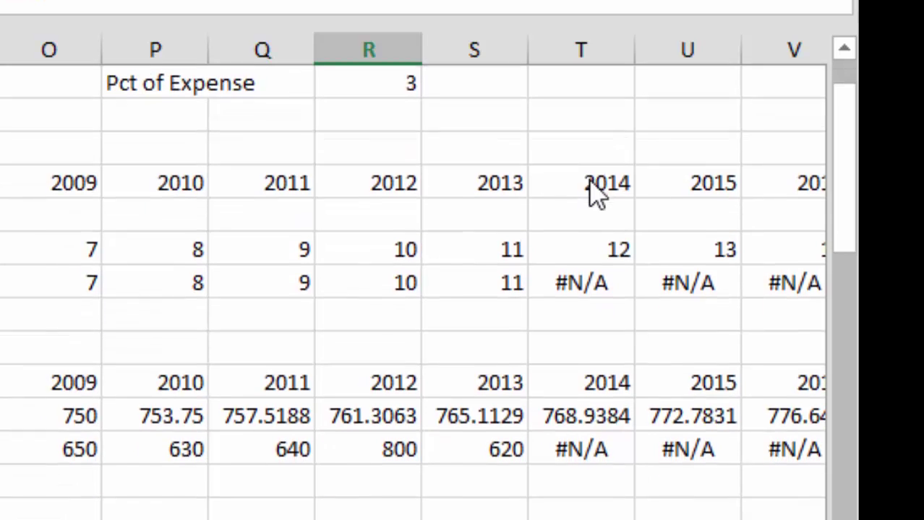
pyautogui.press('Down')
pyautogui.press('Down')
pyautogui.press('Down')
pyautogui.press('Down')
pyautogui.press('Down')
pyautogui.press('Down')
pyautogui.press('Left')
pyautogui.press('Left')
pyautogui.press('Left')
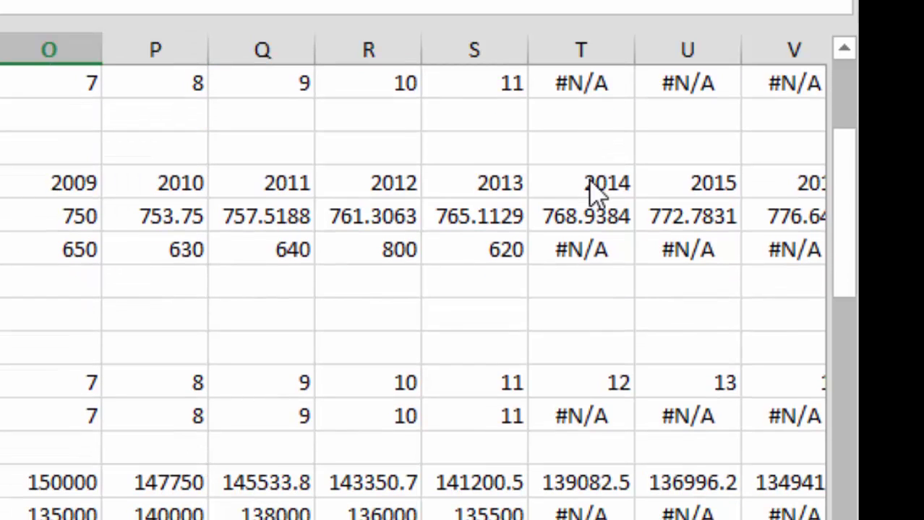
pyautogui.press('Down')
pyautogui.press('Down')
pyautogui.press('Up')
pyautogui.press('Up')
pyautogui.press('Up')
pyautogui.press('Up')
pyautogui.press('Up')
pyautogui.press('Left')
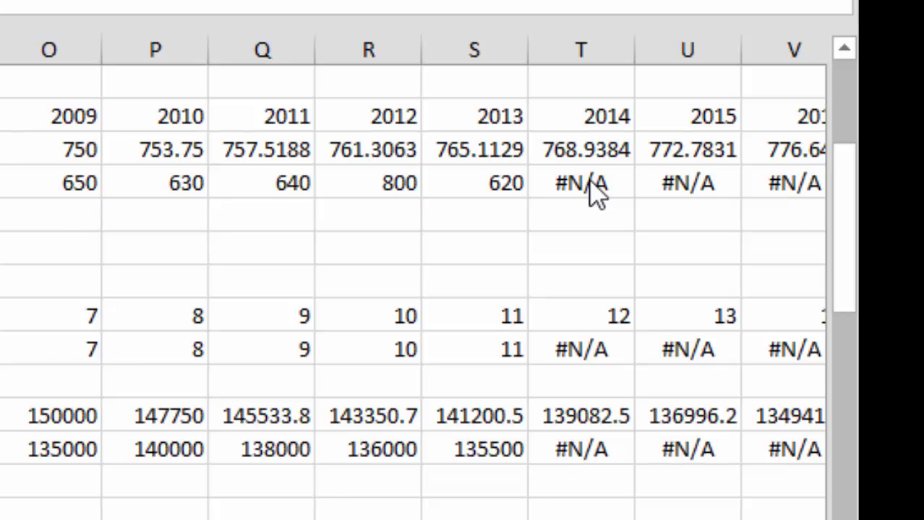
pyautogui.press('Up')
pyautogui.press('Up')
pyautogui.press('Up')
pyautogui.press('Up')
pyautogui.press('Up')
pyautogui.press('Up')
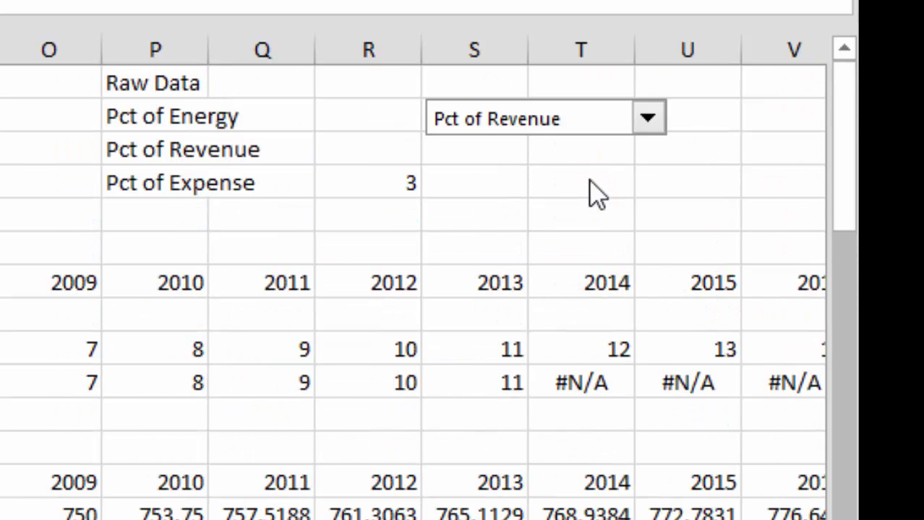
pyautogui.press('Left')
pyautogui.press('Left')
pyautogui.press('Left')
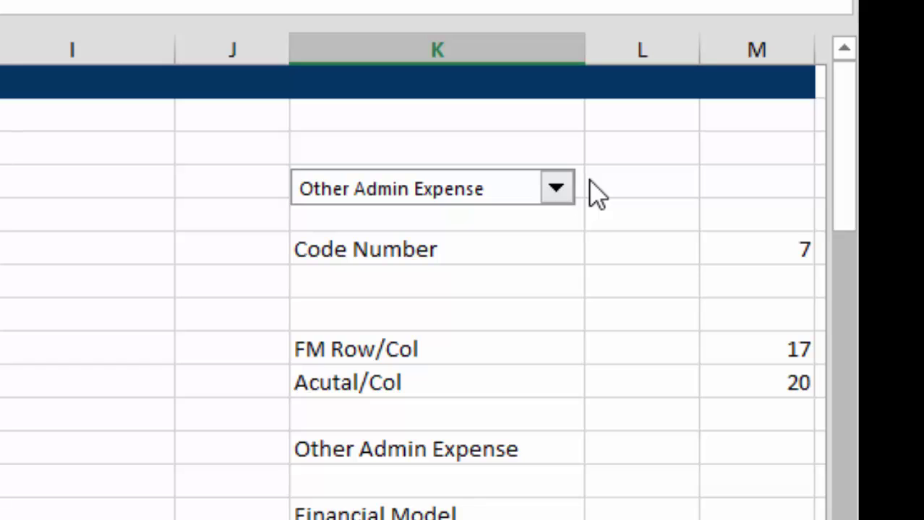
pyautogui.scroll(-3, 594, 193)
pyautogui.scroll(-1, 594, 193)
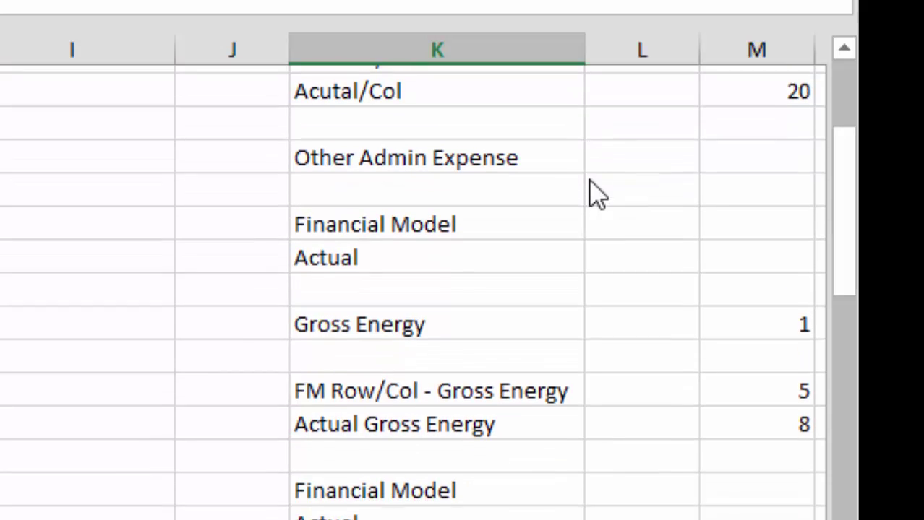
pyautogui.scroll(-1, 594, 194)
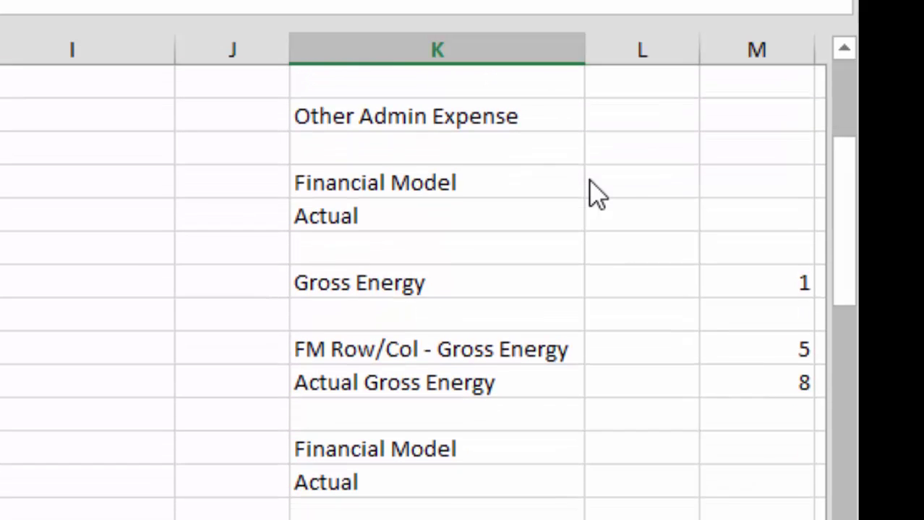
pyautogui.scroll(-2, 594, 194)
pyautogui.scroll(-1, 594, 194)
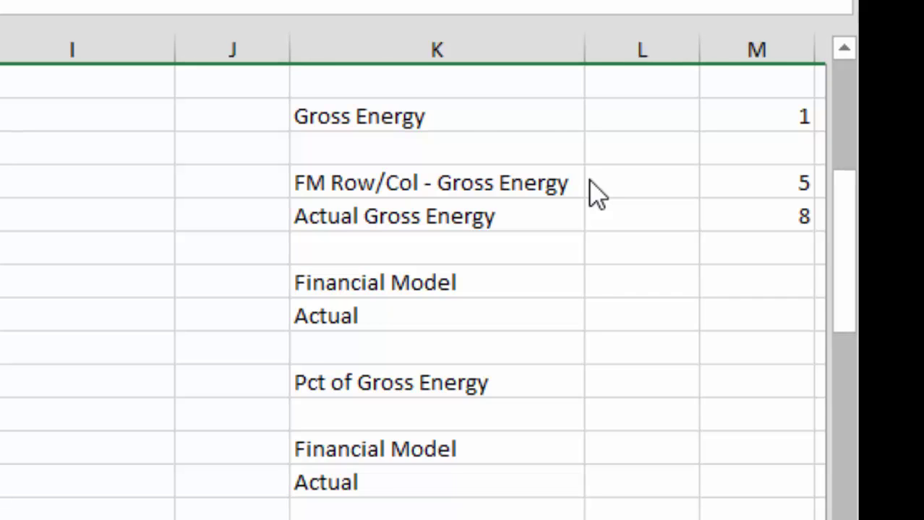
pyautogui.scroll(-2, 594, 194)
pyautogui.scroll(-1, 594, 194)
pyautogui.scroll(-1, 594, 194)
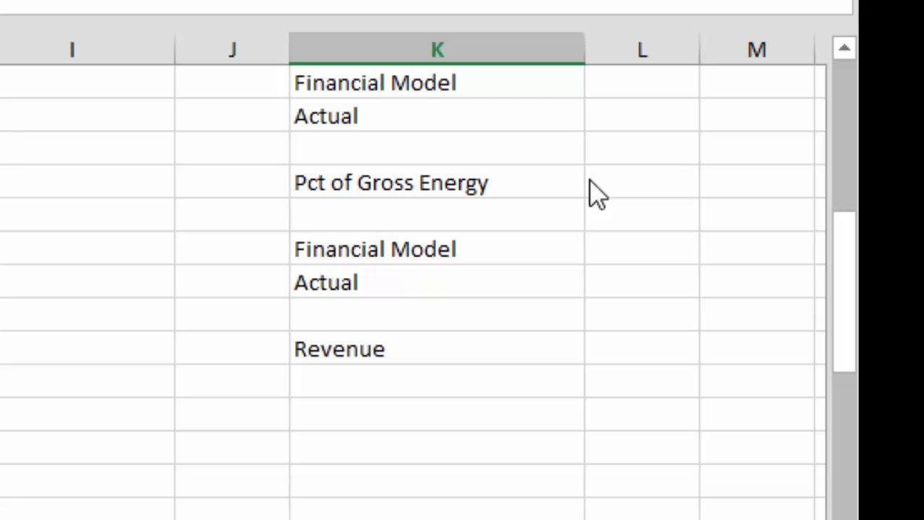
pyautogui.scroll(4, 597, 194)
pyautogui.scroll(1, 597, 194)
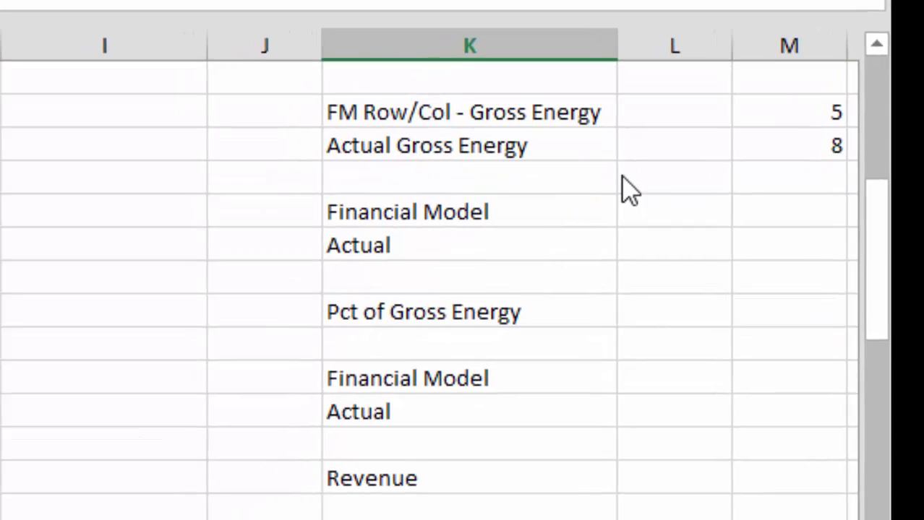
# - Move the EBITDA–DSCR block B13:H24 down to start at B17
pyautogui.press('Up')
pyautogui.press('Up')
pyautogui.press('Up')
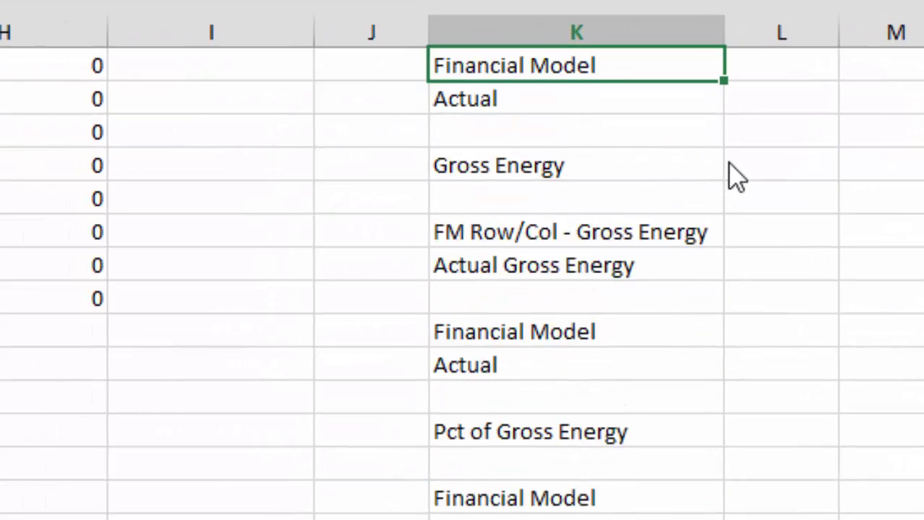
pyautogui.press('Up')
pyautogui.press('Up')
pyautogui.press('Up')
pyautogui.press('Left')
pyautogui.press('Left')
pyautogui.press('Left')
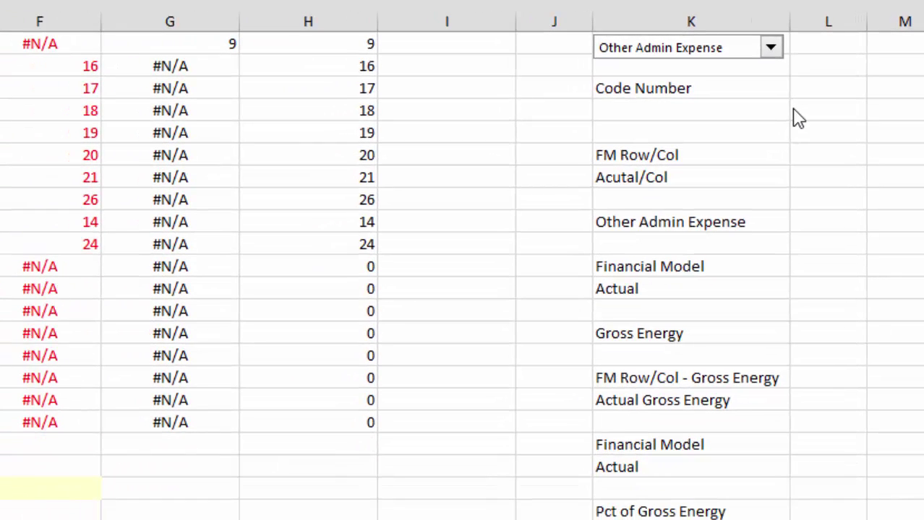
pyautogui.hotkey('shift', 'Right')
pyautogui.hotkey('shift', 'Right')
pyautogui.hotkey('shift', 'Right')
pyautogui.hotkey('shift', 'Down')
pyautogui.hotkey('shift', 'Down')
pyautogui.hotkey('shift', 'Down')
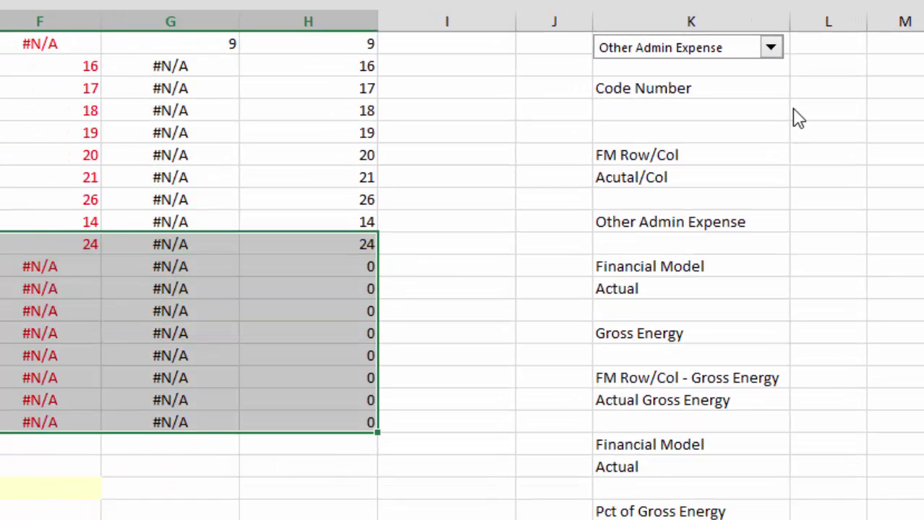
pyautogui.hotkey('shift', 'Down')
pyautogui.hotkey('shift', 'Down')
pyautogui.hotkey('shift', 'Down')
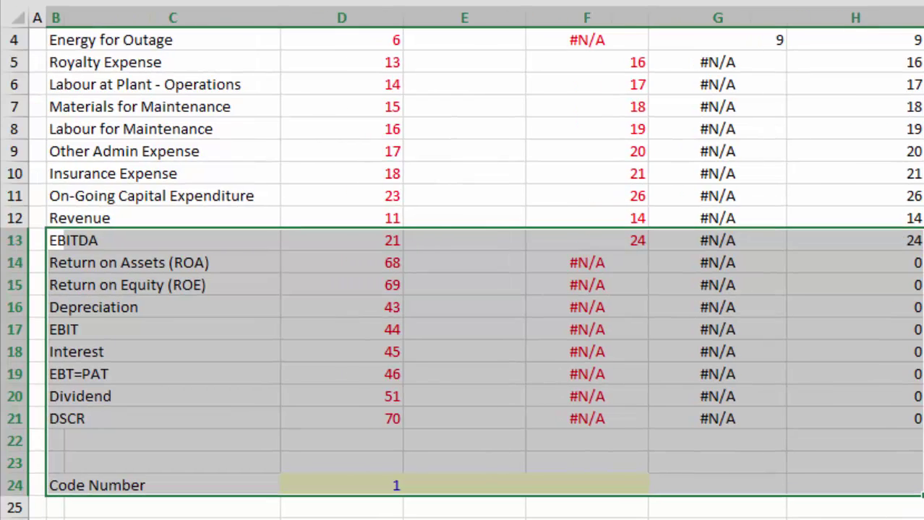
pyautogui.hotkey('ctrl', 'x')
pyautogui.press('Down')
pyautogui.press('Down')
pyautogui.press('Down')
pyautogui.press('Down')
pyautogui.hotkey('ctrl', 'v')
# - Move the Code Number row above Gross Energy, then return to the empty row under Revenue
pyautogui.press('Down')
pyautogui.press('Down')
pyautogui.press('Down')
pyautogui.press('Down')
pyautogui.press('Down')
pyautogui.press('Down')
pyautogui.press('Down')
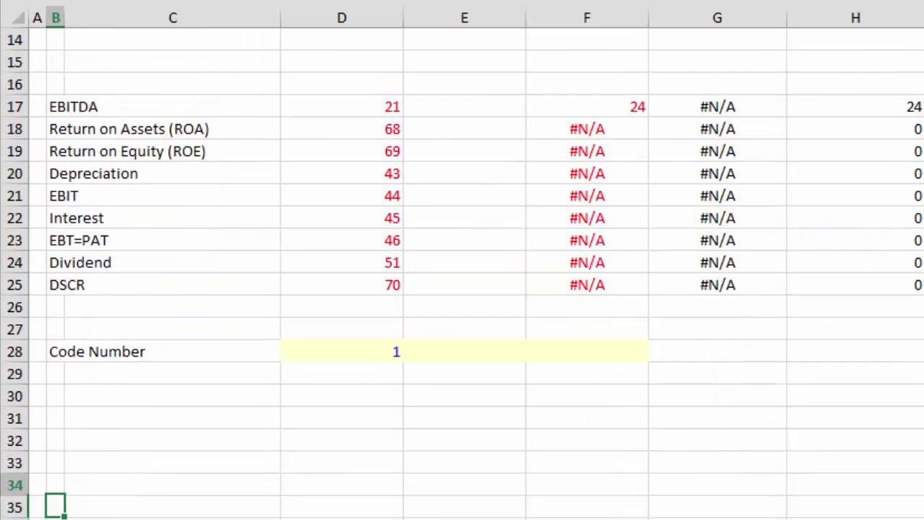
pyautogui.press('Up')
pyautogui.press('Up')
pyautogui.press('Up')
pyautogui.press('Up')
pyautogui.press('Down')
pyautogui.hotkey('shift', 'Right')
pyautogui.hotkey('shift', 'Right')
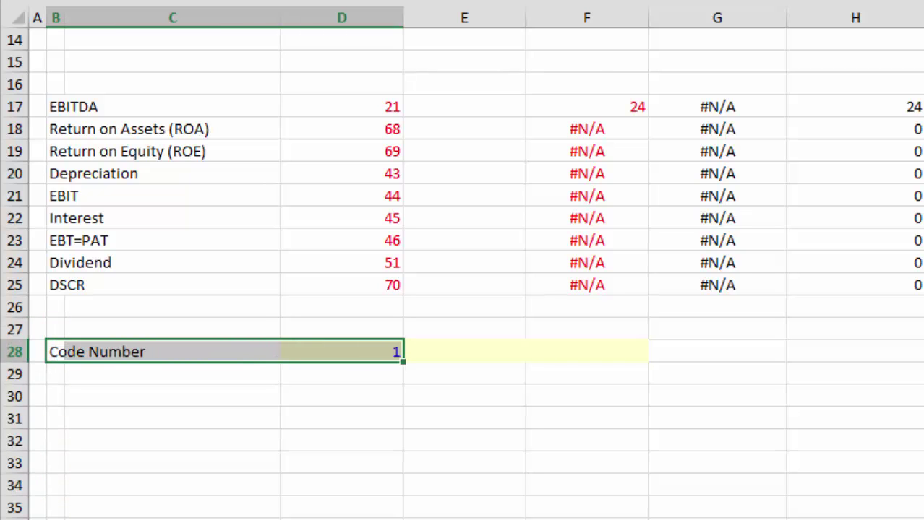
pyautogui.hotkey('shift', 'Right')
pyautogui.hotkey('shift', 'Right')
pyautogui.hotkey('ctrl', 'x')
pyautogui.press('pagedown')
pyautogui.press('Down')
pyautogui.press('Up')
pyautogui.press('Up')
pyautogui.press('Up')
pyautogui.press('Up')
pyautogui.press('Up')
pyautogui.press('Up')
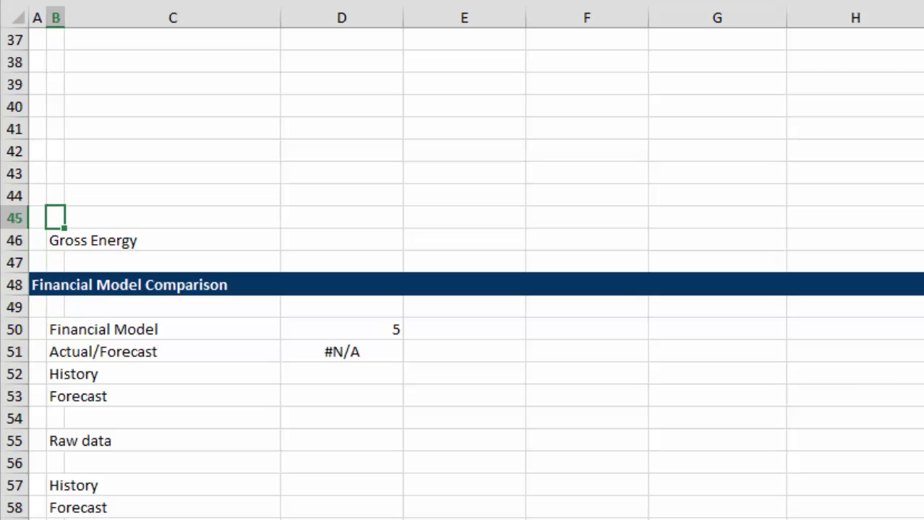
pyautogui.hotkey('ctrl', 'v')
pyautogui.press('Up')
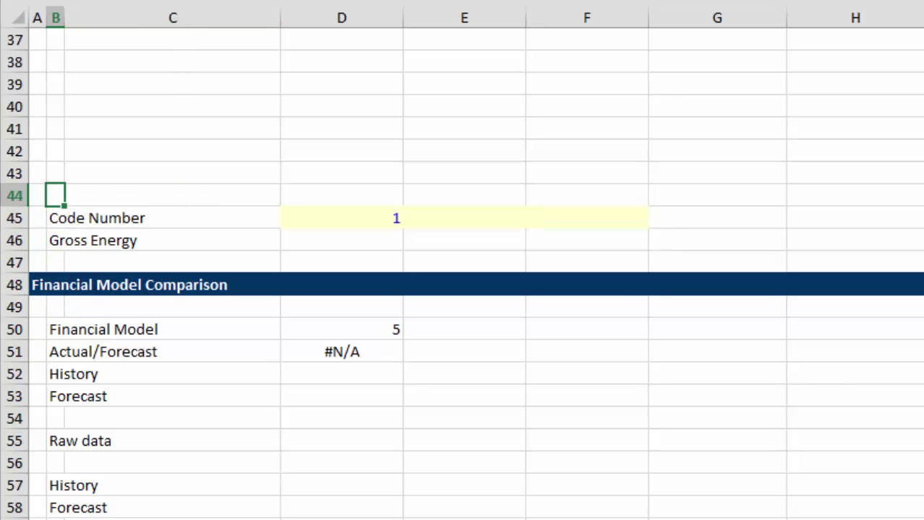
pyautogui.press('pageup')
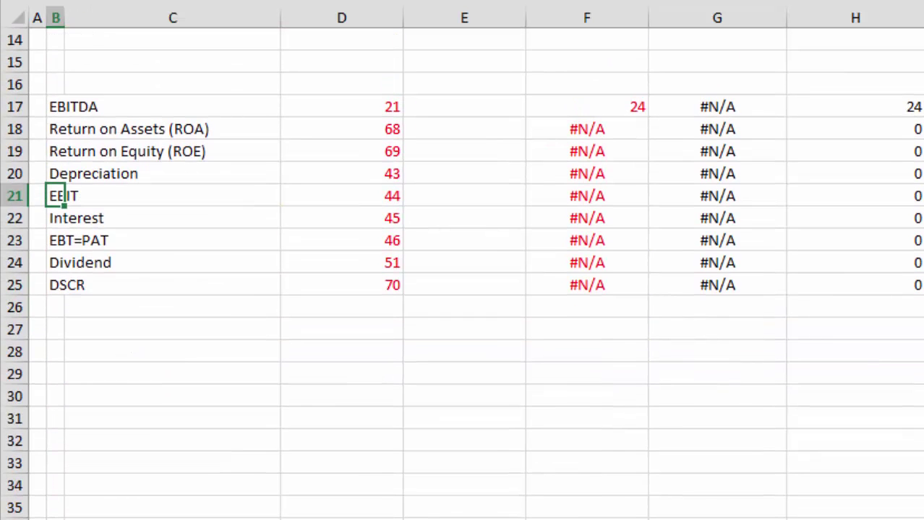
pyautogui.scroll(5, 461, 273)
pyautogui.press('Up')
pyautogui.press('Up')
pyautogui.press('Up')
pyautogui.press('Up')
pyautogui.press('Down')
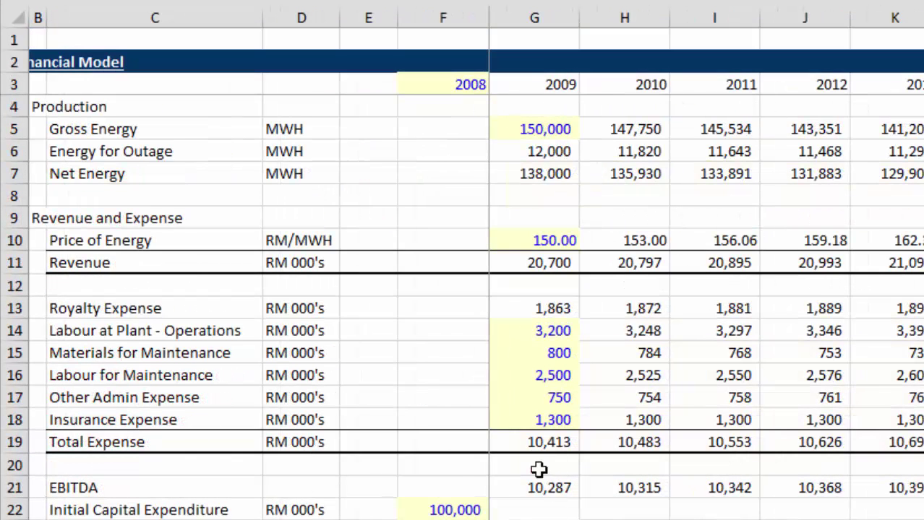
# - Copy the Total Expense label into C13 and fill the row 12 lookup formulas down into it
pyautogui.click(55, 446)
pyautogui.hotkey('ctrl', 'c')
pyautogui.hotkey('ctrl', 'pagedown')
pyautogui.press('Return')
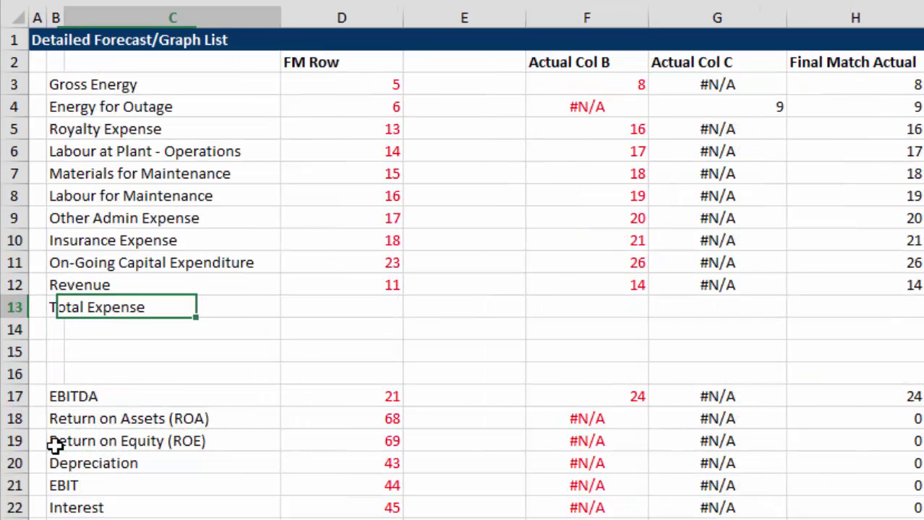
pyautogui.press('Right')
pyautogui.press('Up')
pyautogui.hotkey('shift', 'Right')
pyautogui.hotkey('shift', 'Right')
pyautogui.hotkey('shift', 'Right')
# - Move the EBITDA–DSCR block up to B14, directly beneath Total Expense
pyautogui.hotkey('shift', 'Right')
pyautogui.hotkey('shift', 'Down')
pyautogui.press('Down')
pyautogui.press('Down')
pyautogui.press('Left')
pyautogui.press('Left')
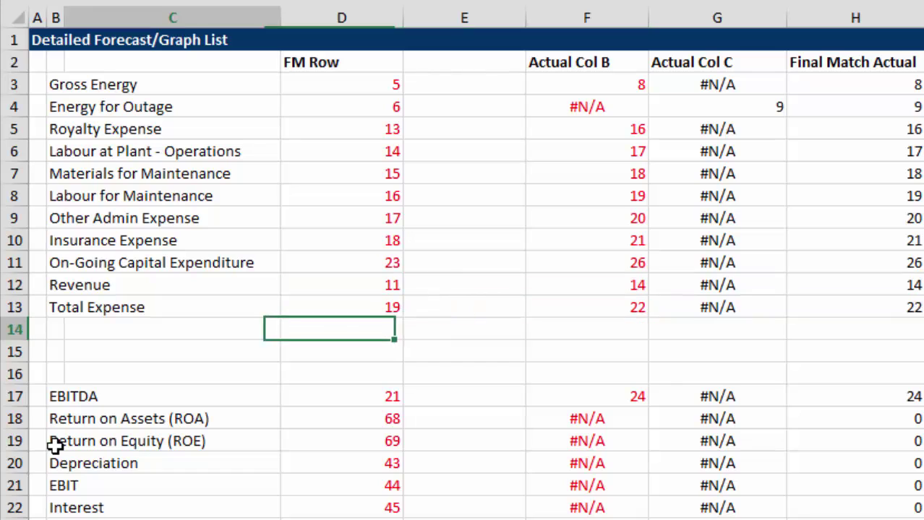
pyautogui.press('Down')
pyautogui.press('Down')
pyautogui.press('Down')
pyautogui.hotkey('shift', 'Right')
pyautogui.hotkey('shift', 'Right')
pyautogui.hotkey('shift', 'Right')
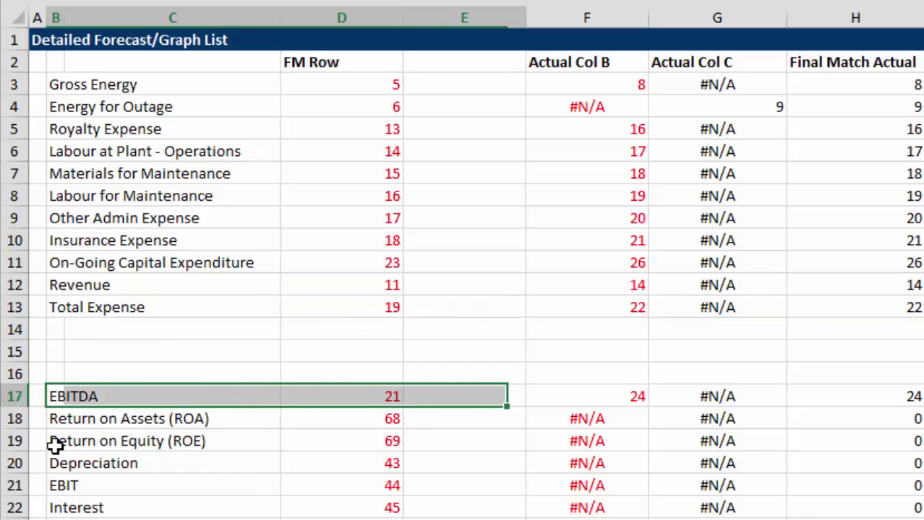
pyautogui.hotkey('shift', 'Right')
pyautogui.hotkey('shift', 'Right')
pyautogui.hotkey('shift', 'Right')
pyautogui.hotkey('shift', 'Down')
pyautogui.hotkey('shift', 'Down')
pyautogui.hotkey('shift', 'Down')
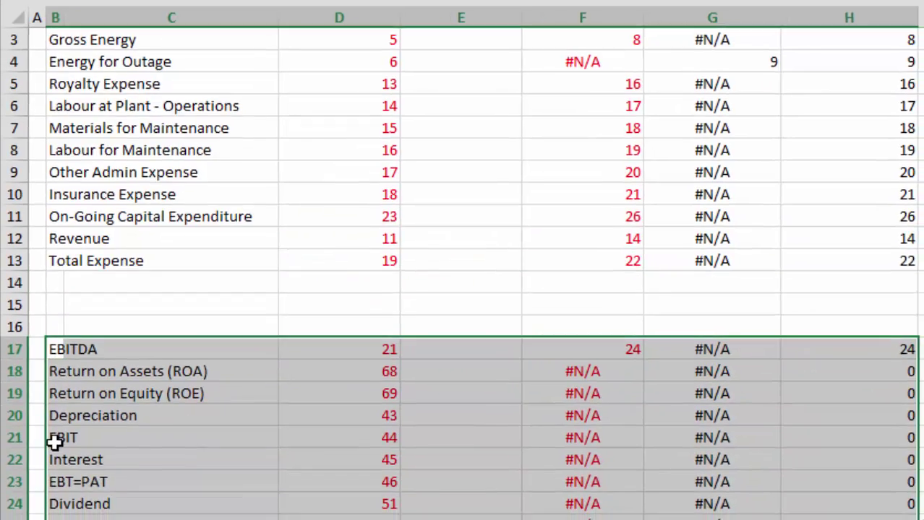
pyautogui.hotkey('shift', 'Down')
pyautogui.hotkey('ctrl', 'c')
pyautogui.press('Up')
# - Review the graph list to confirm it now runs without a gap
pyautogui.press('Up')
pyautogui.press('Up')
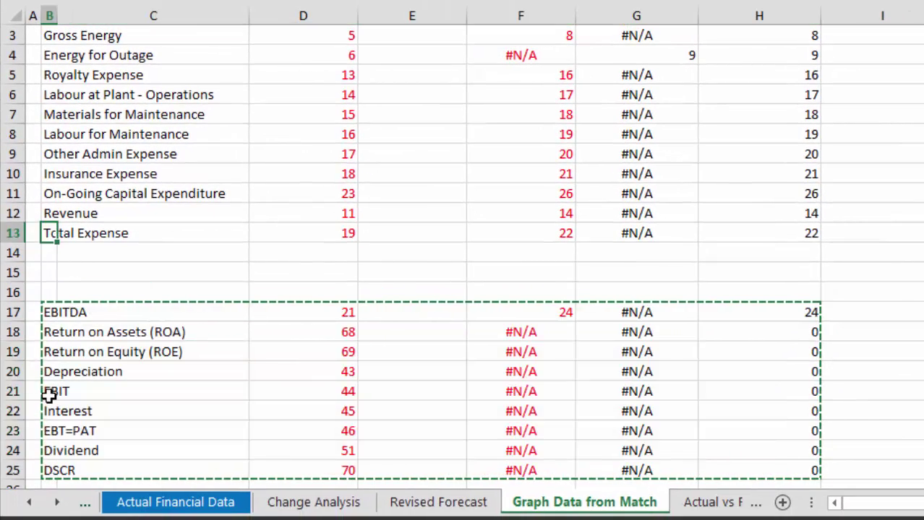
pyautogui.hotkey('ctrl', 'v')
pyautogui.press('Down')
pyautogui.press('Down')
pyautogui.press('Down')
pyautogui.press('Down')
pyautogui.press('Down')
pyautogui.press('Down')
pyautogui.press('Down')
pyautogui.press('Down')
pyautogui.press('Down')
pyautogui.press('Down')
pyautogui.press('Up')
pyautogui.press('Right')
pyautogui.press('Right')
pyautogui.press('Right')
pyautogui.press('Right')
pyautogui.press('Right')
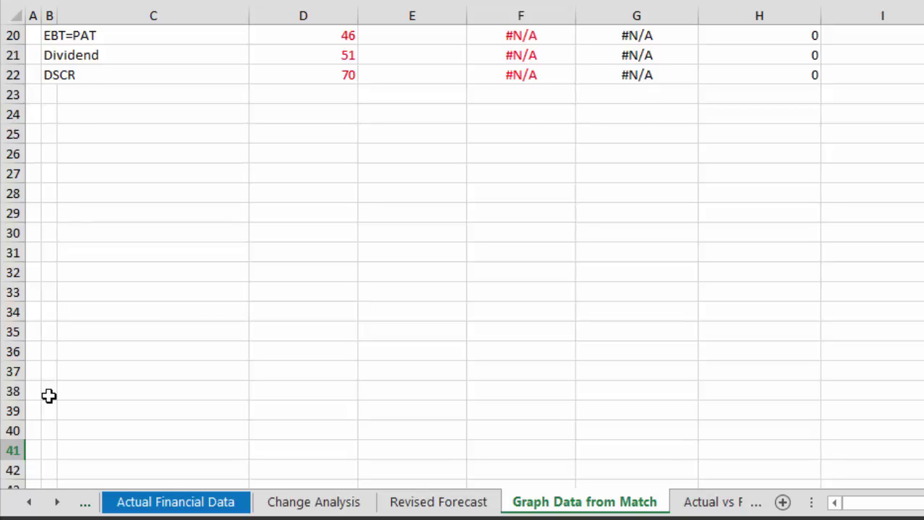
pyautogui.press('pageup')
pyautogui.press('Down')
pyautogui.press('Down')
pyautogui.press('Down')
pyautogui.press('Down')
pyautogui.press('Down')
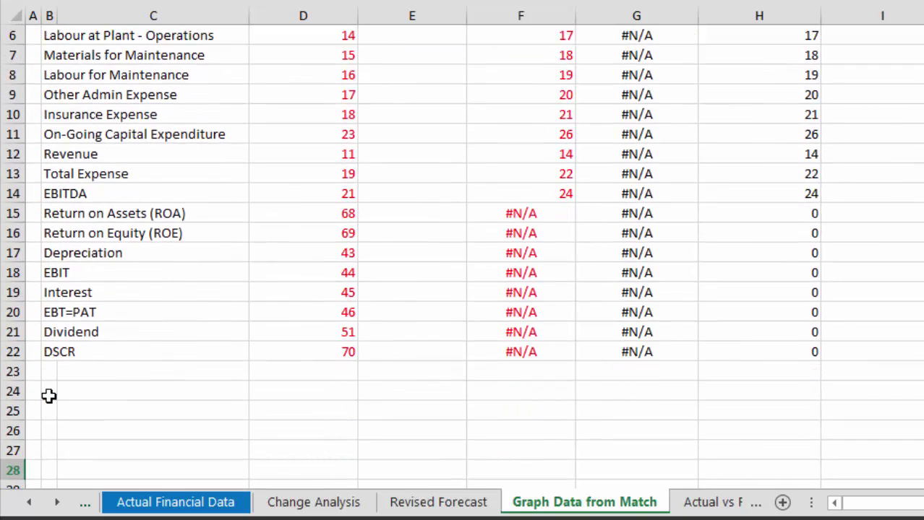
pyautogui.press('Up')
pyautogui.press('Up')
pyautogui.press('Up')
pyautogui.press('Up')
pyautogui.press('Up')
pyautogui.press('Up')
pyautogui.press('Up')
pyautogui.press('Up')
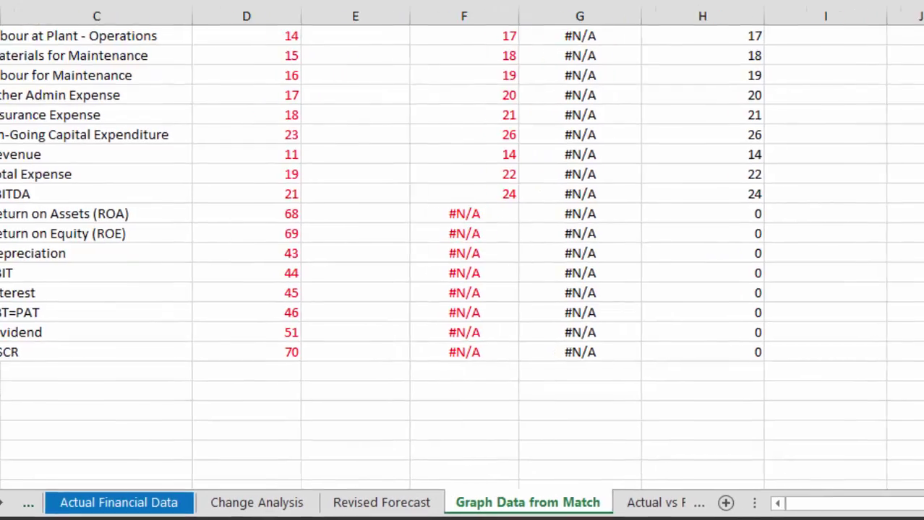
pyautogui.press('Right')
pyautogui.press('Right')
pyautogui.press('Right')
pyautogui.press('Down')
pyautogui.press('Down')
pyautogui.press('Left')
pyautogui.press('Left')
pyautogui.press('Left')
pyautogui.press('Left')
pyautogui.press('Left')
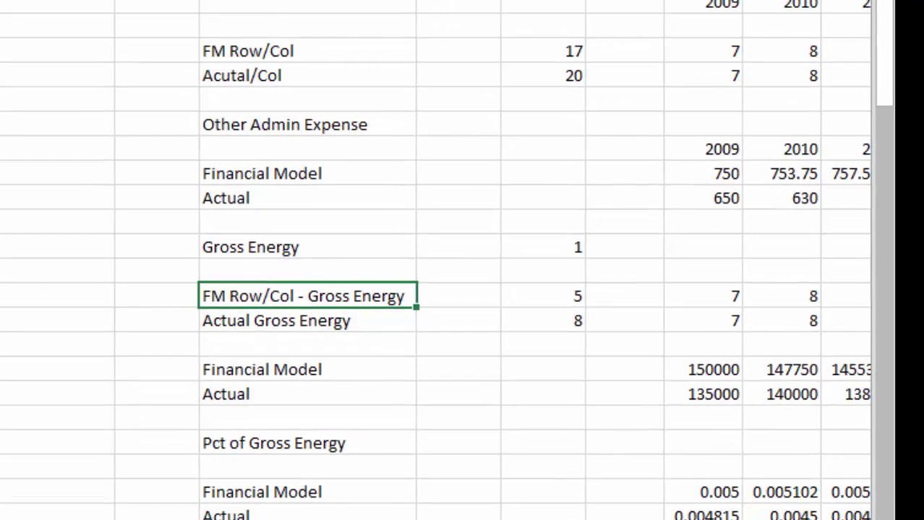
pyautogui.press('F2')
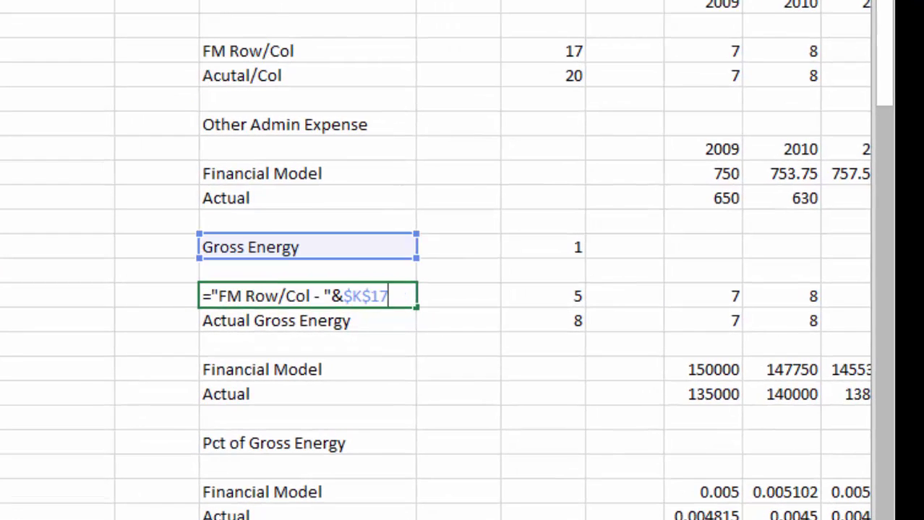
pyautogui.press('Escape')
pyautogui.press('Right')
pyautogui.press('F2')
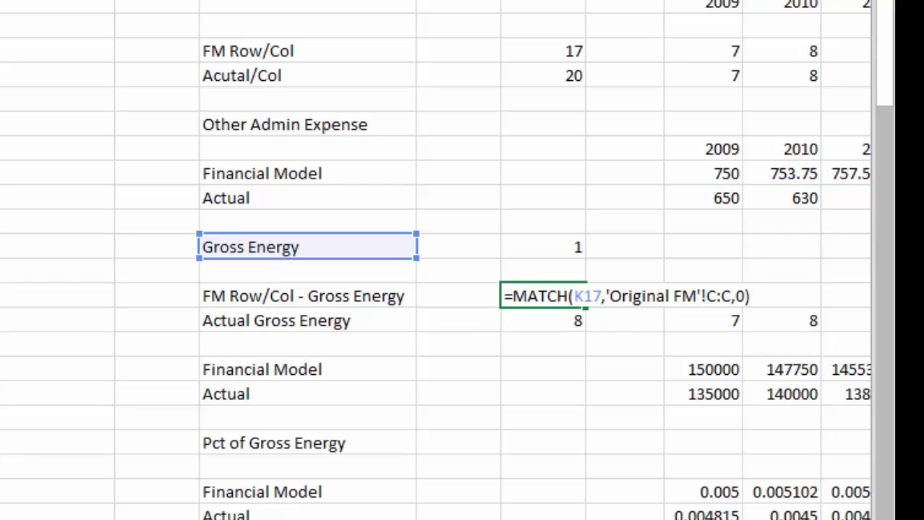
pyautogui.press('Escape')
pyautogui.press('Up')
pyautogui.press('Up')
pyautogui.press('Down')
pyautogui.press('Down')
pyautogui.press('Down')
pyautogui.press('F2')
pyautogui.hotkey('ctrl', 'Return')
pyautogui.press('Left')
pyautogui.press('Left')
pyautogui.press('Right')
pyautogui.press('Right')
pyautogui.press('Right')
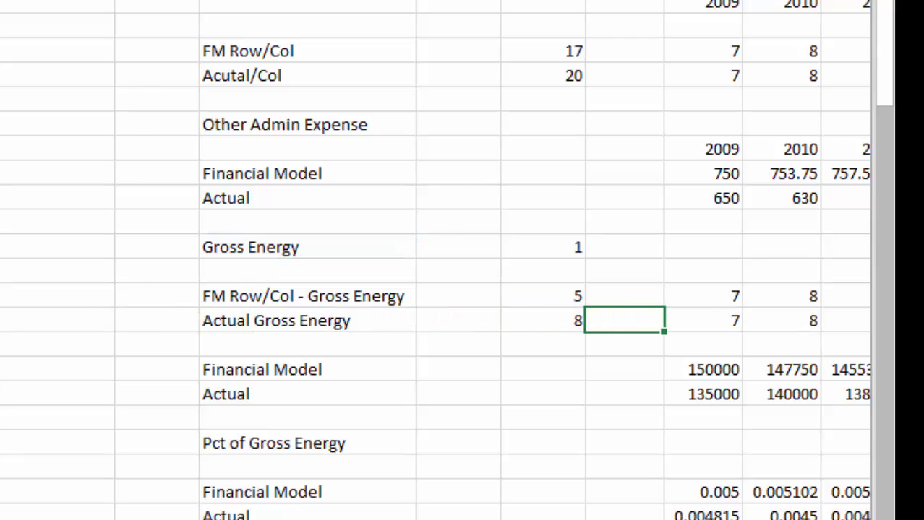
pyautogui.press('Down')
pyautogui.press('Left')
pyautogui.press('Right')
pyautogui.press('F2')
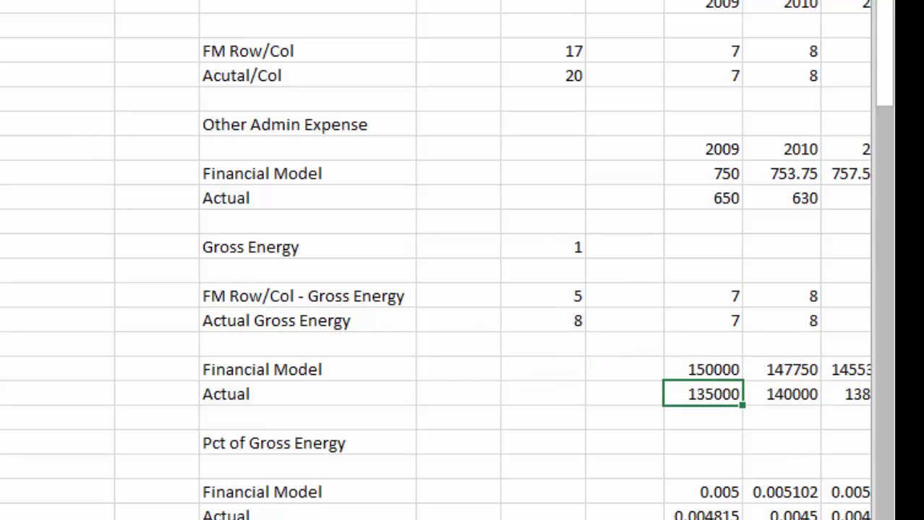
pyautogui.press('Down')
pyautogui.press('Down')
pyautogui.press('Down')
pyautogui.press('Down')
pyautogui.press('Down')
pyautogui.press('Down')
pyautogui.press('Down')
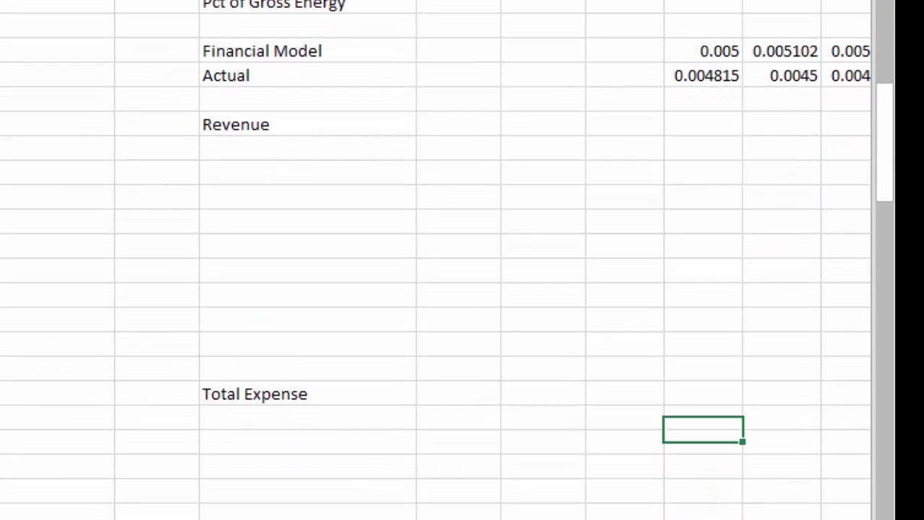
# - Add a 'Pct of Revenue' label in the cell below Revenue
pyautogui.press('Up')
pyautogui.press('Up')
pyautogui.press('Up')
pyautogui.press('Left')
pyautogui.press('Up')
pyautogui.press('Up')
pyautogui.press('Up')
pyautogui.press('Left')
pyautogui.press('Left')
pyautogui.press('Left')
pyautogui.press('Up')
pyautogui.press('Down')
pyautogui.press('Down')
pyautogui.press('Down')
pyautogui.press('Down')
pyautogui.press('Down')
pyautogui.press('Right')
pyautogui.press('Down')
pyautogui.press('Down')
pyautogui.press('Down')
pyautogui.press('Down')
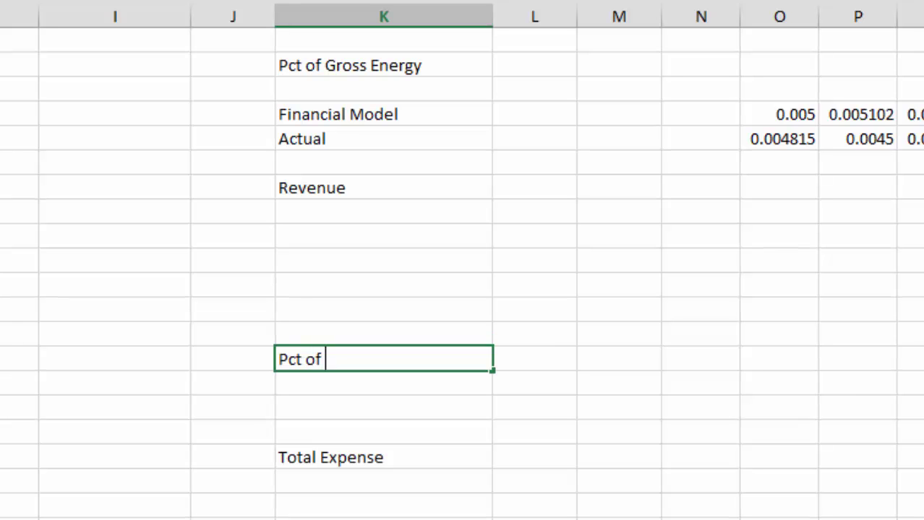
pyautogui.write('Revenue')
pyautogui.press('Return')
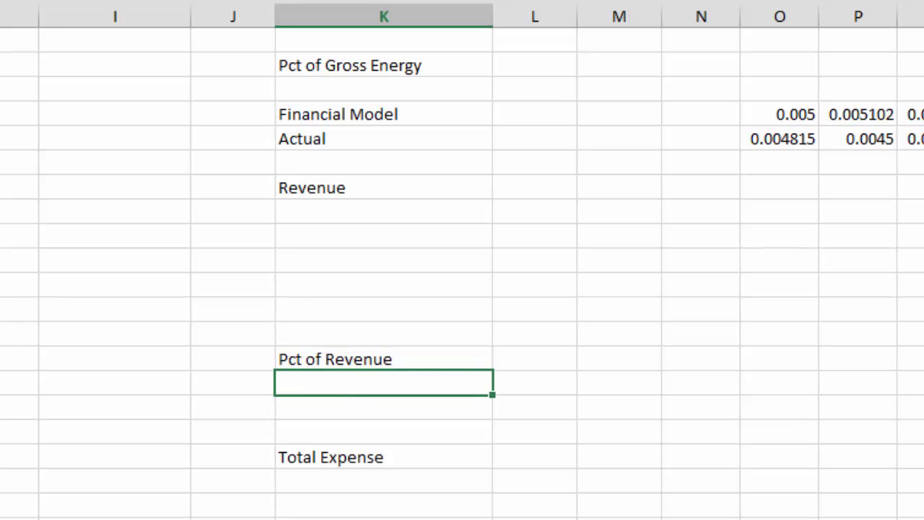
# - Insert a blank row above Total Expense and enter the Actual label
pyautogui.press('Down')
pyautogui.hotkey('shift', 'space')
pyautogui.hotkey('ctrl', 'shift', '+')
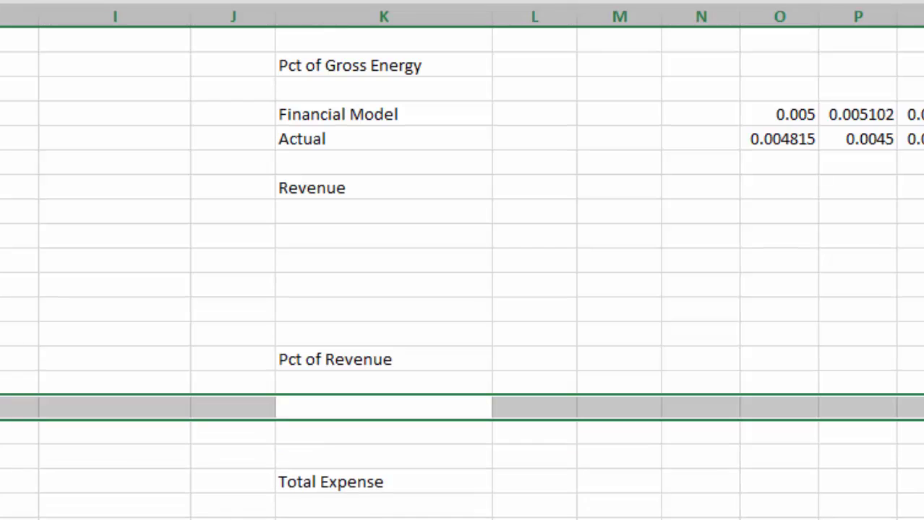
pyautogui.hotkey('shift', 'BackSpace')
pyautogui.write('Financiclal Model')
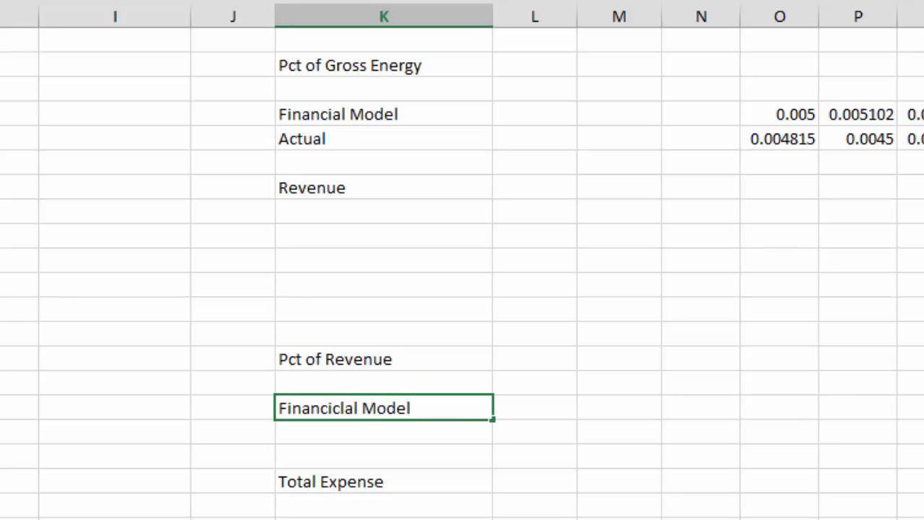
pyautogui.press('Return')
pyautogui.write('Actual')
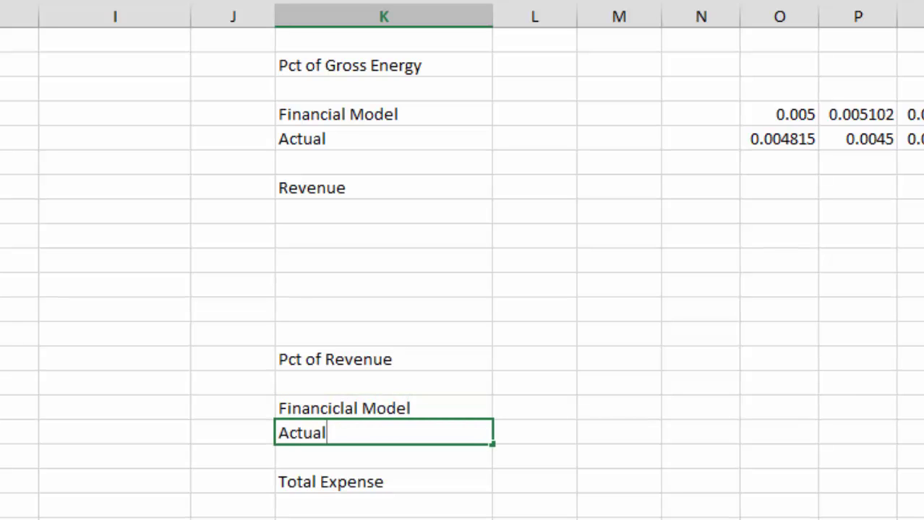
pyautogui.press('Return')
# - Select the row below Total Expense to make room there
pyautogui.press('Down')
pyautogui.press('Down')
pyautogui.press('Down')
pyautogui.press('Down')
pyautogui.press('Down')
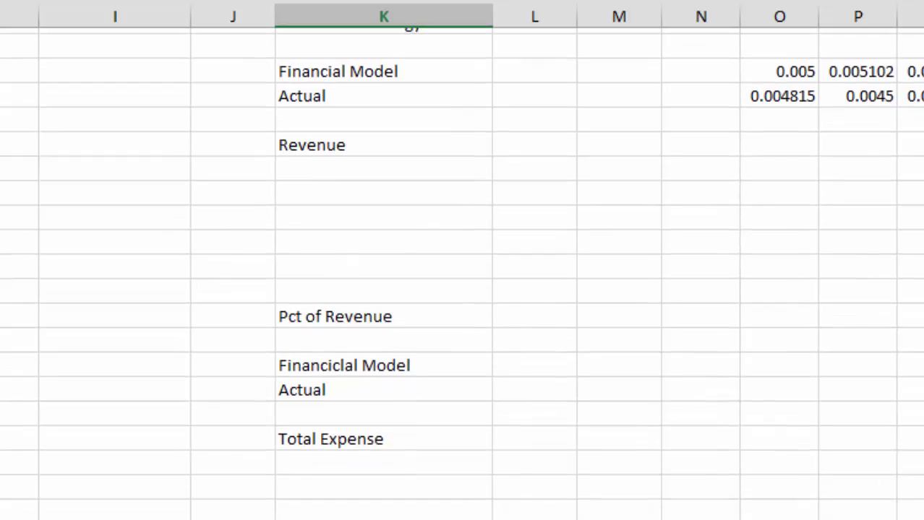
pyautogui.press('Up')
pyautogui.press('Up')
pyautogui.press('Down')
pyautogui.hotkey('shift', 'space')
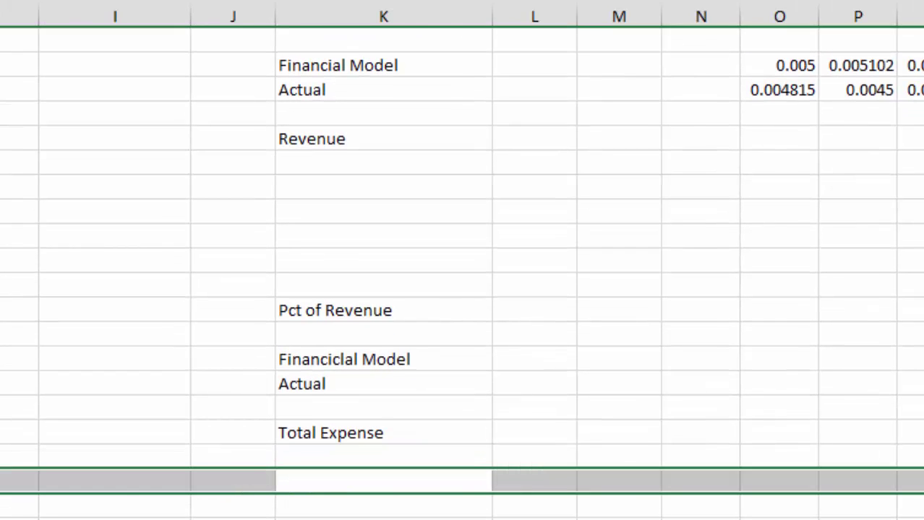
pyautogui.press('Down')
pyautogui.press('Down')
pyautogui.press('Down')
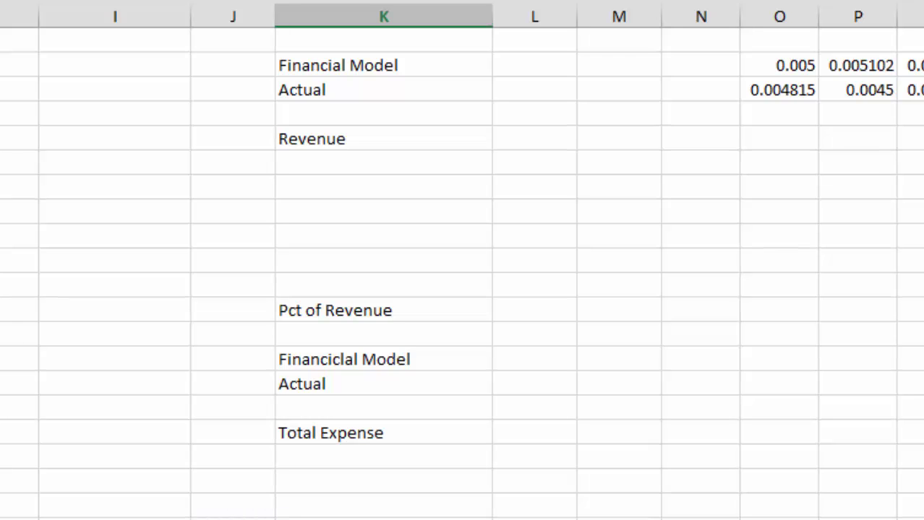
# - Correct the misspelled label so it reads 'Financial Model'
pyautogui.press('Up')
pyautogui.press('Up')
pyautogui.press('Up')
# - Insert another blank row below Total Expense, then scroll to the lower Financial Model/Actual labels
pyautogui.press('Up')
pyautogui.press('F2')
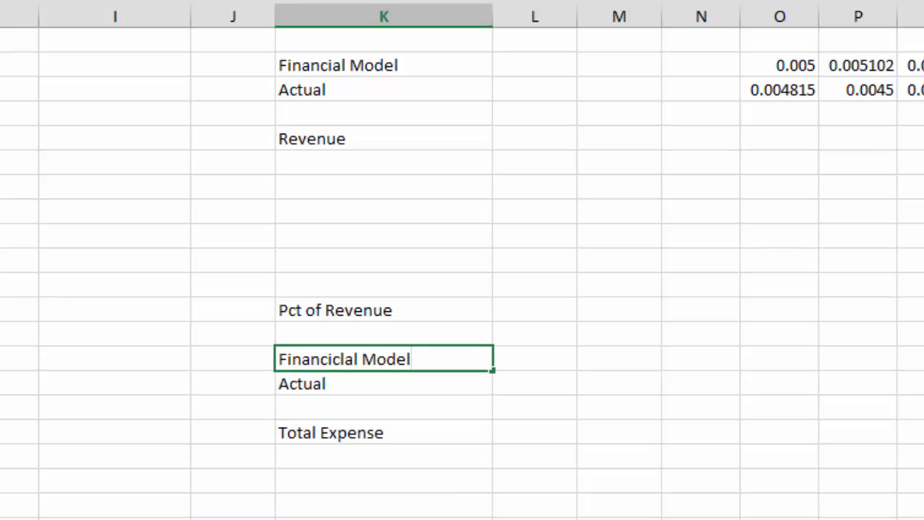
pyautogui.press('BackSpace')
pyautogui.press('BackSpace')
pyautogui.press('BackSpace')
pyautogui.press('BackSpace')
pyautogui.press('BackSpace')
pyautogui.press('BackSpace')
pyautogui.write('cial')
pyautogui.press('Return')
pyautogui.press('Down')
pyautogui.press('Down')
pyautogui.press('Down')
pyautogui.press('Down')
pyautogui.press('Down')
pyautogui.press('Down')
pyautogui.press('Up')
pyautogui.hotkey('shift', 'space')
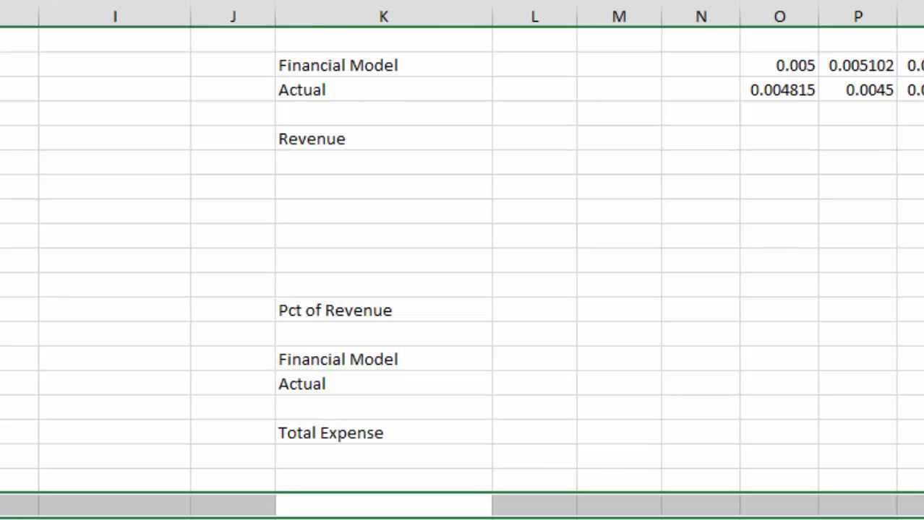
pyautogui.hotkey('ctrl', 'shift', '+')
pyautogui.scroll(-1, 462, 289)
pyautogui.scroll(-1, 462, 289)
pyautogui.scroll(-1, 463, 289)
pyautogui.scroll(-1, 462, 289)
pyautogui.press('Up')
pyautogui.press('Up')
pyautogui.press('Up')
pyautogui.press('Down')
pyautogui.press('Down')
pyautogui.press('Down')
# - Enter a 'Final Graph' heading and copy the Financial Model and Actual labels
pyautogui.scroll(-1, 462, 289)
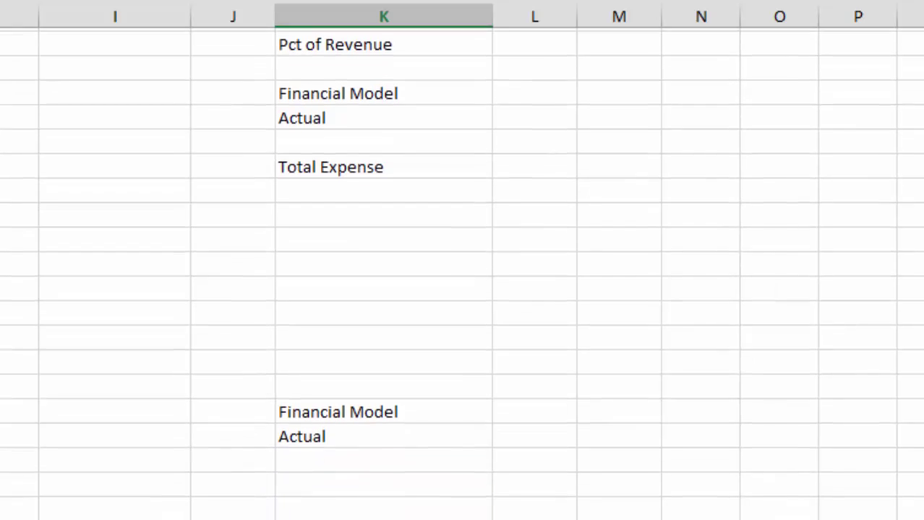
pyautogui.press('Up')
pyautogui.press('Up')
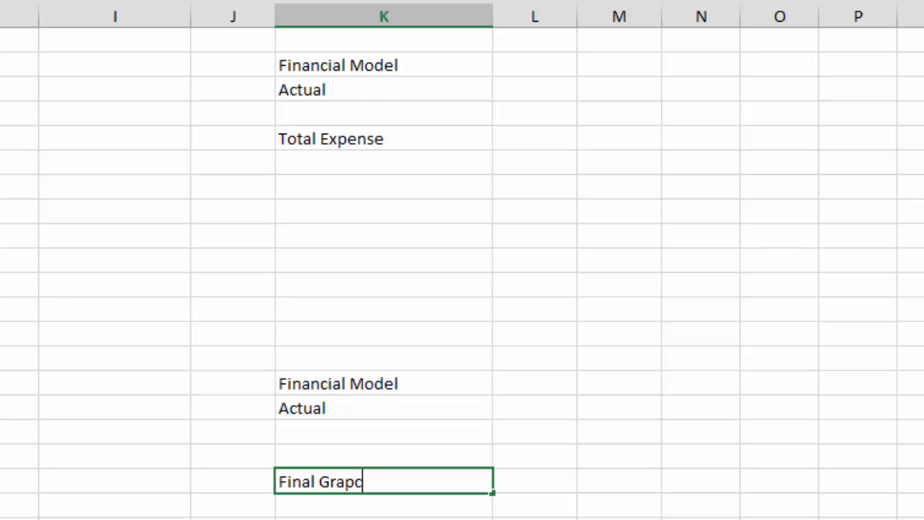
pyautogui.press('Return')
pyautogui.press('Down')
pyautogui.press('Up')
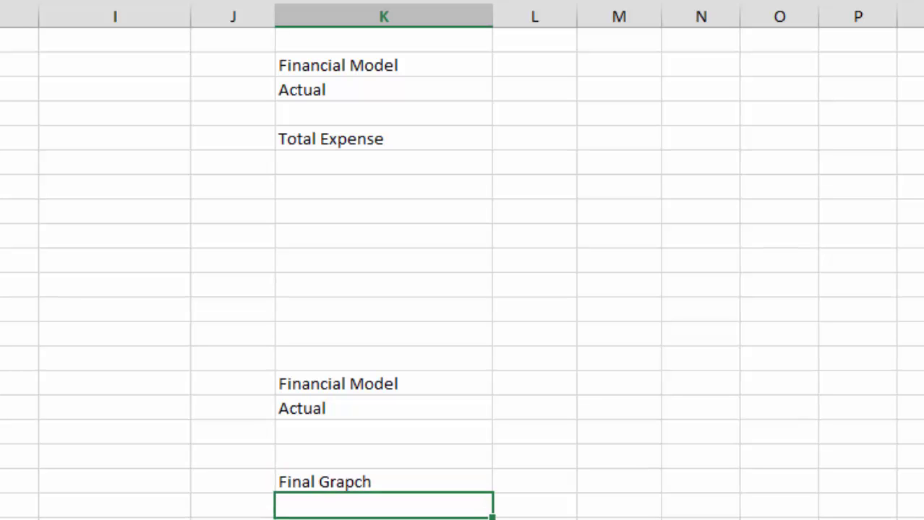
pyautogui.press('Up')
pyautogui.press('Up')
pyautogui.press('Up')
pyautogui.hotkey('shift', 'Down')
pyautogui.hotkey('ctrl', 'c')
# - Fix the typo in the 'Final Graph' heading
pyautogui.press('Down')
pyautogui.press('Down')
pyautogui.press('Down')
pyautogui.press('Down')
pyautogui.press('Down')
pyautogui.press('Down')
pyautogui.press('Up')
pyautogui.press('Up')
pyautogui.press('F2')
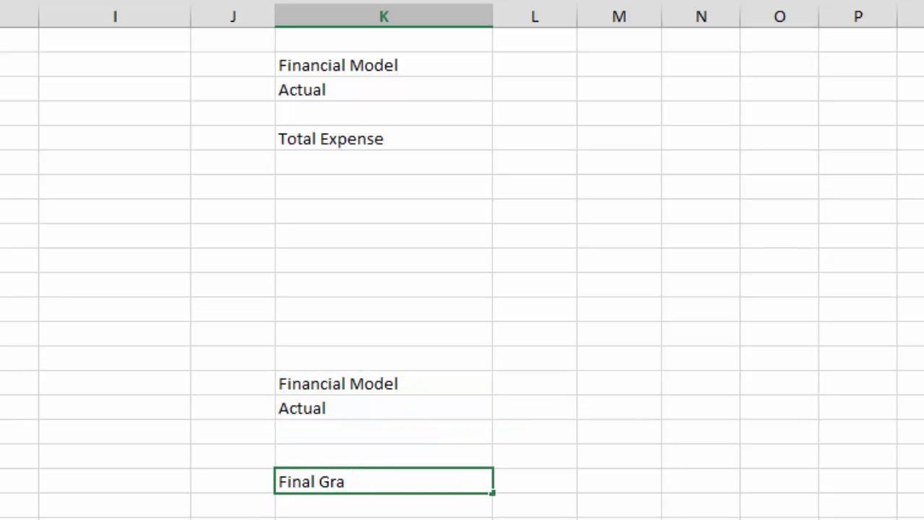
pyautogui.press('Return')
# - Start a year-header formula in column N that references the 2009 cell
pyautogui.press('Right')
pyautogui.press('Right')
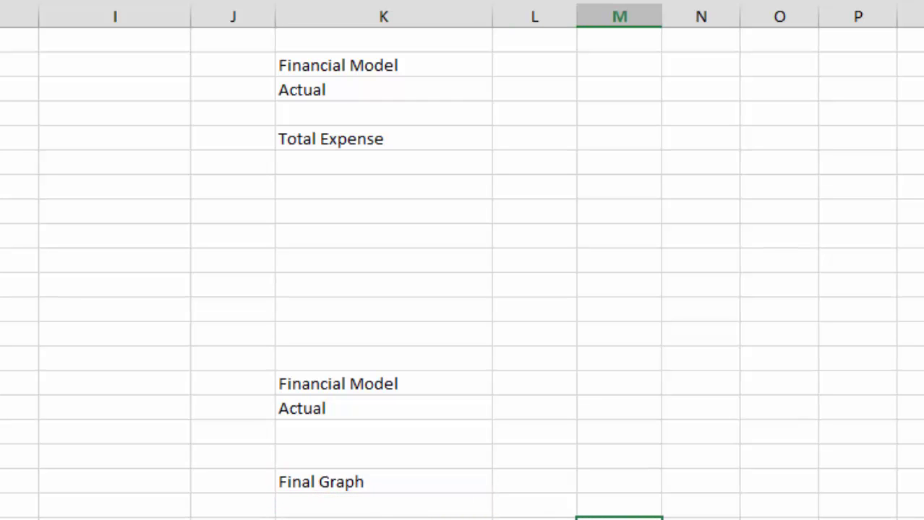
pyautogui.press('Up')
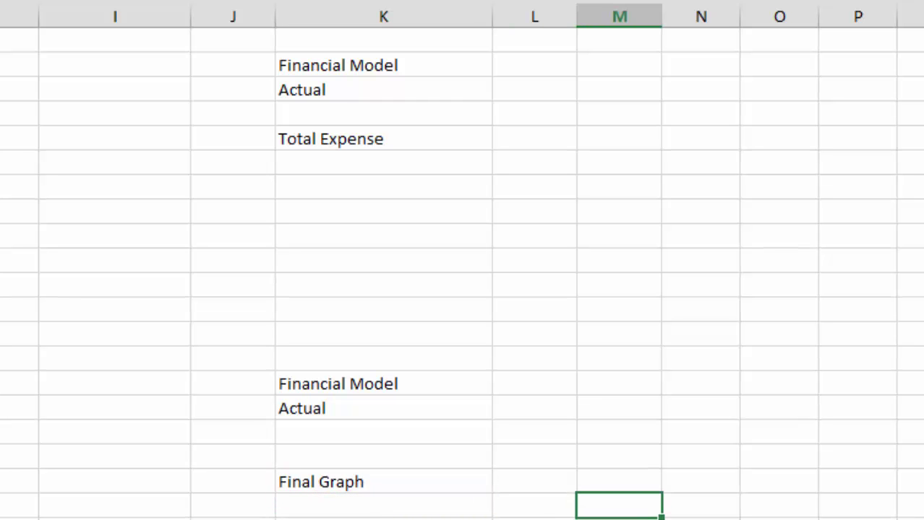
pyautogui.press('Up')
pyautogui.press('Up')
pyautogui.press('Down')
pyautogui.press('Down')
pyautogui.press('Right')
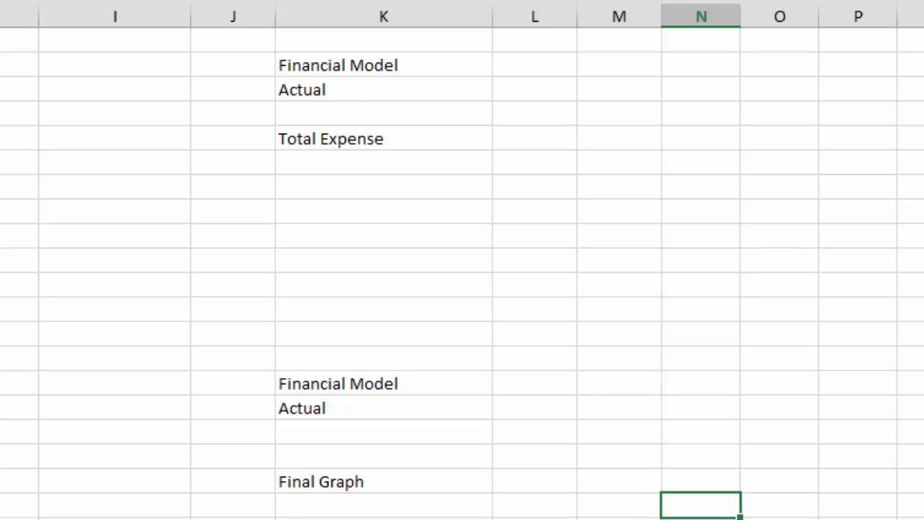
pyautogui.hotkey('ctrl', 'c')
pyautogui.scroll(-10, 463, 274)
pyautogui.press('Right')
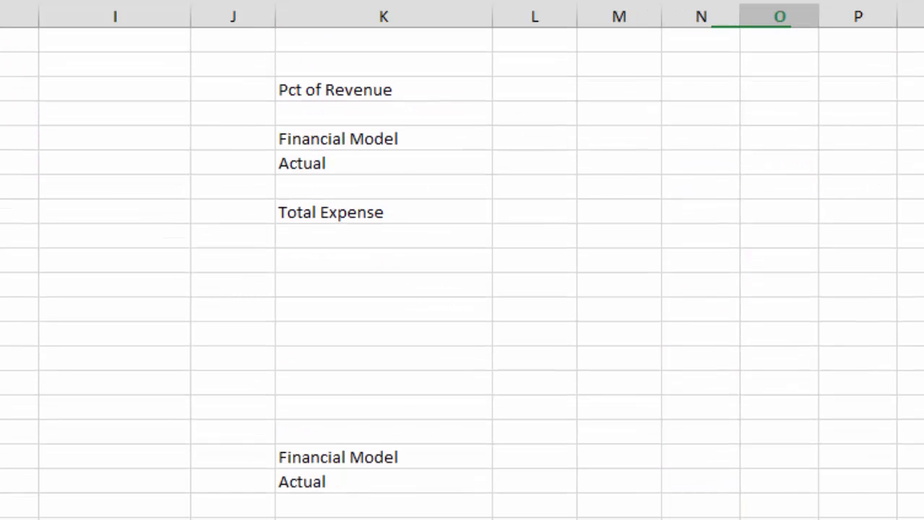
pyautogui.scroll(9, 462, 275)
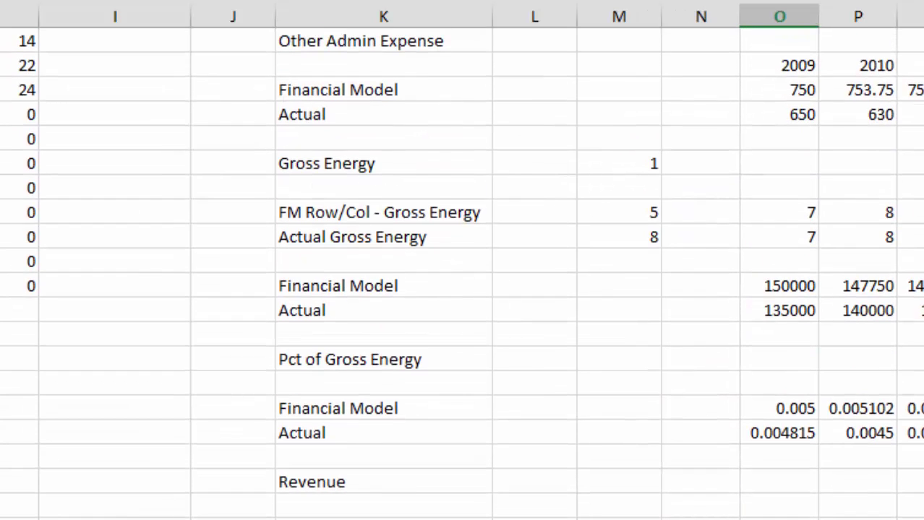
pyautogui.press('Up')
pyautogui.press('Up')
pyautogui.press('Up')
pyautogui.press('Up')
pyautogui.press('Up')
pyautogui.press('Up')
pyautogui.press('Up')
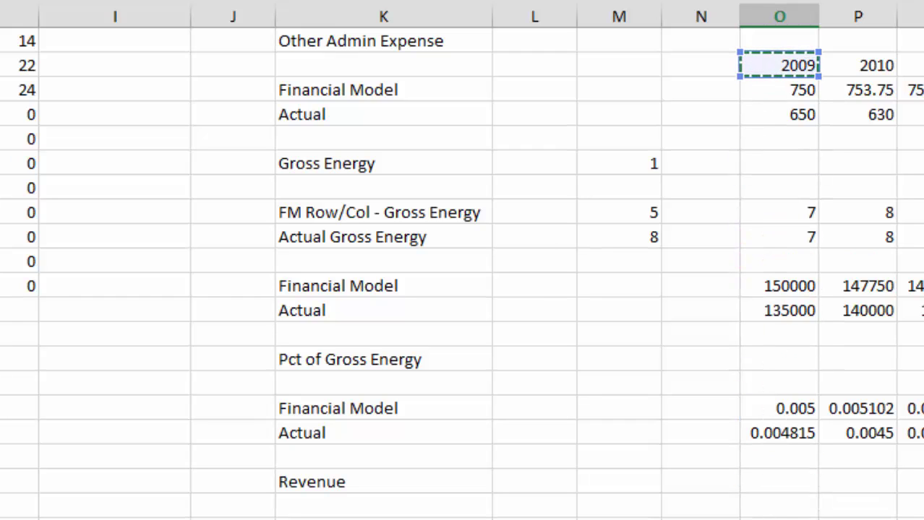
pyautogui.scroll(-6, 462, 274)
pyautogui.scroll(-2, 463, 275)
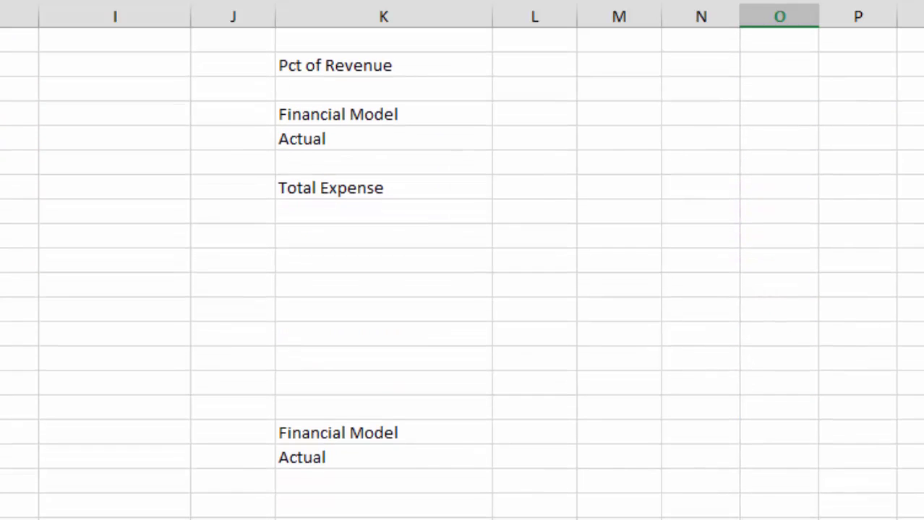
# - Begin a CHOOSE formula indexed by the absolute data-type cell $R$4
pyautogui.write('ch')
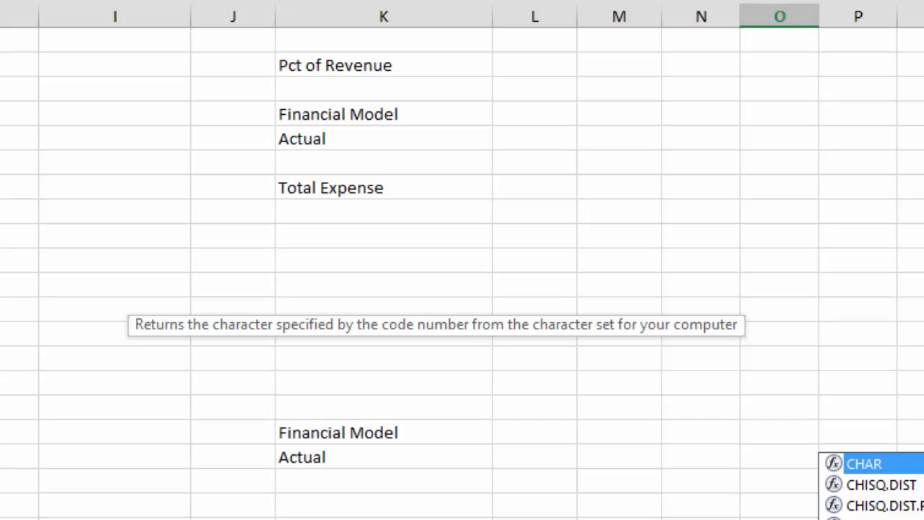
pyautogui.press('Down')
pyautogui.press('Down')
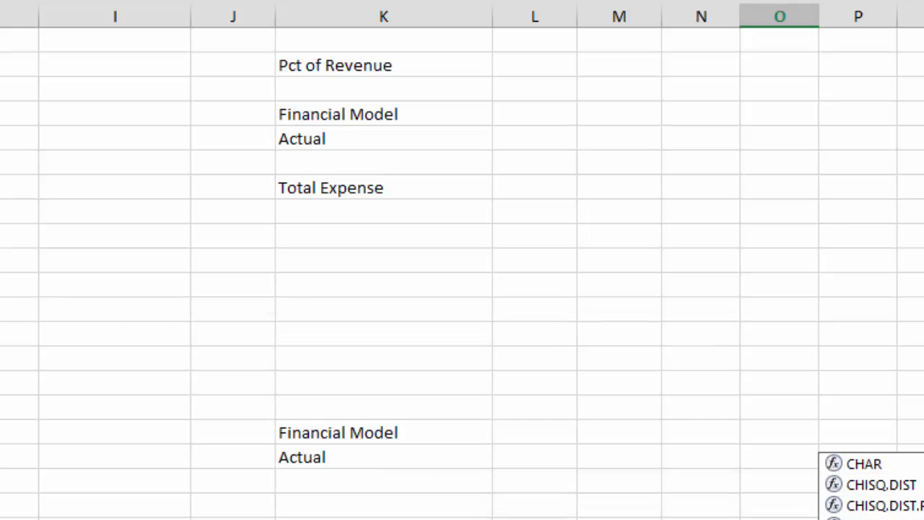
pyautogui.press('Escape')
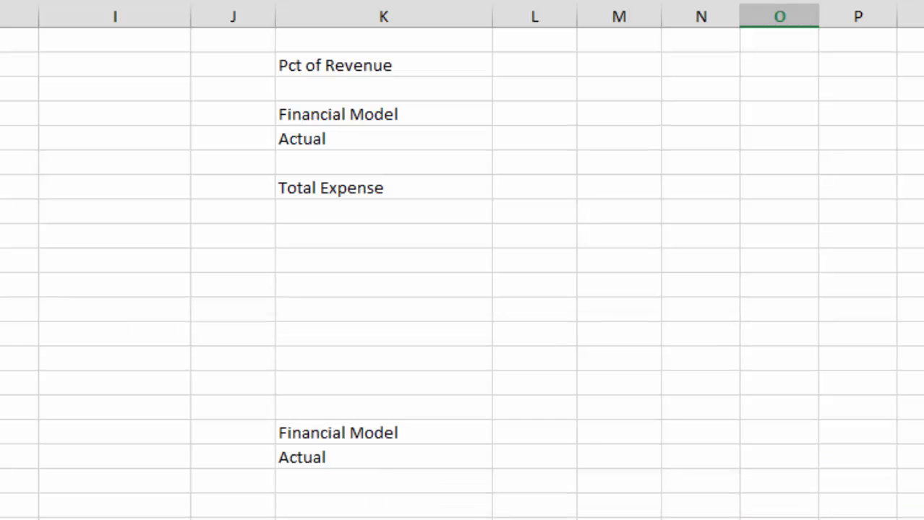
pyautogui.scroll(10, 462, 274)
pyautogui.scroll(1, 462, 274)
pyautogui.press('Up')
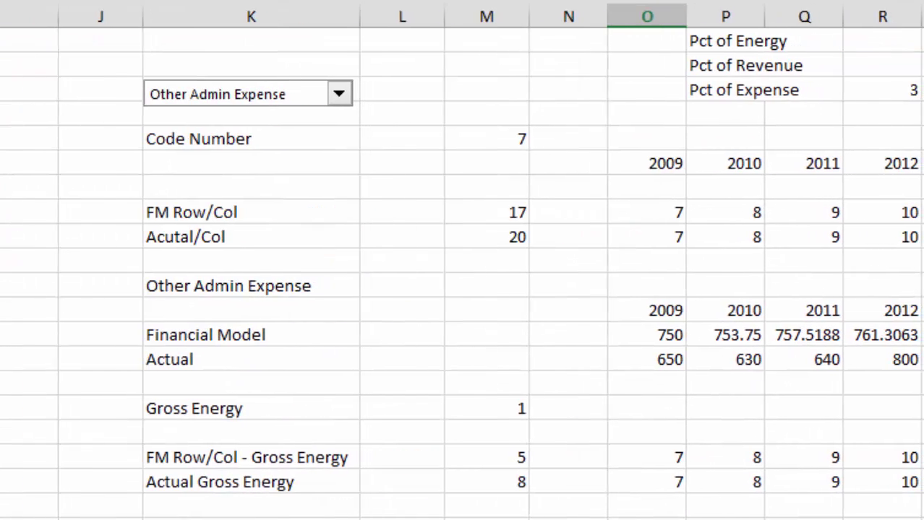
pyautogui.press('Up')
pyautogui.press('Up')
# - Add the raw Financial Model value 750 and the Pct of Gross Energy FM value as choices
pyautogui.press('Up')
pyautogui.press('Up')
pyautogui.press('Up')
pyautogui.press('Up')
pyautogui.press('F4')
pyautogui.write(',')
pyautogui.scroll(2, 462, 274)
pyautogui.scroll(10, 462, 275)
pyautogui.scroll(1, 463, 274)
pyautogui.press('Down')
pyautogui.press('Down')
pyautogui.press('Up')
pyautogui.press('Up')
pyautogui.press('Down')
pyautogui.press('Down')
pyautogui.press('Down')
pyautogui.press('Up')
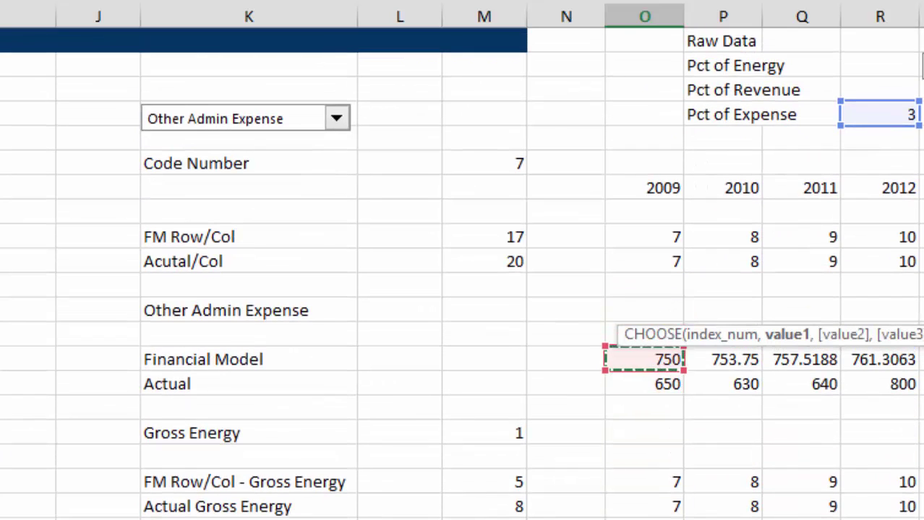
pyautogui.write(',')
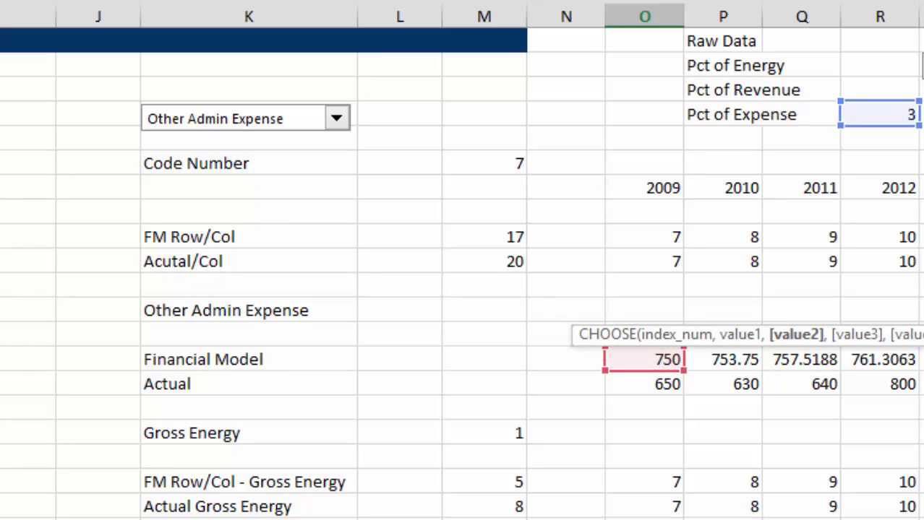
pyautogui.scroll(-1, 462, 289)
pyautogui.scroll(-3, 463, 289)
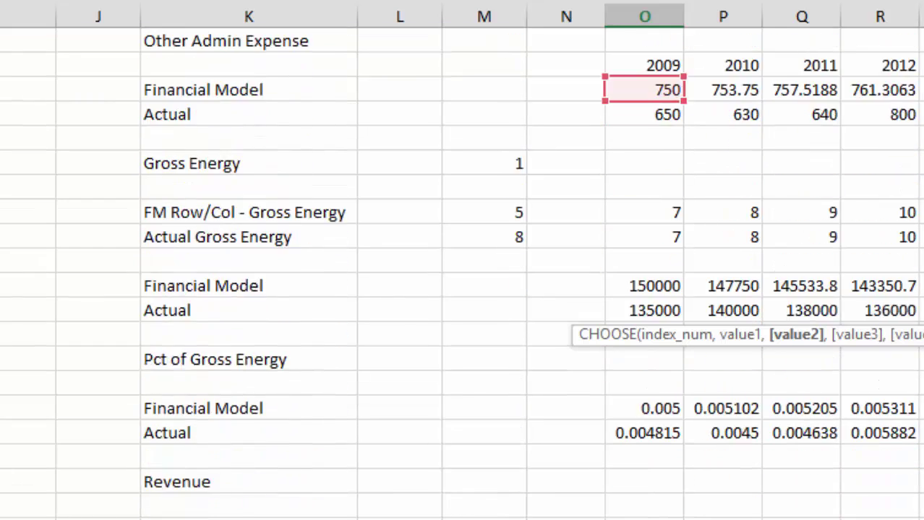
pyautogui.scroll(-2, 462, 289)
pyautogui.press('Up')
pyautogui.press('Up')
pyautogui.press('Up')
pyautogui.press('Up')
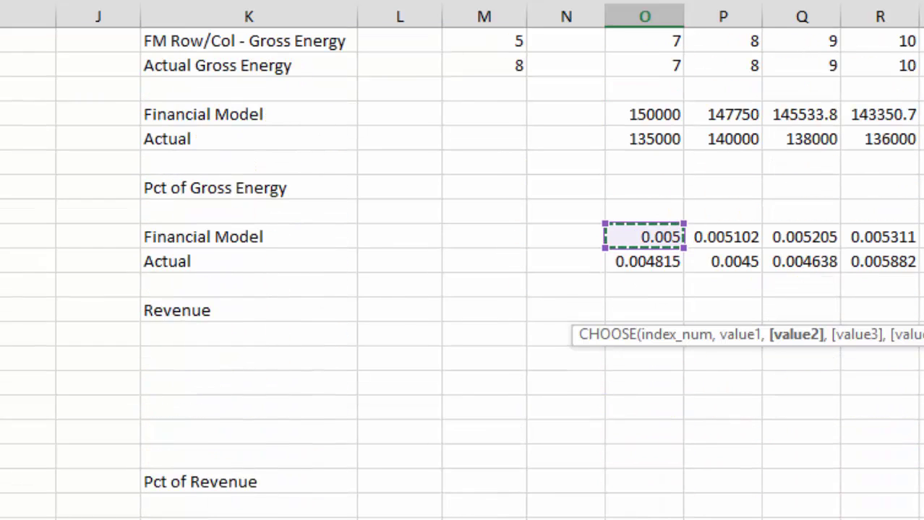
pyautogui.write(',')
# - Add the Pct of Revenue and Total Expense FM references and enter the CHOOSE formula
pyautogui.click(621, 510)
pyautogui.press('Down')
pyautogui.press('Down')
pyautogui.press('Down')
pyautogui.press('Down')
pyautogui.press('Down')
pyautogui.press('Down')
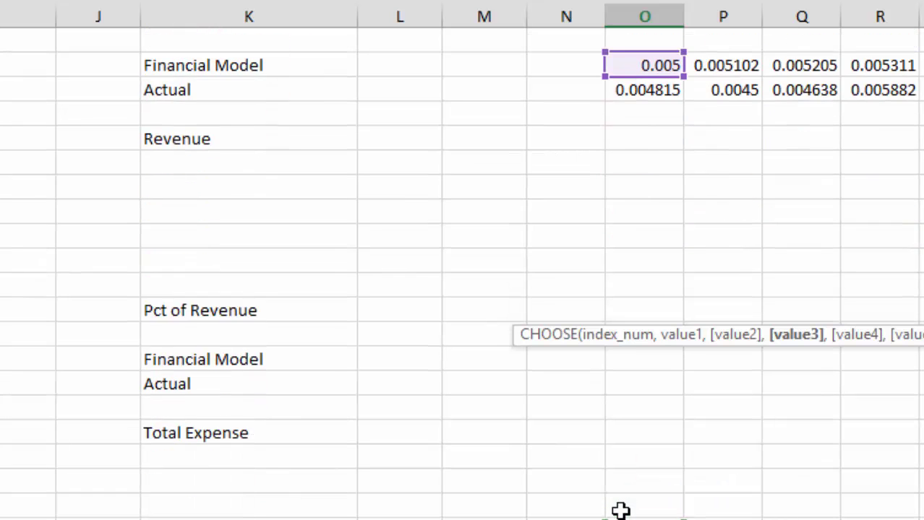
pyautogui.press('Up')
pyautogui.press('Up')
pyautogui.press('Up')
pyautogui.press('Up')
pyautogui.press('Up')
pyautogui.press('Up')
pyautogui.press('Up')
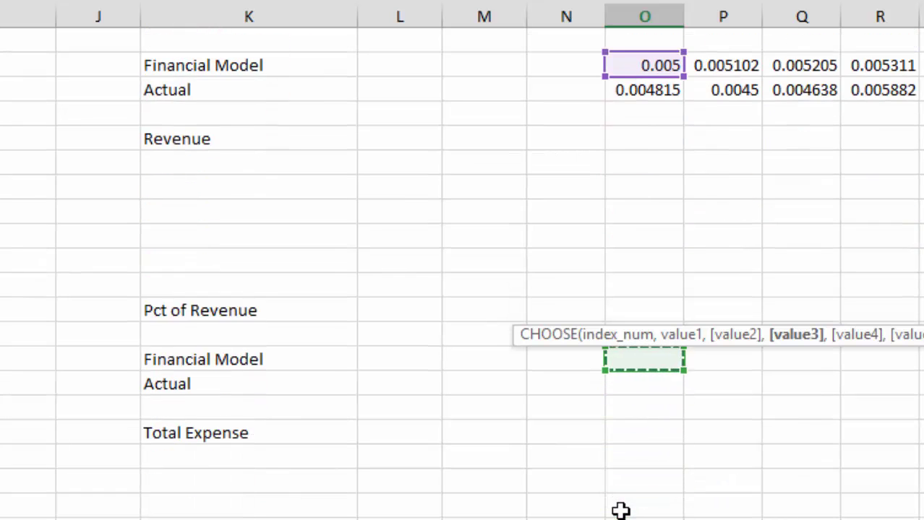
pyautogui.write(',')
pyautogui.click(621, 511)
pyautogui.scroll(-3, 621, 510)
pyautogui.click(620, 510)
pyautogui.press('Up')
pyautogui.press('Up')
pyautogui.press('Up')
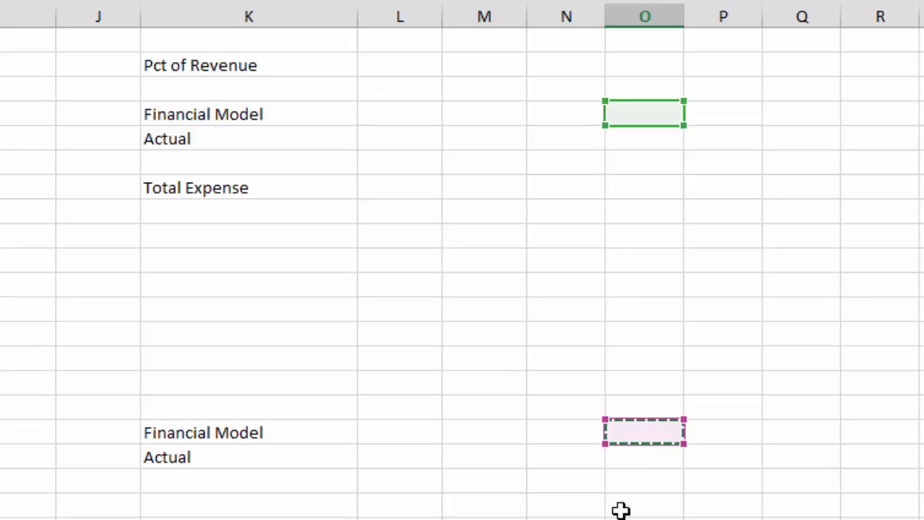
pyautogui.press('Return')
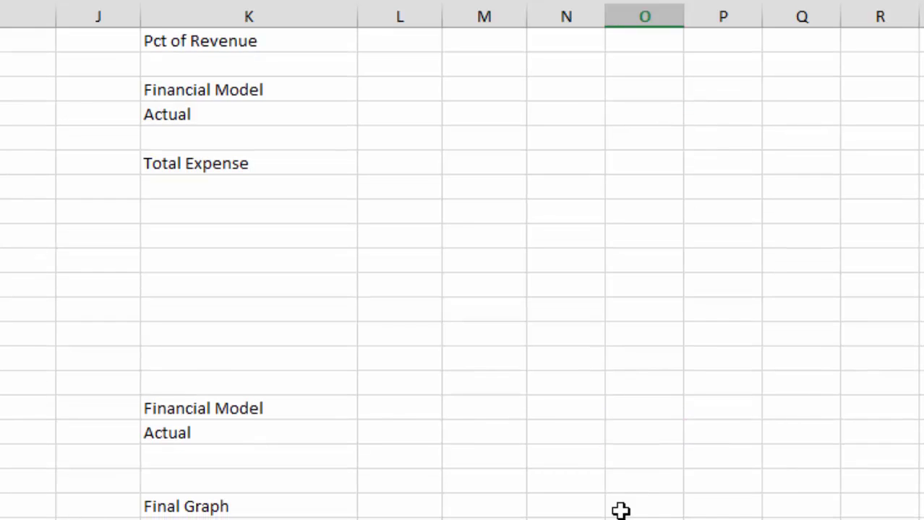
pyautogui.press('pageup')
pyautogui.press('pageup')
pyautogui.press('Right')
pyautogui.press('Right')
pyautogui.press('Right')
pyautogui.press('Right')
pyautogui.press('Right')
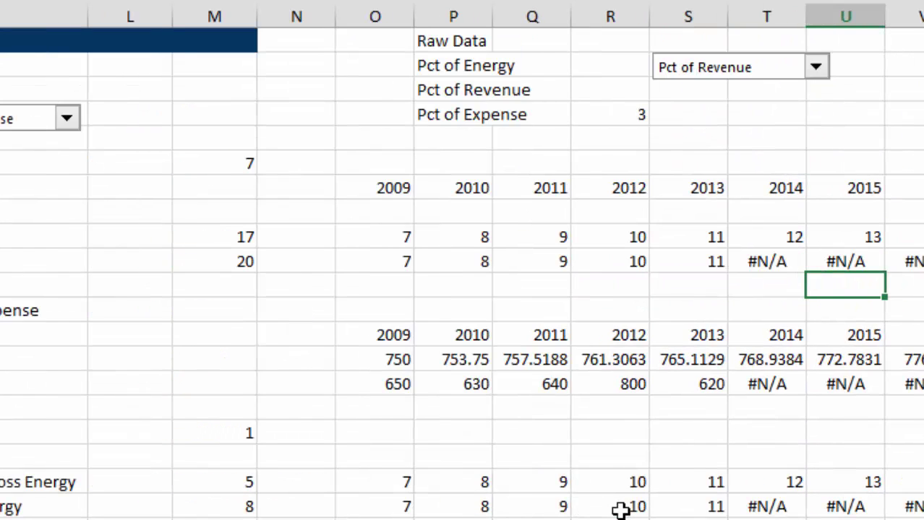
# - Switch the data-type selector to Raw Data
pyautogui.click(817, 67)
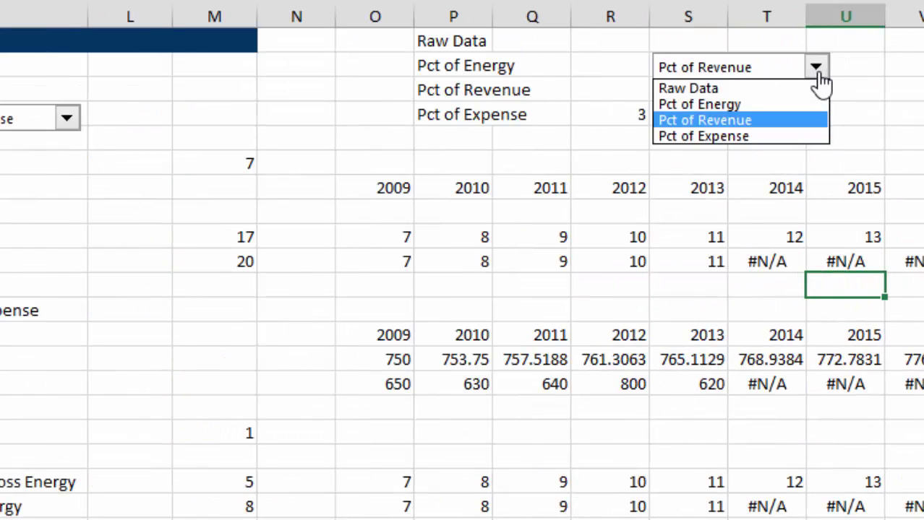
pyautogui.press('Up')
pyautogui.press('Up')
pyautogui.press('Return')
# - Fill the 2009 Final Graph formulas across through the 2020 column
pyautogui.press('Left')
pyautogui.press('Left')
pyautogui.press('Left')
pyautogui.press('Left')
pyautogui.press('Left')
pyautogui.press('pagedown')
pyautogui.press('pagedown')
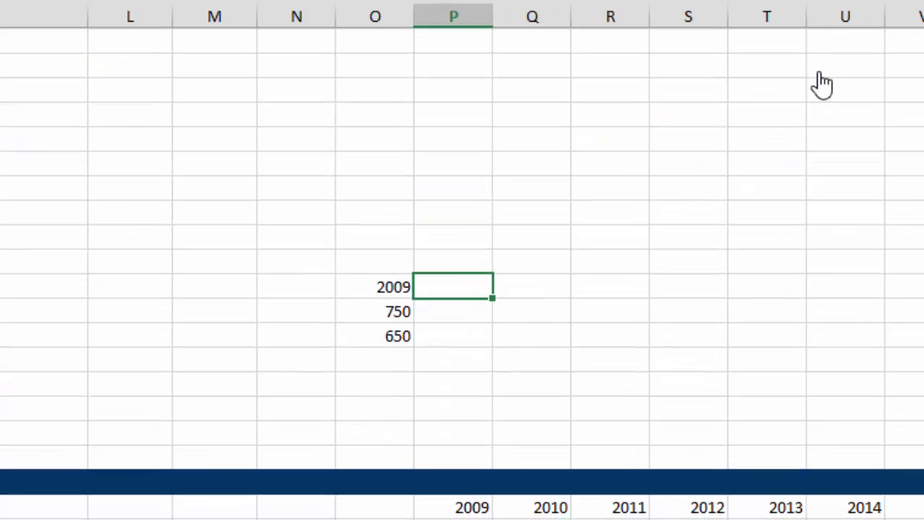
pyautogui.press('Left')
pyautogui.hotkey('shift', 'Down')
pyautogui.hotkey('shift', 'Down')
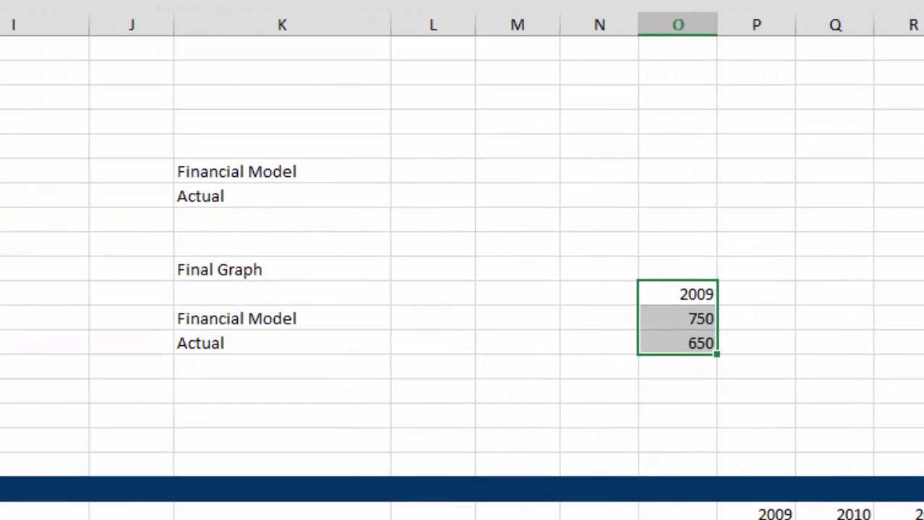
pyautogui.hotkey('shift', 'Up')
pyautogui.hotkey('shift', 'Up')
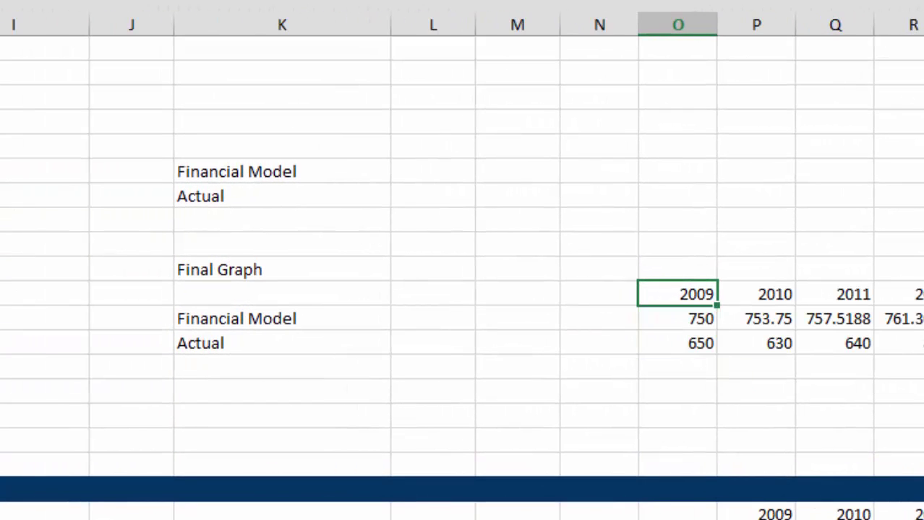
pyautogui.press('Right')
pyautogui.hscroll(5, 463, 289)
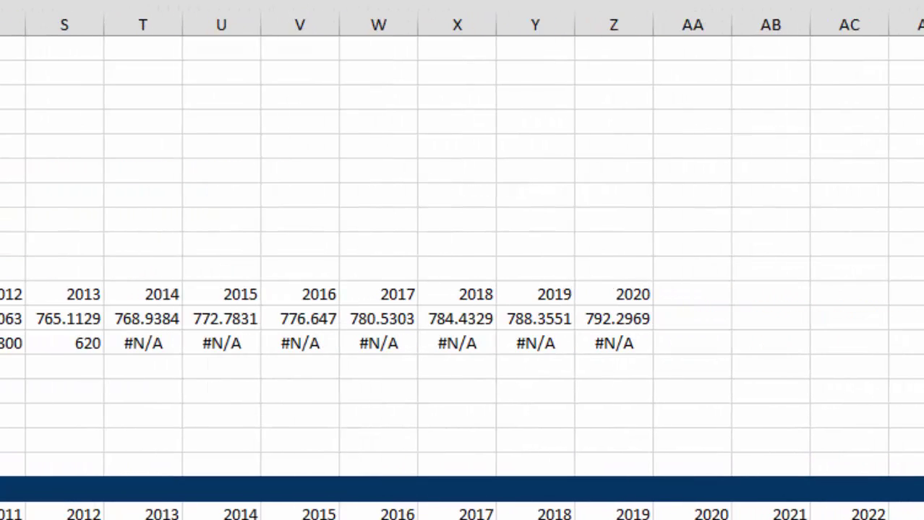
pyautogui.hotkey('ctrl', 'Left')
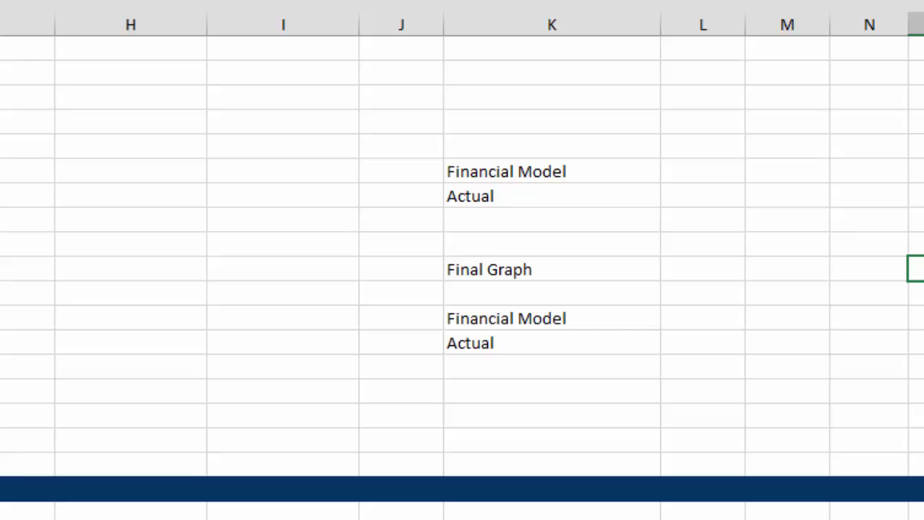
pyautogui.press('Up')
pyautogui.press('Up')
pyautogui.press('Up')
pyautogui.press('Up')
pyautogui.press('Up')
pyautogui.press('Up')
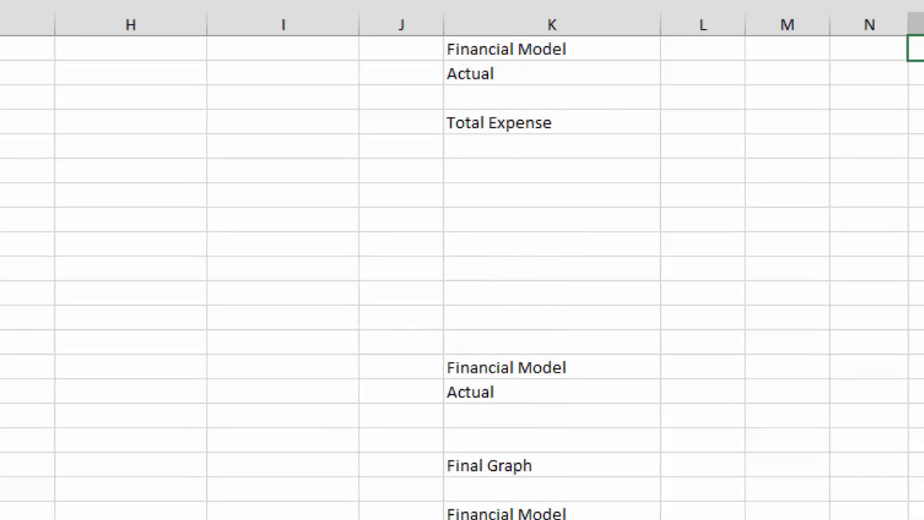
pyautogui.press('Up')
pyautogui.press('Up')
pyautogui.press('Up')
pyautogui.press('Up')
pyautogui.press('Up')
pyautogui.press('Up')
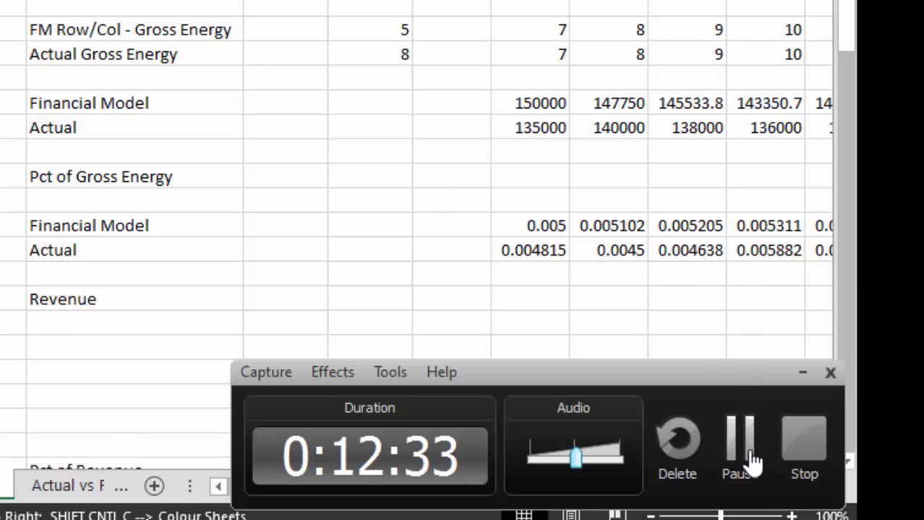
pyautogui.click(748, 454)
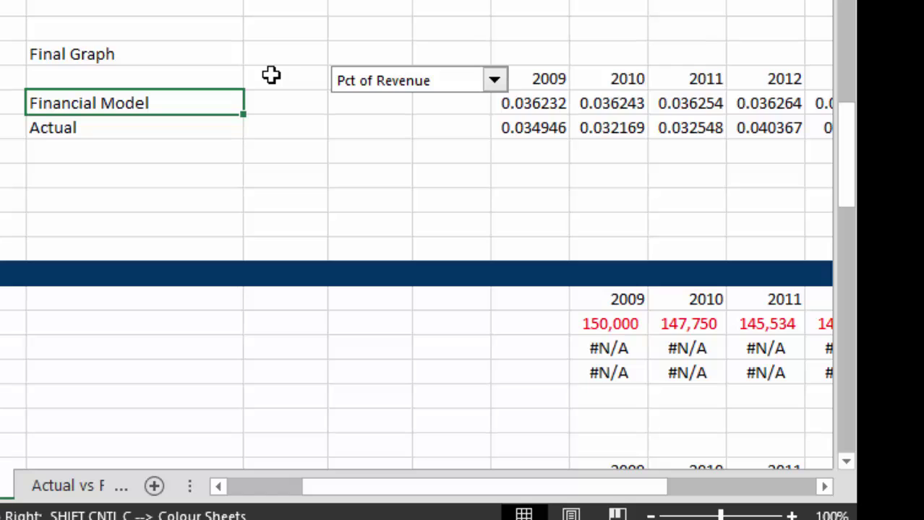
pyautogui.press('Right')
pyautogui.press('Right')
pyautogui.press('Right')
pyautogui.press('Right')
pyautogui.press('Right')
pyautogui.press('Right')
pyautogui.press('Right')
pyautogui.press('Right')
pyautogui.press('Left')
pyautogui.press('Left')
pyautogui.press('Left')
pyautogui.press('Left')
pyautogui.press('Up')
pyautogui.press('Up')
pyautogui.press('Up')
pyautogui.scroll(4, 271, 75)
pyautogui.scroll(3, 270, 75)
pyautogui.scroll(2, 270, 75)
pyautogui.scroll(1, 270, 74)
pyautogui.press('Down')
pyautogui.press('Down')
pyautogui.press('Down')
pyautogui.press('Left')
pyautogui.press('Left')
pyautogui.press('Up')
pyautogui.press('Up')
pyautogui.press('Up')
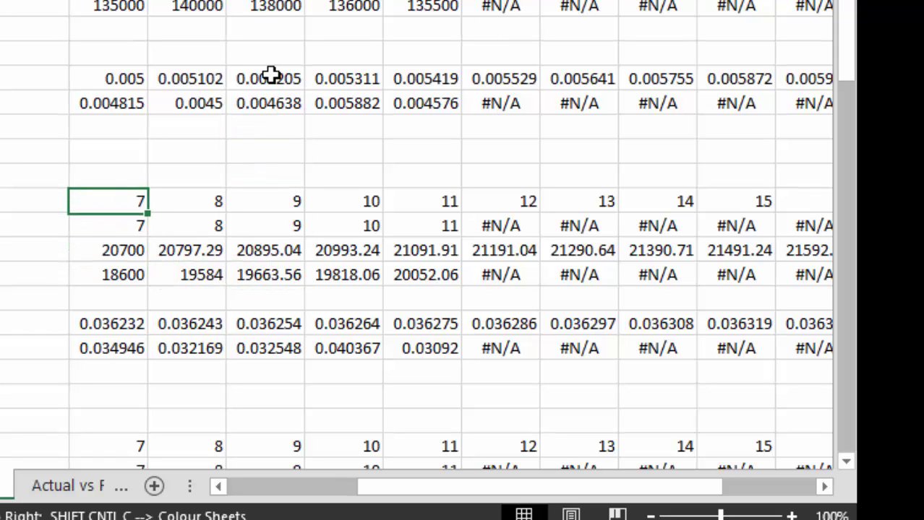
pyautogui.press('Down')
pyautogui.press('Up')
pyautogui.press('Down')
pyautogui.press('Up')
pyautogui.press('F2')
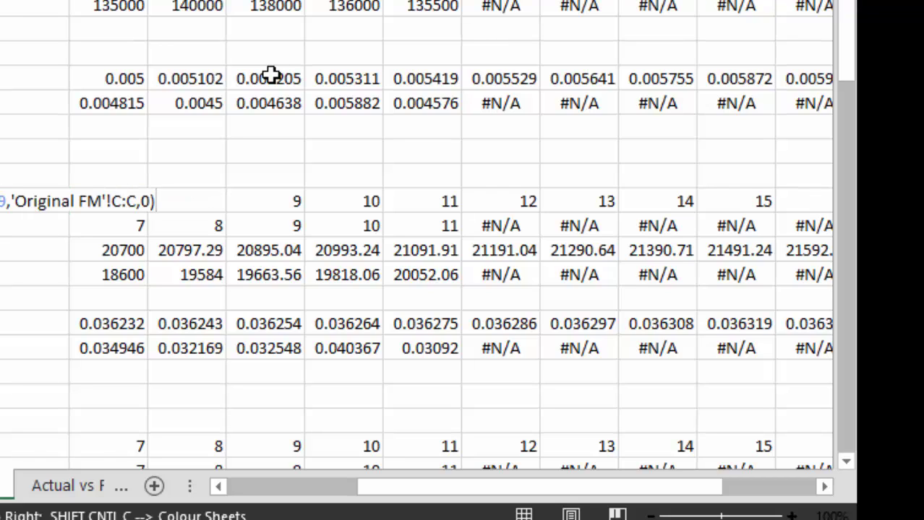
pyautogui.press('Return')
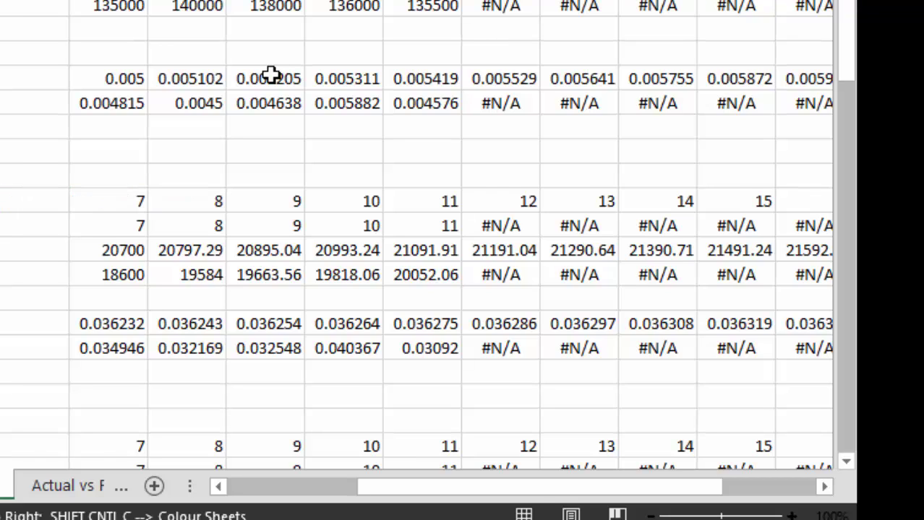
pyautogui.press('F2')
pyautogui.press('Return')
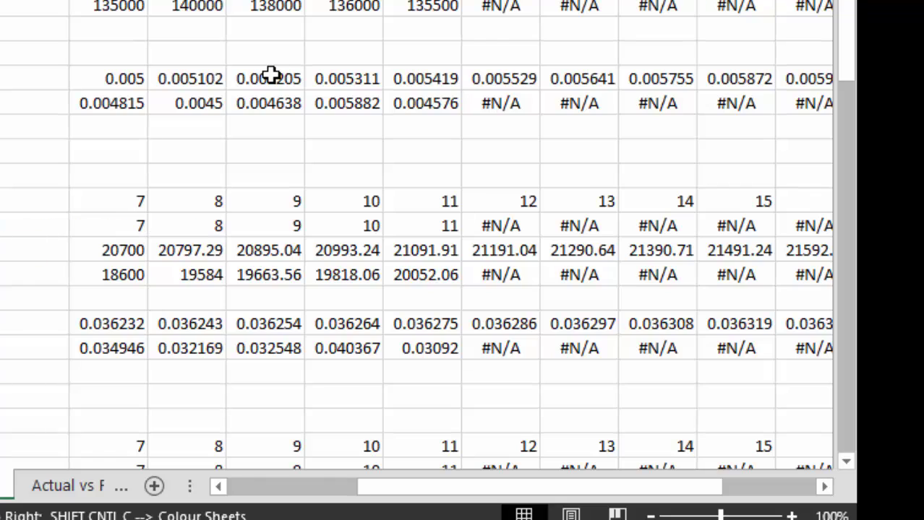
pyautogui.press('F2')
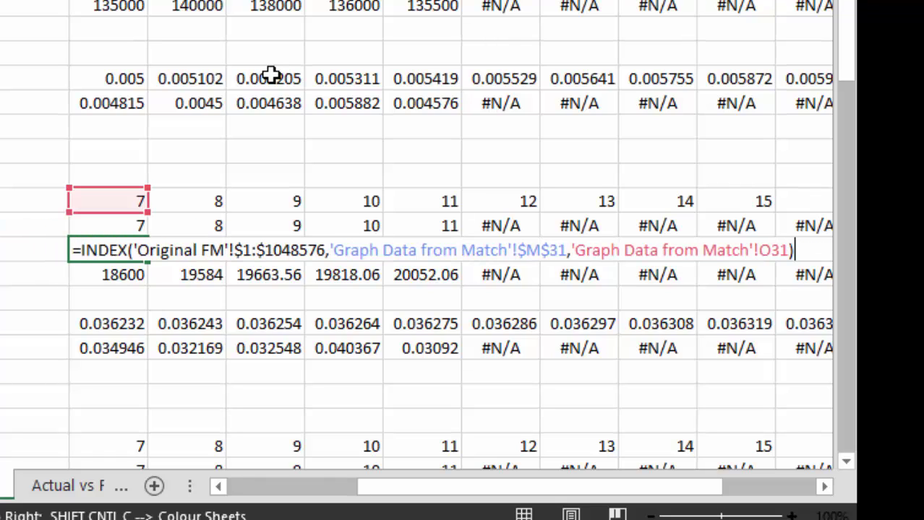
pyautogui.press('Return')
pyautogui.press('F2')
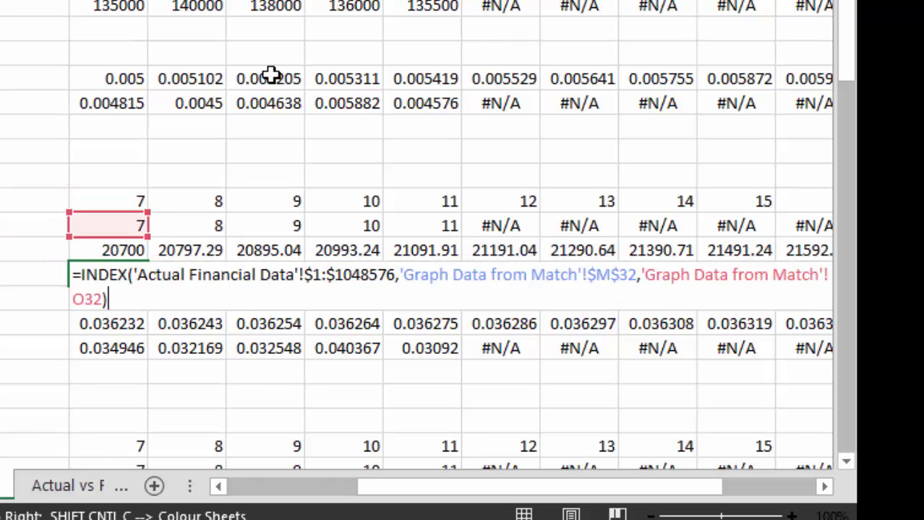
pyautogui.press('Return')
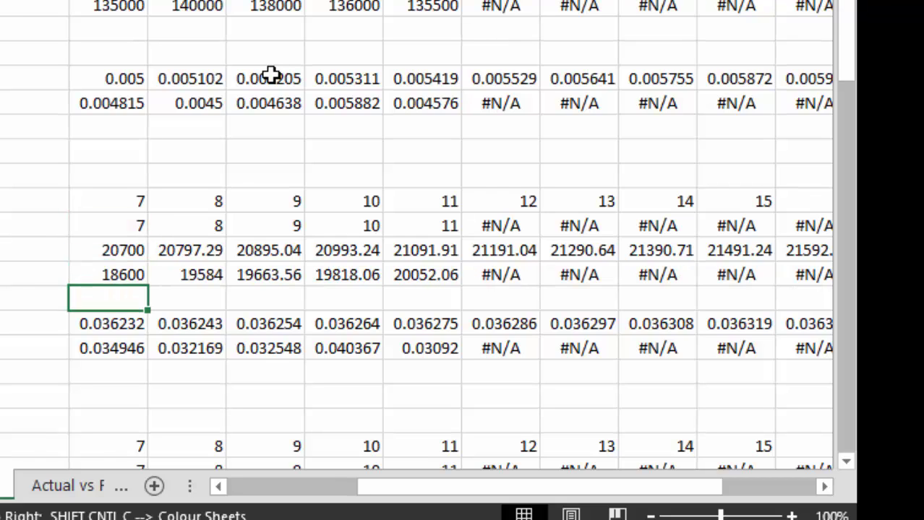
pyautogui.press('Down')
pyautogui.press('F2')
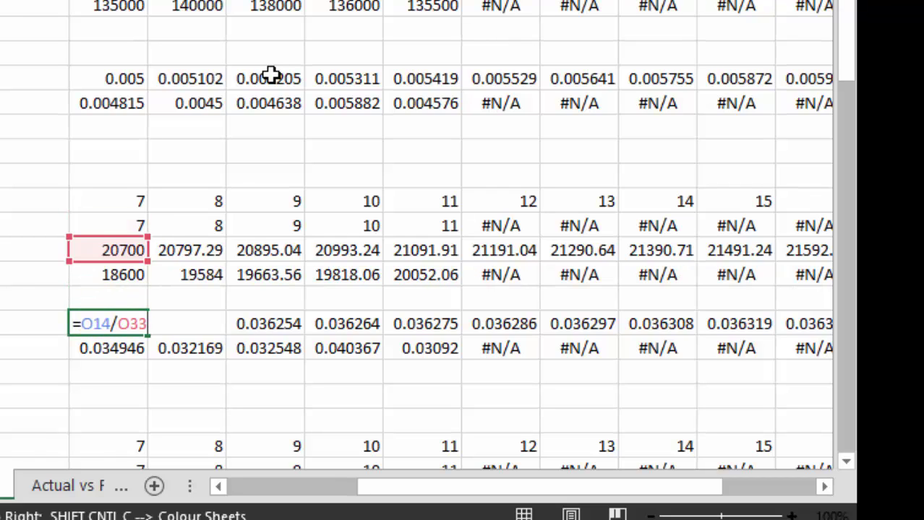
pyautogui.press('Escape')
pyautogui.press('Up')
pyautogui.hotkey('ctrl', 'Up')
pyautogui.hotkey('ctrl', 'Up')
pyautogui.hotkey('ctrl', 'Up')
pyautogui.press('Down')
pyautogui.press('Down')
pyautogui.press('Down')
pyautogui.press('Down')
pyautogui.press('Down')
pyautogui.press('Down')
pyautogui.press('Down')
pyautogui.press('Down')
pyautogui.press('Down')
pyautogui.press('Down')
pyautogui.press('Down')
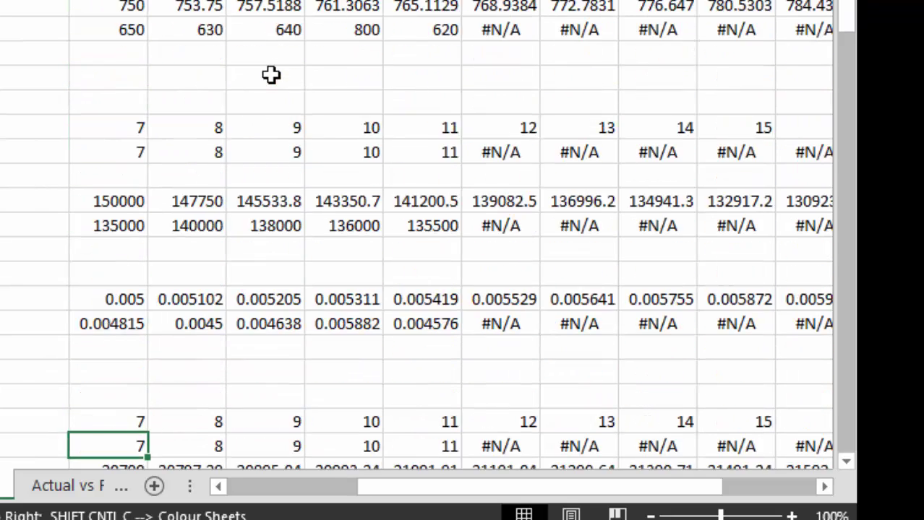
pyautogui.press('Down')
pyautogui.press('Down')
pyautogui.press('Down')
pyautogui.press('Up')
pyautogui.press('Up')
pyautogui.press('Up')
pyautogui.press('Up')
pyautogui.press('Down')
pyautogui.press('F2')
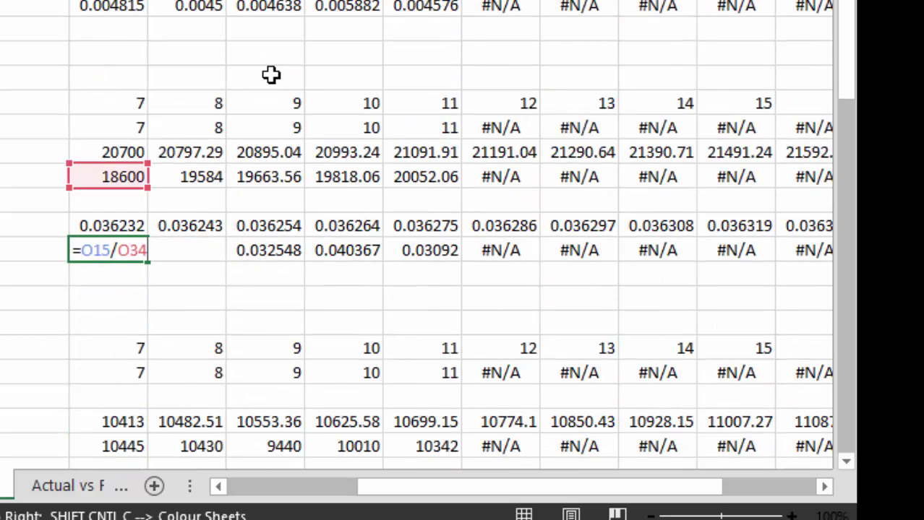
pyautogui.press('Return')
pyautogui.press('Down')
pyautogui.press('Down')
pyautogui.press('Down')
pyautogui.press('Down')
pyautogui.press('Down')
pyautogui.press('Down')
pyautogui.press('Down')
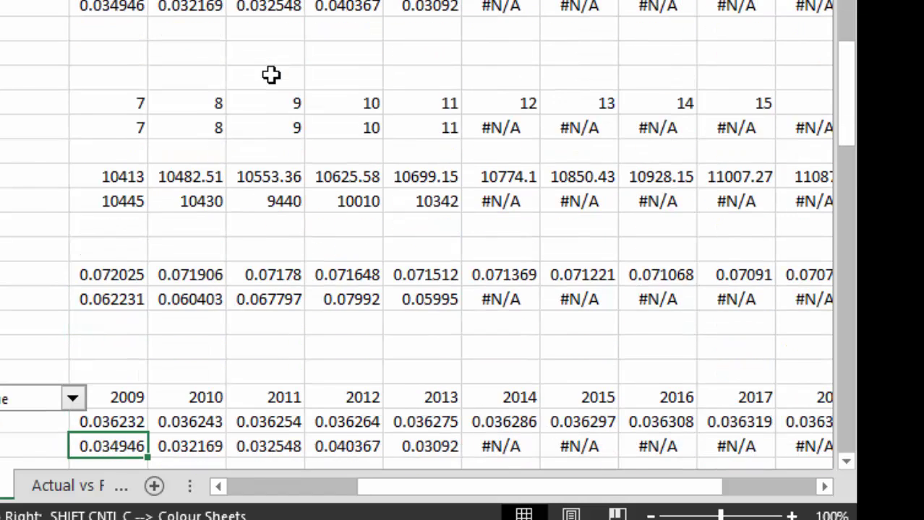
pyautogui.press('Up')
pyautogui.press('Up')
pyautogui.press('Up')
pyautogui.press('Up')
pyautogui.press('Up')
pyautogui.press('Up')
pyautogui.press('Up')
pyautogui.press('Down')
pyautogui.press('Down')
pyautogui.press('Down')
pyautogui.press('Down')
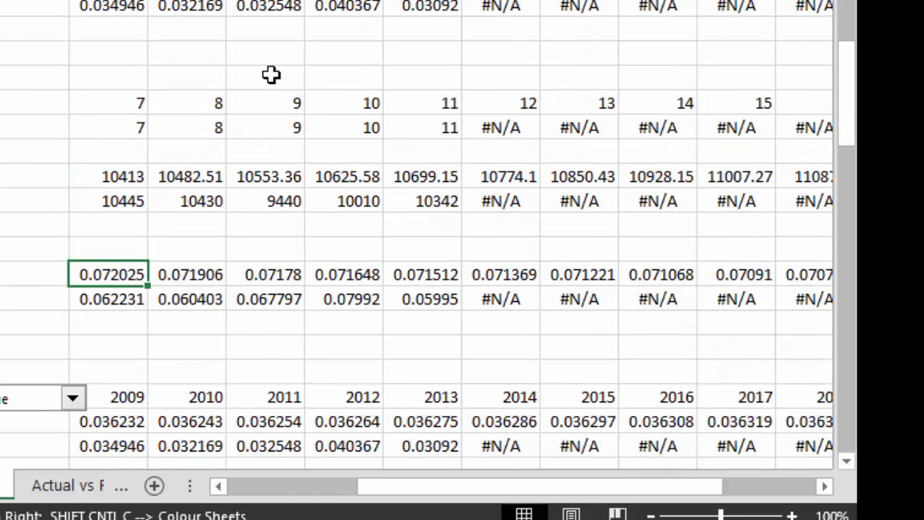
pyautogui.press('F2')
pyautogui.press('Escape')
pyautogui.press('Down')
pyautogui.press('Up')
pyautogui.press('Up')
pyautogui.press('Up')
pyautogui.press('Up')
pyautogui.press('Up')
pyautogui.press('Up')
pyautogui.press('Up')
pyautogui.press('Left')
pyautogui.press('Left')
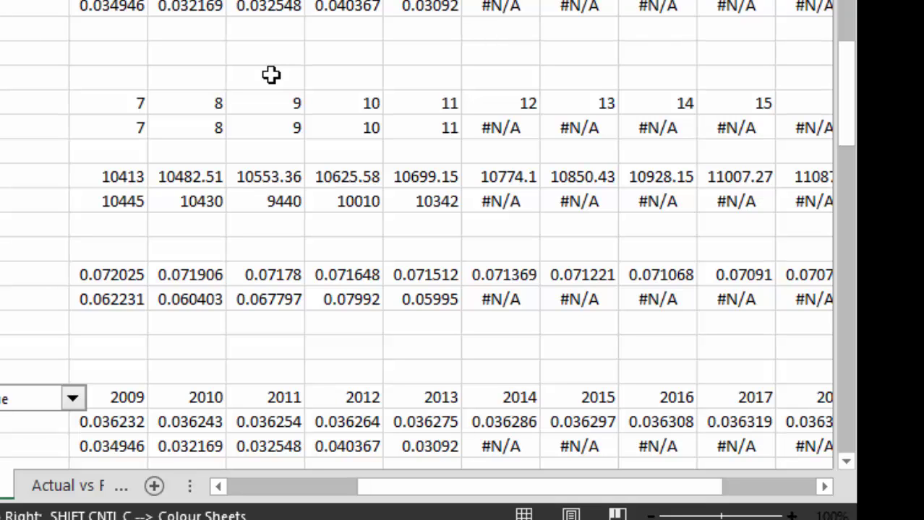
# - Inspect the Financial Model and Actual Total Expense MATCH formulas without changing them
pyautogui.scroll(-5, 270, 75)
pyautogui.hscroll(-3, 270, 75)
pyautogui.scroll(3, 270, 74)
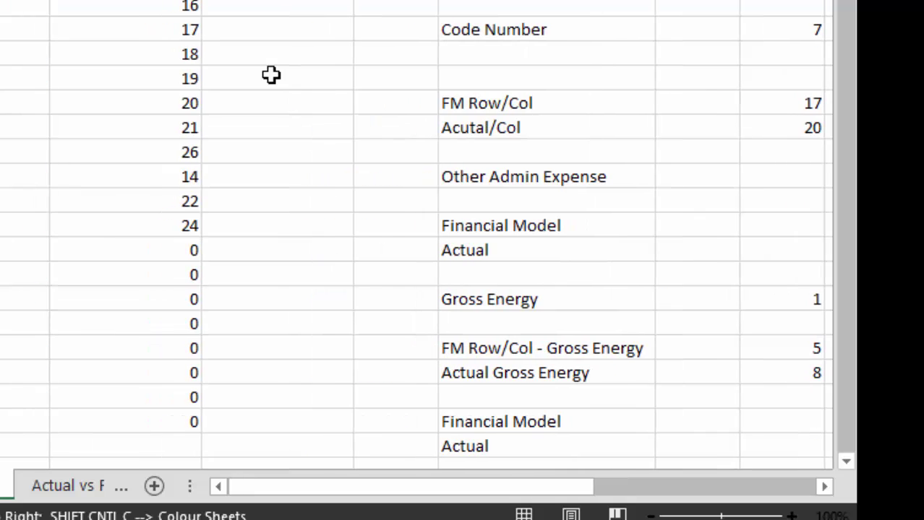
pyautogui.scroll(-6, 270, 74)
pyautogui.press('Right')
pyautogui.press('Right')
pyautogui.press('Right')
pyautogui.press('Down')
pyautogui.press('Down')
pyautogui.press('Down')
pyautogui.press('Up')
pyautogui.press('Up')
pyautogui.press('Up')
pyautogui.press('Left')
pyautogui.press('F2')
pyautogui.press('Return')
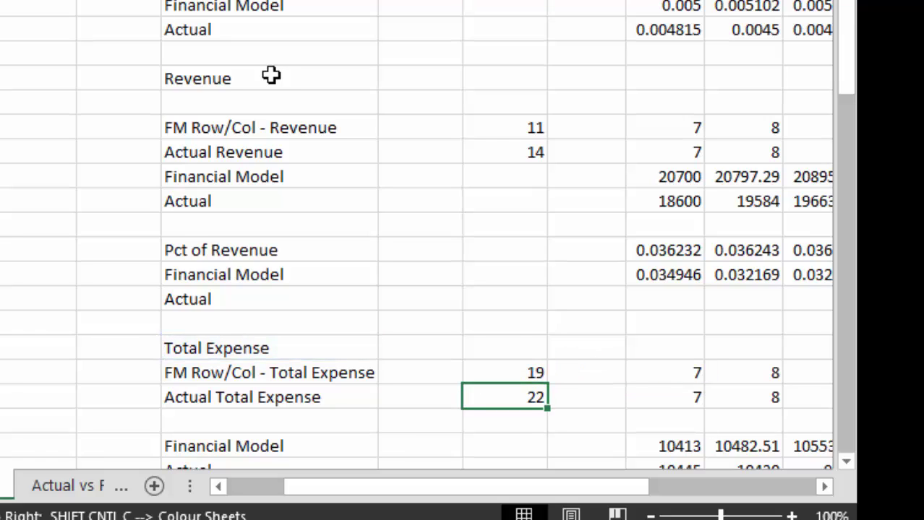
pyautogui.press('F2')
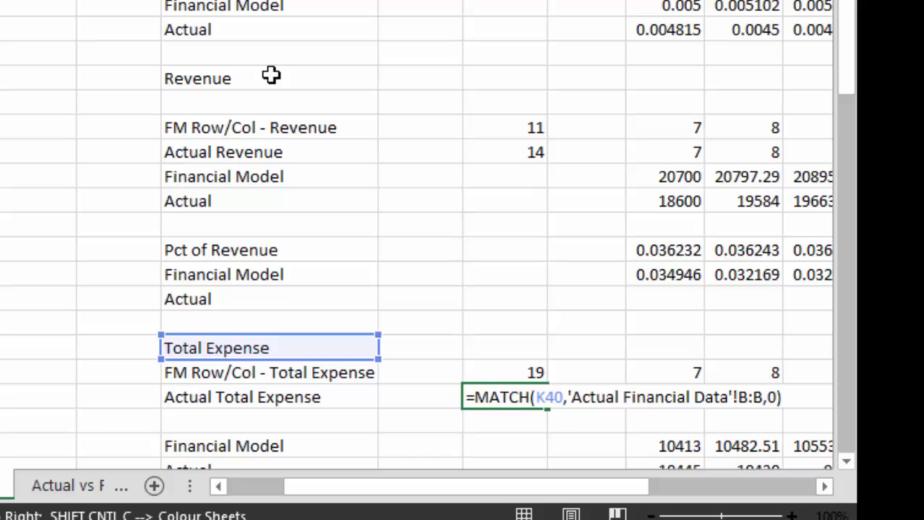
pyautogui.press('Return')
# - Inspect the Financial Model Total Expense INDEX formula, leaving it unchanged
pyautogui.press('Right')
# - Check the Financial Model Pct of Expense formula, leaving it unchanged
pyautogui.press('Right')
pyautogui.press('Right')
pyautogui.press('Down')
pyautogui.press('Down')
pyautogui.press('Down')
pyautogui.press('Up')
pyautogui.press('Left')
pyautogui.press('Up')
pyautogui.press('F2')
pyautogui.press('Return')
pyautogui.press('Down')
pyautogui.press('Down')
pyautogui.press('Down')
pyautogui.press('Down')
pyautogui.press('Down')
pyautogui.press('Down')
pyautogui.press('Up')
pyautogui.press('Up')
pyautogui.press('Up')
pyautogui.press('F2')
pyautogui.press('Return')
pyautogui.press('Down')
pyautogui.press('Right')
pyautogui.press('Right')
pyautogui.press('Right')
pyautogui.press('Right')
pyautogui.press('Right')
pyautogui.press('Down')
pyautogui.press('Down')
pyautogui.press('Down')
pyautogui.press('Down')
pyautogui.press('Down')
pyautogui.press('Down')
pyautogui.press('Down')
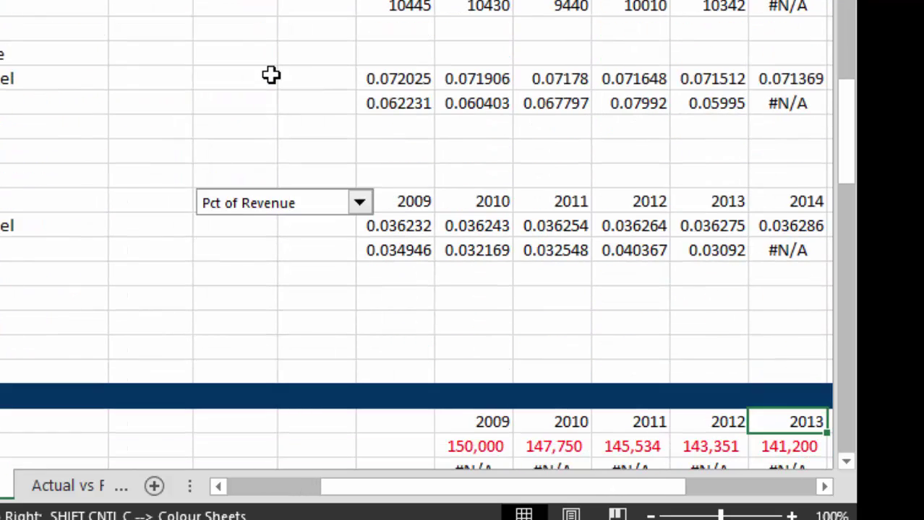
# - Inspect the 2009 Final Graph CHOOSE formula without editing it
pyautogui.press('Up')
pyautogui.press('Up')
pyautogui.press('Up')
pyautogui.press('Left')
pyautogui.press('Left')
pyautogui.press('Left')
pyautogui.press('Left')
pyautogui.press('Left')
pyautogui.press('F2')
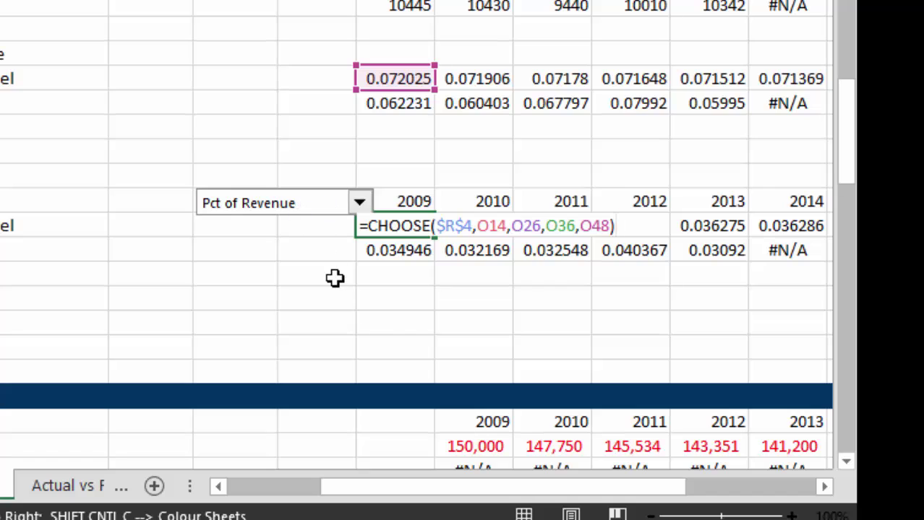
pyautogui.hotkey('ctrl', 'Return')
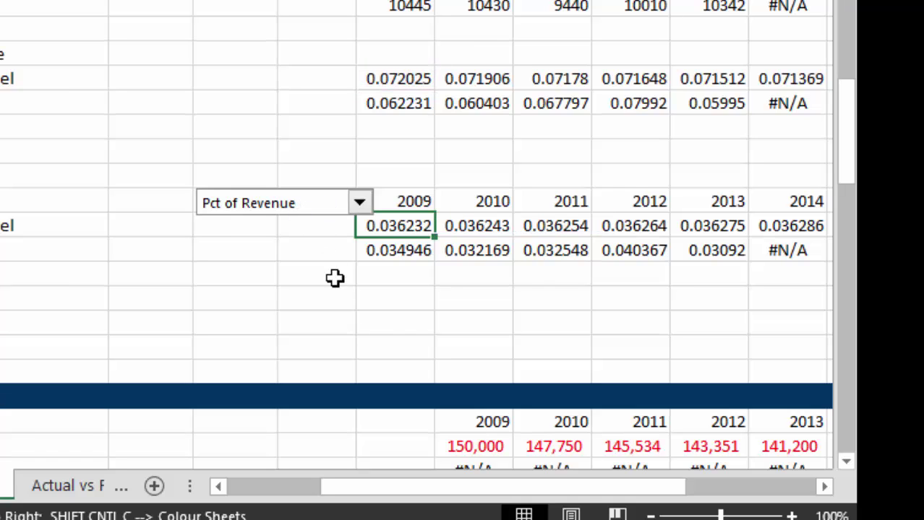
# - Point the Actual vs FM chart's data range at the Final Graph block
pyautogui.hotkey('ctrl', 'pagedown')
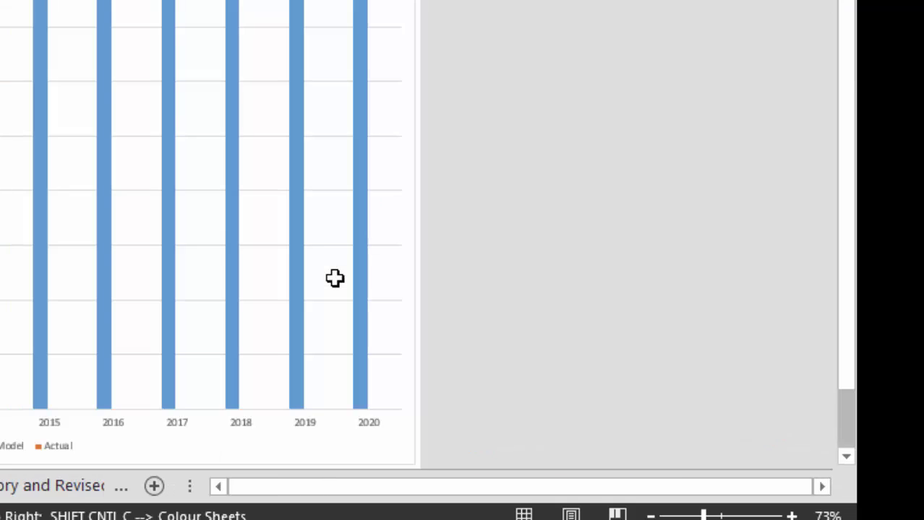
pyautogui.rightClick(191, 2)
pyautogui.press('Escape')
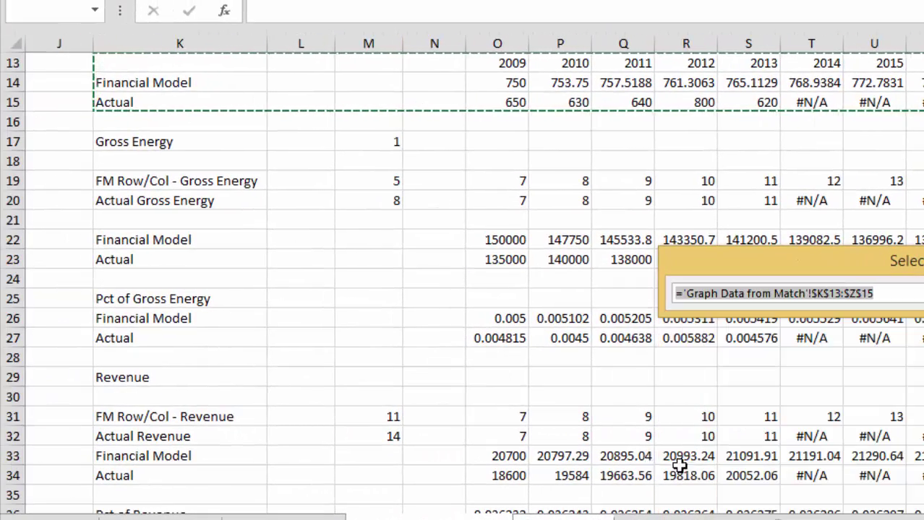
pyautogui.scroll(-8, 260, 415)
pyautogui.moveTo(164, 401)
pyautogui.mouseDown()
pyautogui.moveTo(505, 440)
pyautogui.moveTo(923, 437)
pyautogui.mouseUp()
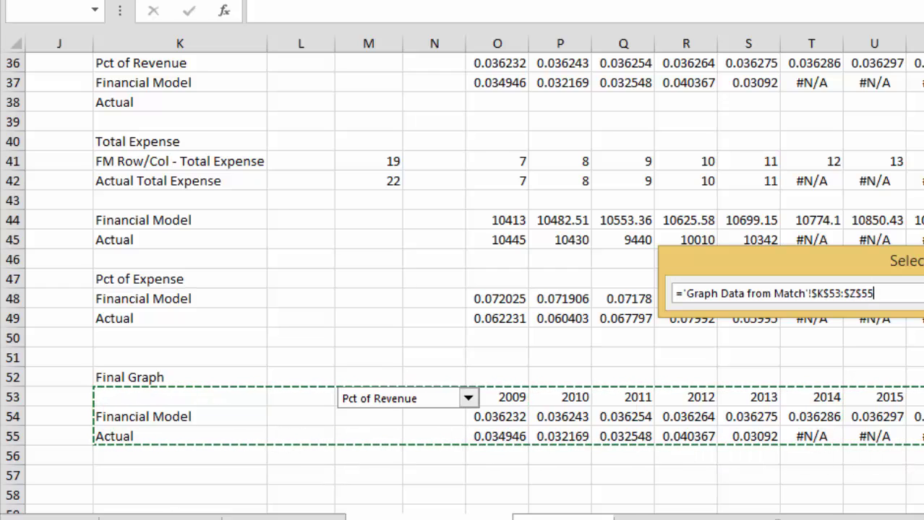
pyautogui.moveTo(923, 438); pyautogui.dragTo(923, 437)
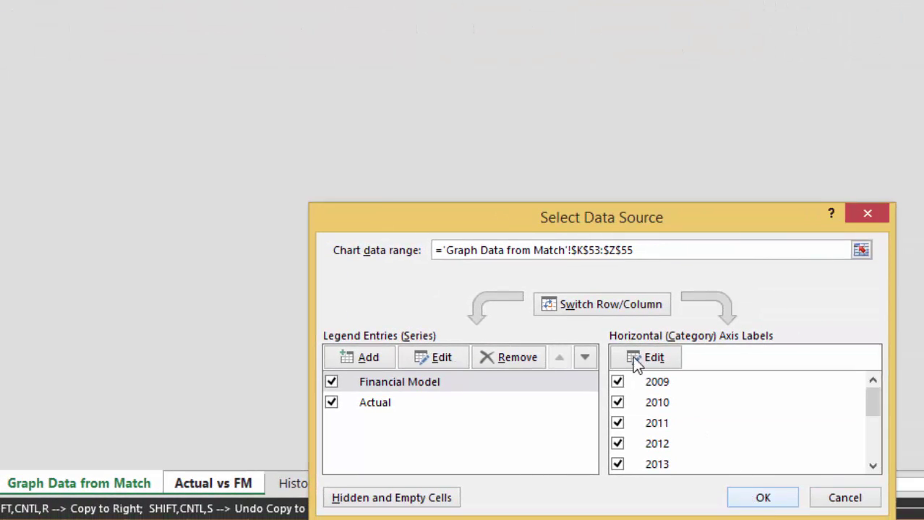
pyautogui.press('Return')
# - Copy the data-type combo box beside the Final Graph years
pyautogui.press('Escape')
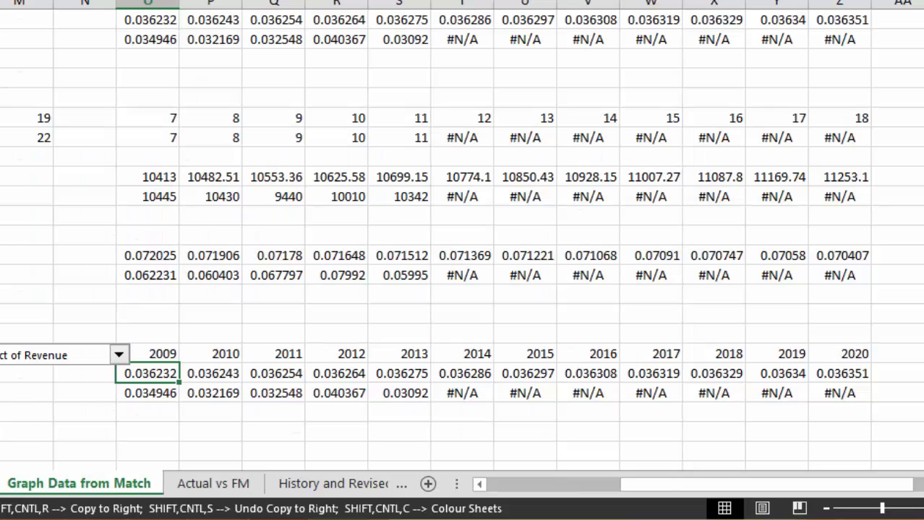
pyautogui.rightClick(25, 358)
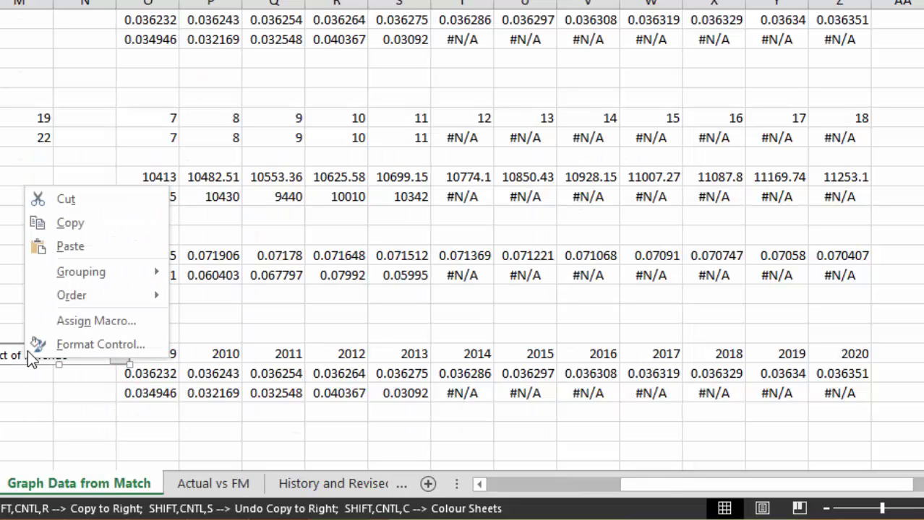
pyautogui.click(50, 230)
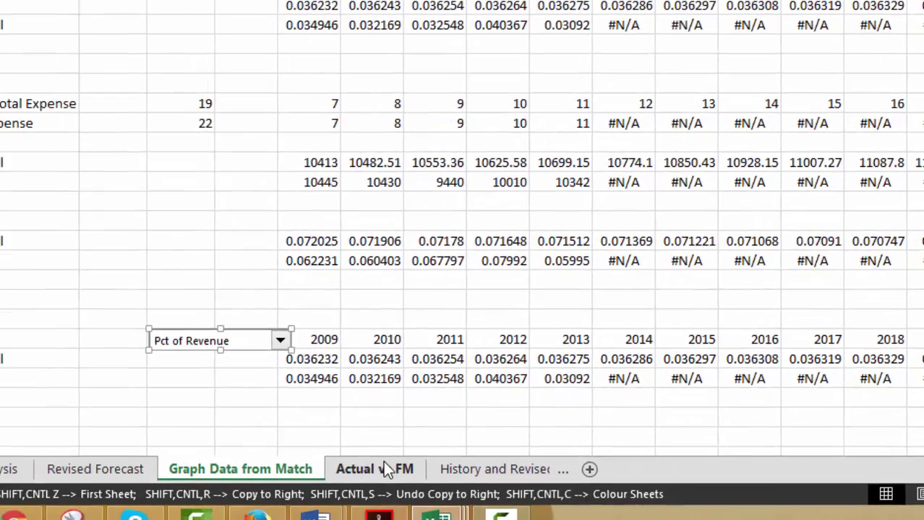
# - Paste the data-type combo box onto the Actual vs FM chart at its top-right
pyautogui.click(213, 484)
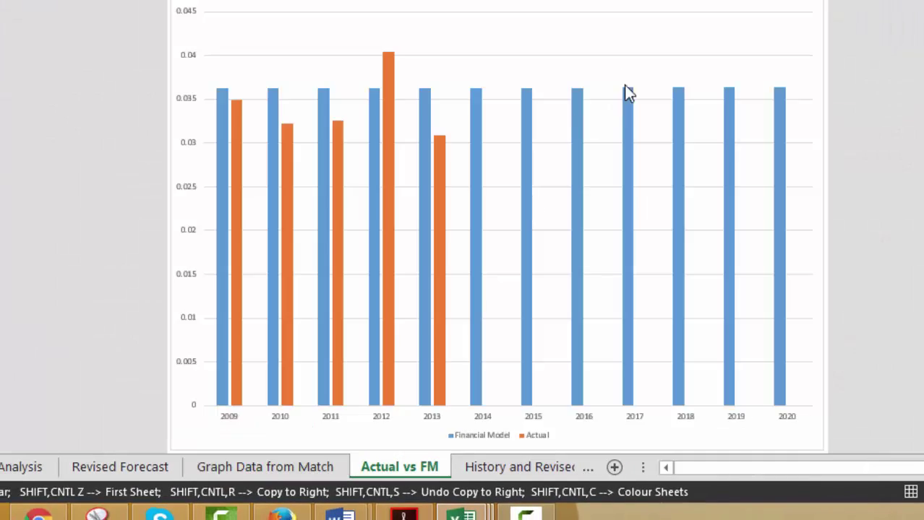
pyautogui.hotkey('ctrl', 'v')
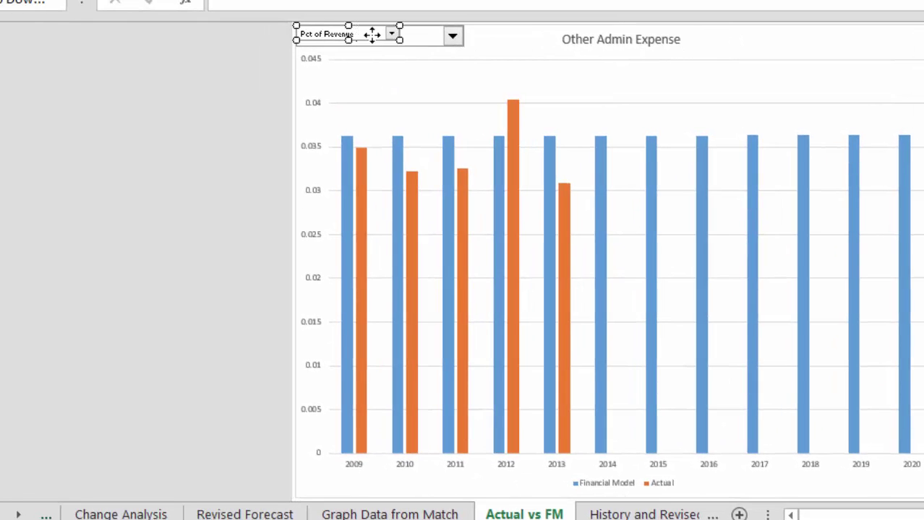
pyautogui.moveTo(389, 36); pyautogui.dragTo(873, 39)
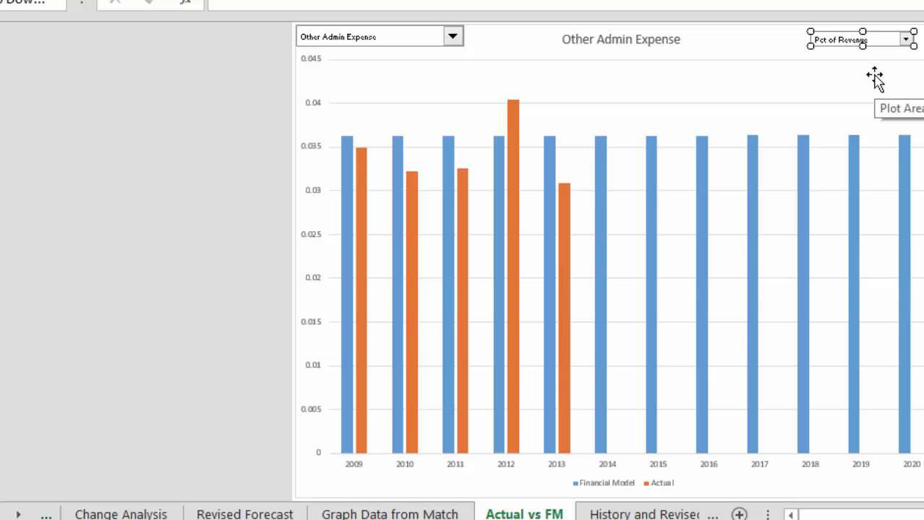
pyautogui.click(762, 77)
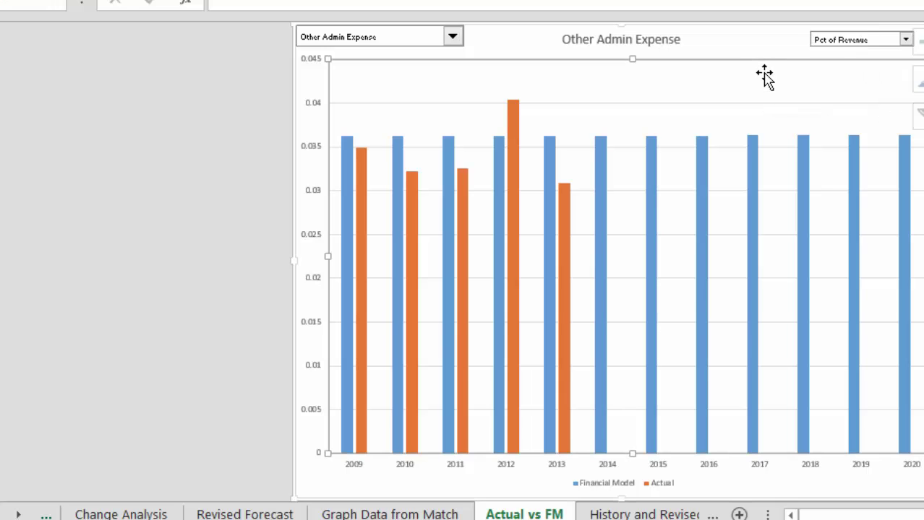
# - Test the combo box by switching the chart through Raw Data, Pct of Revenue and Pct of Expense
pyautogui.click(906, 39)
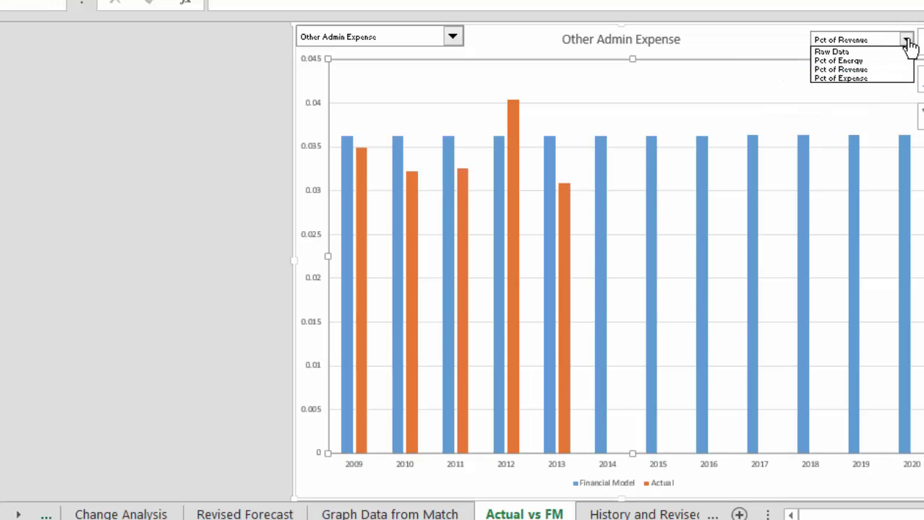
pyautogui.click(906, 40)
pyautogui.press('Up')
pyautogui.click(906, 41)
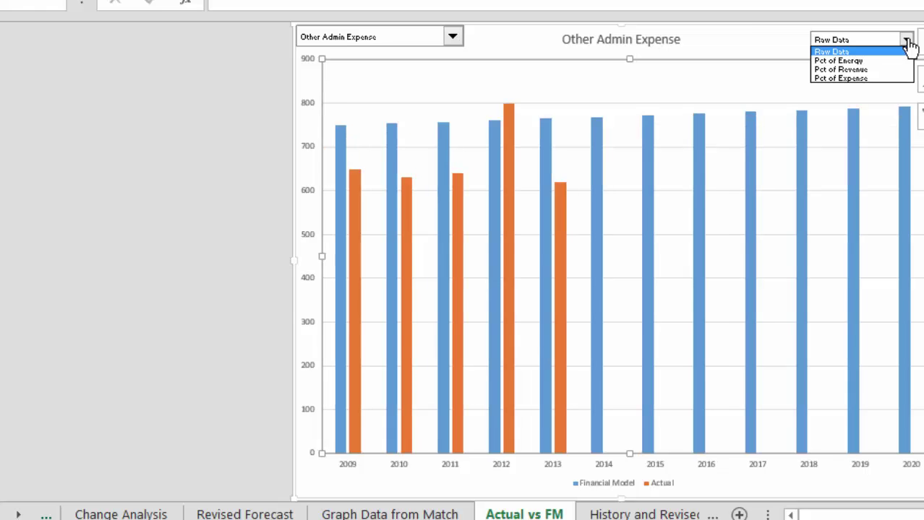
pyautogui.press('Down')
pyautogui.press('Down')
pyautogui.press('Return')
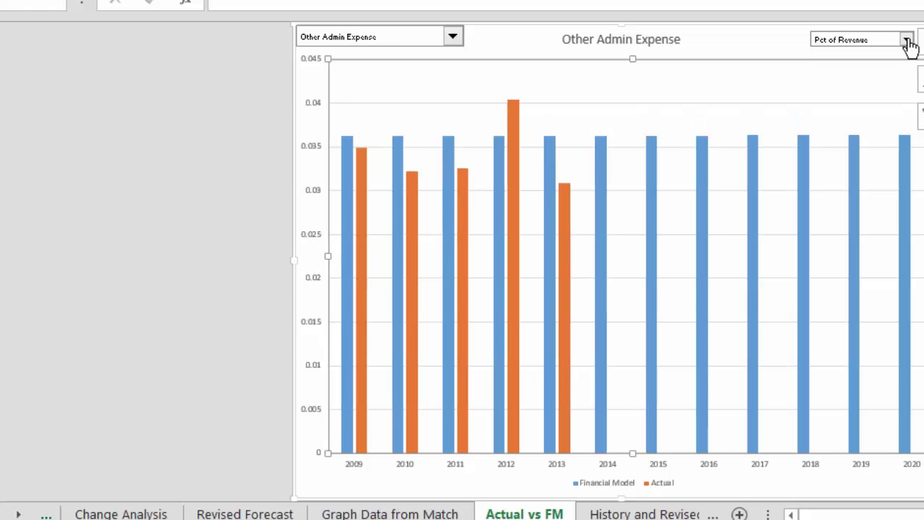
pyautogui.click(906, 41)
pyautogui.press('Down')
pyautogui.press('Return')
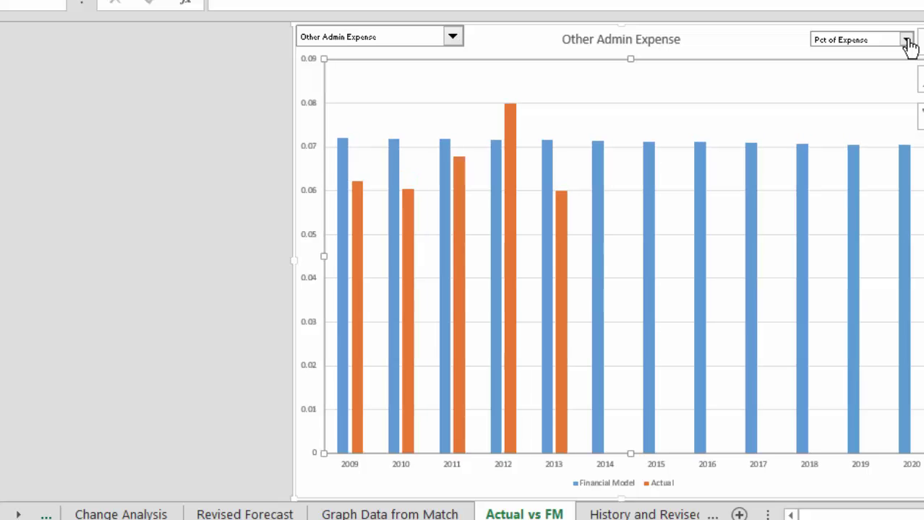
# - Switch the chart back to Raw Data, then settle on Pct of Energy
pyautogui.click(906, 40)
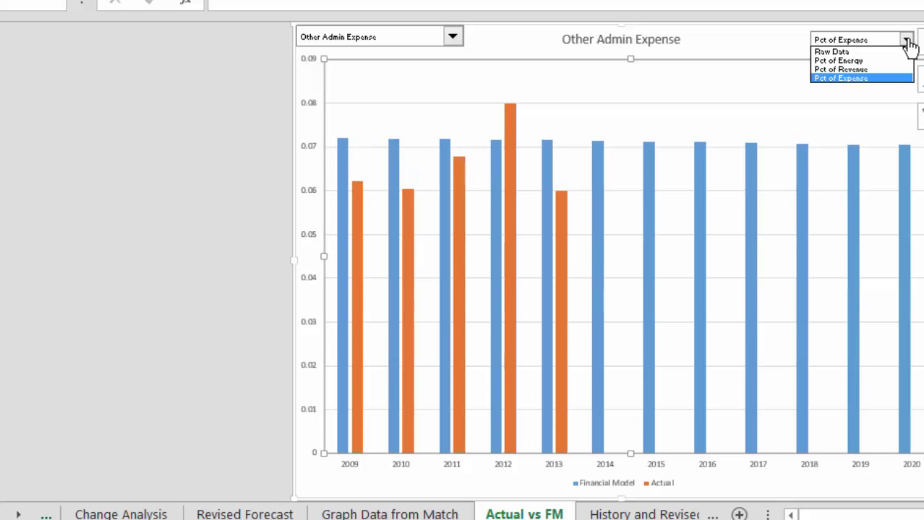
pyautogui.press('Up')
pyautogui.press('Up')
pyautogui.press('Up')
pyautogui.press('Return')
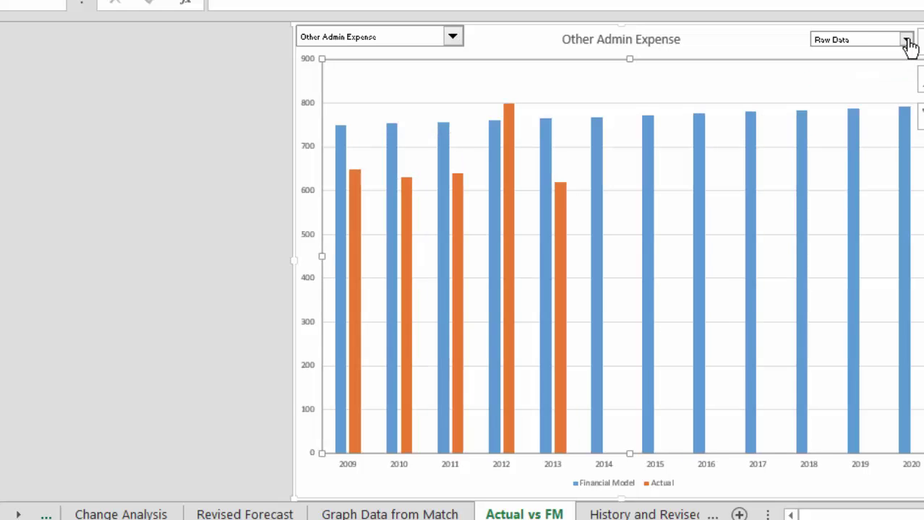
pyautogui.click(906, 40)
pyautogui.press('Down')
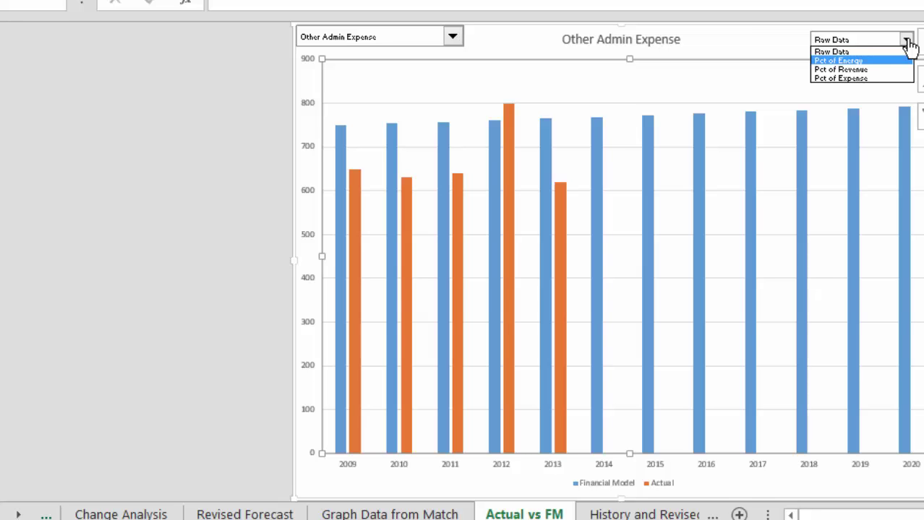
pyautogui.press('Return')
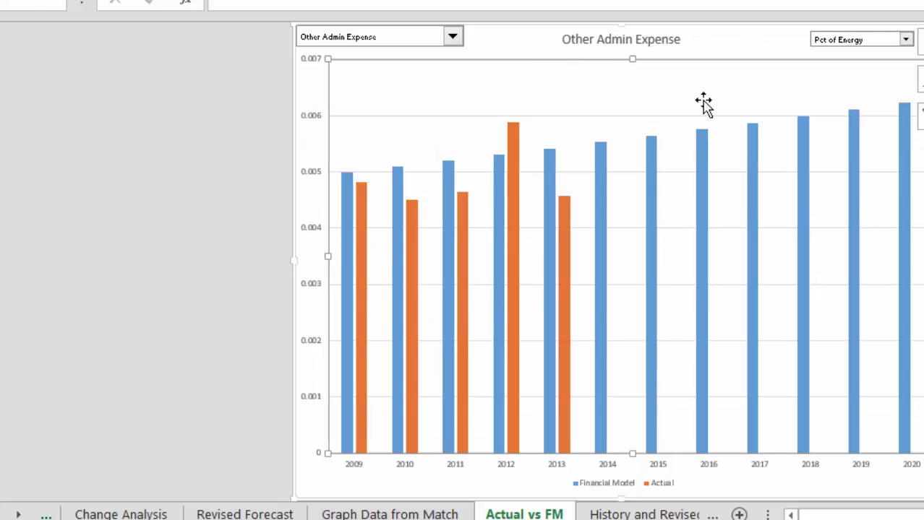
pyautogui.press('Escape')
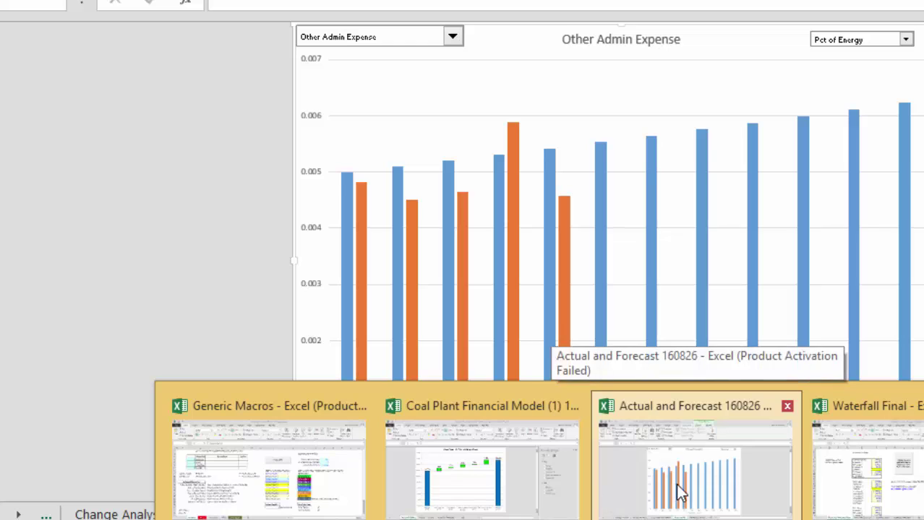
# - Below Final Graph, enter a column K formula referencing the Other Admin Expense name cell
pyautogui.click(650, 506)
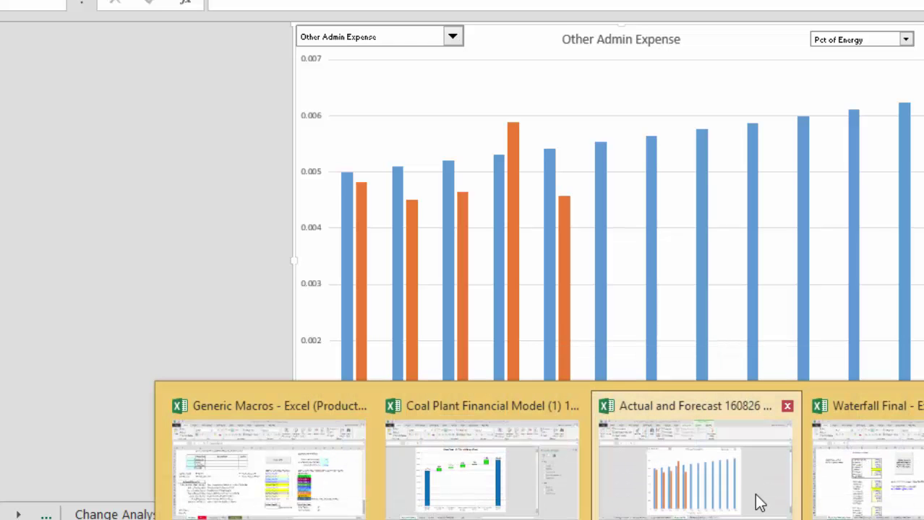
pyautogui.click(768, 498)
pyautogui.hotkey('ctrl', 'pageup')
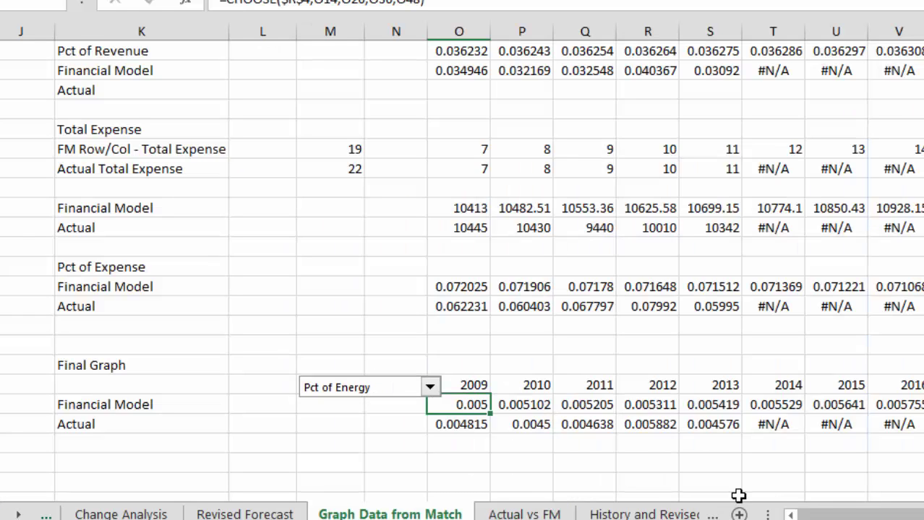
pyautogui.click(305, 439)
pyautogui.press('Down')
pyautogui.press('Left')
pyautogui.press('Left')
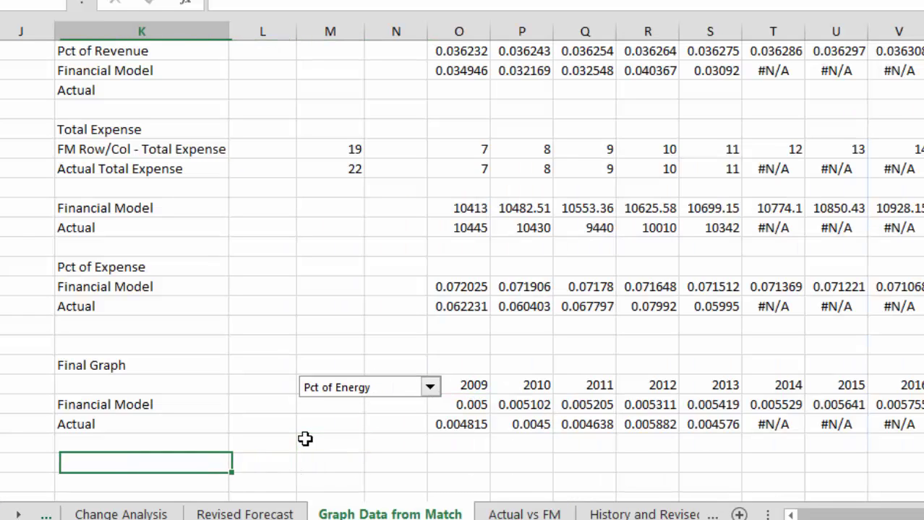
pyautogui.scroll(5, 305, 439)
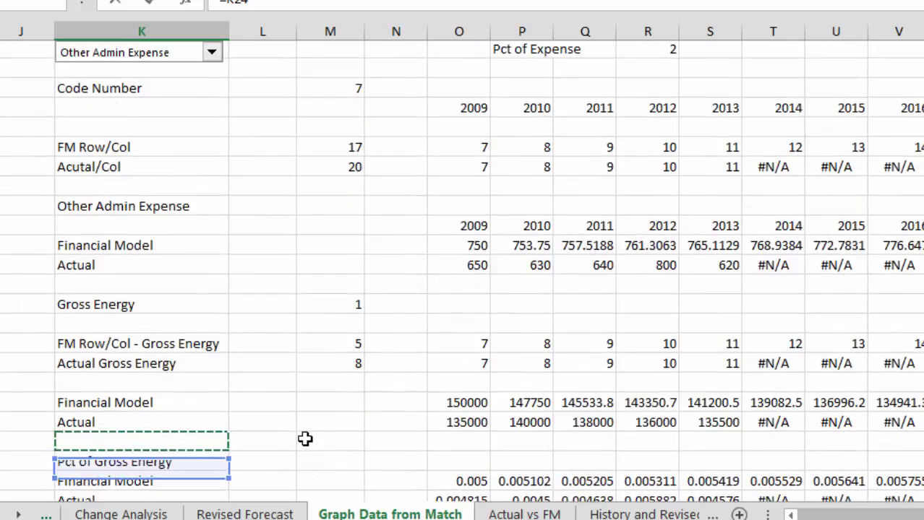
pyautogui.scroll(3, 305, 439)
pyautogui.press('Up')
pyautogui.press('Up')
pyautogui.press('Up')
pyautogui.hotkey('shift', 'Up')
pyautogui.press('Up')
pyautogui.press('Up')
pyautogui.press('Up')
pyautogui.press('Down')
pyautogui.press('Return')
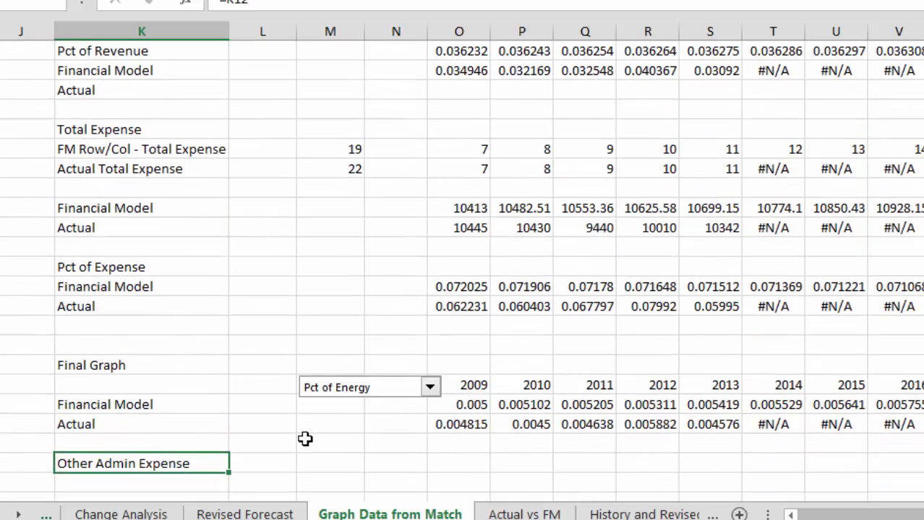
pyautogui.press('Up')
# - Beside it, enter =INDEX(P1:P4,R4) so it shows the chosen data type, Pct of Energy
pyautogui.press('Right')
pyautogui.press('Right')
pyautogui.write('ndex')
pyautogui.press('Tab')
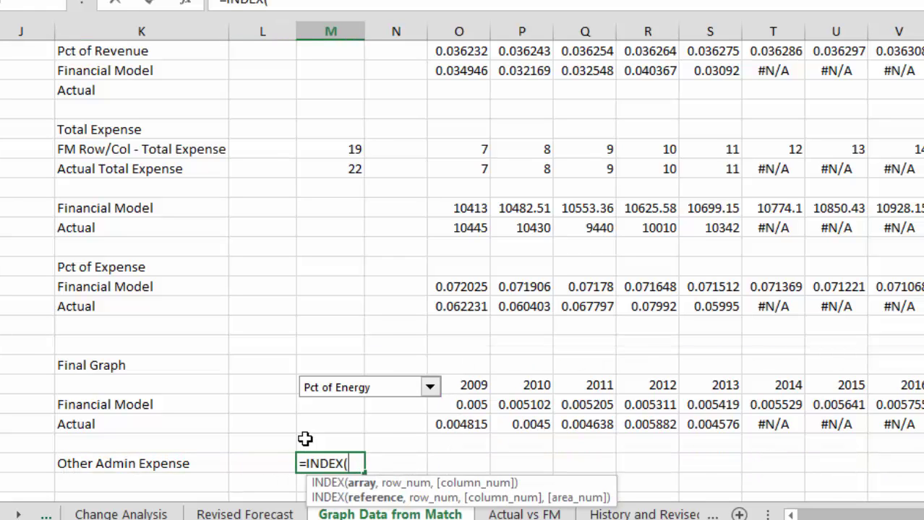
pyautogui.press('Up')
pyautogui.press('Up')
pyautogui.press('Up')
pyautogui.press('Up')
pyautogui.press('Up')
pyautogui.press('Up')
pyautogui.press('Up')
pyautogui.press('Up')
pyautogui.press('Up')
pyautogui.press('Up')
pyautogui.press('Up')
pyautogui.press('Right')
pyautogui.press('Right')
pyautogui.press('Right')
pyautogui.hotkey('shift', 'Down')
pyautogui.hotkey('shift', 'Down')
pyautogui.hotkey('shift', 'Down')
pyautogui.write(',')
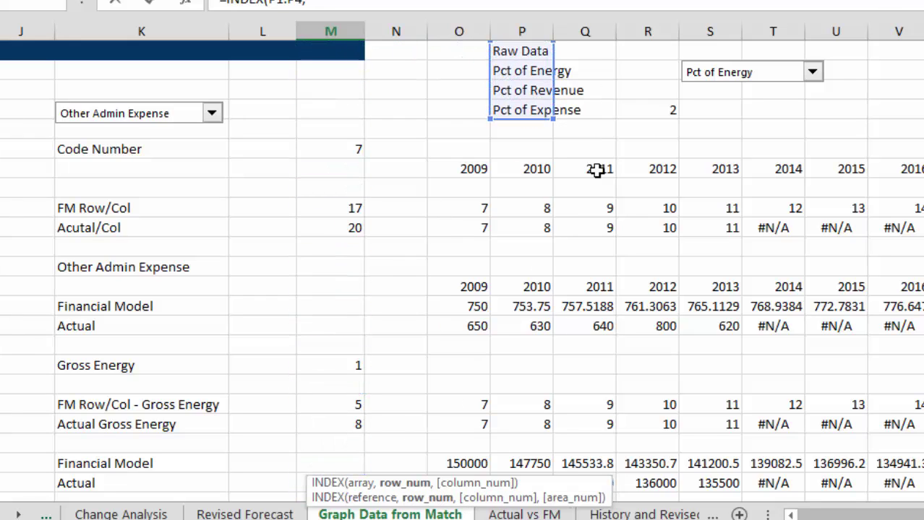
pyautogui.click(651, 112)
pyautogui.press('Return')
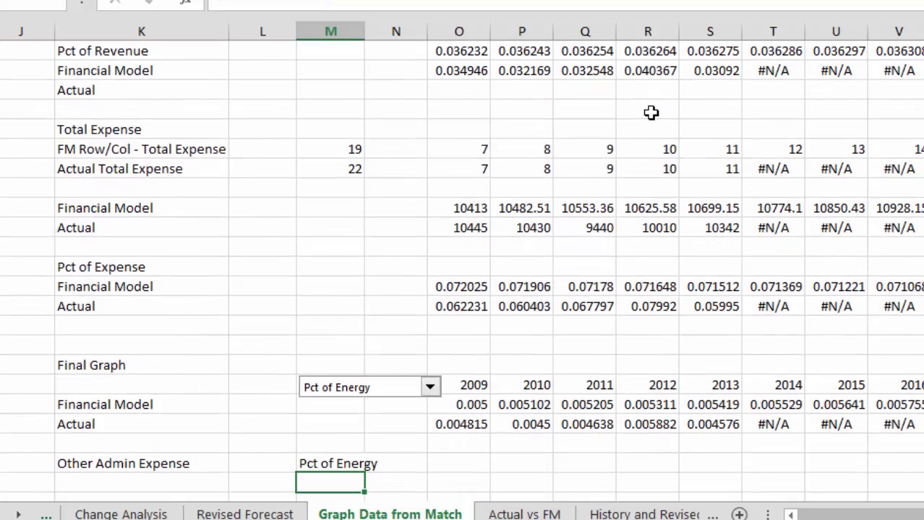
pyautogui.hotkey('ctrl', 'pagedown')
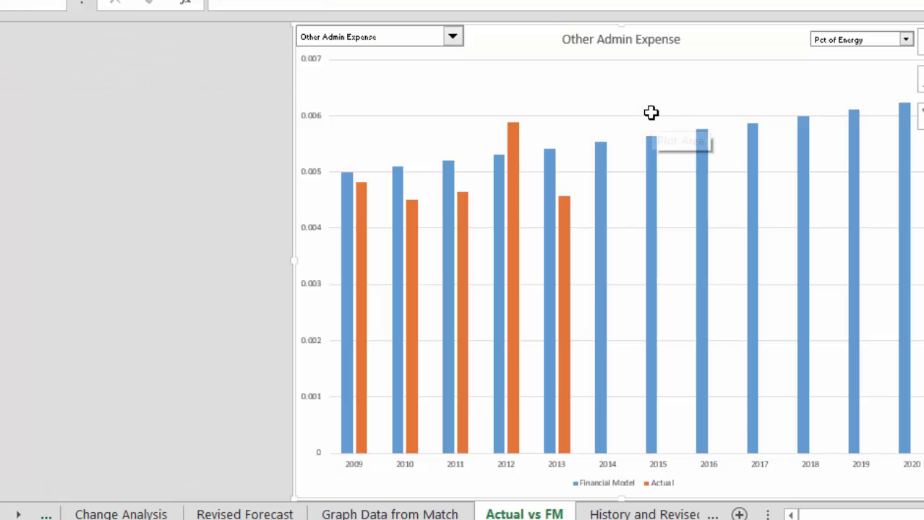
# - Link the chart title to 'Graph Data from Match'!K37:M37 so it follows the data-type choice
pyautogui.click(627, 43)
pyautogui.hotkey('ctrl', 'pageup')
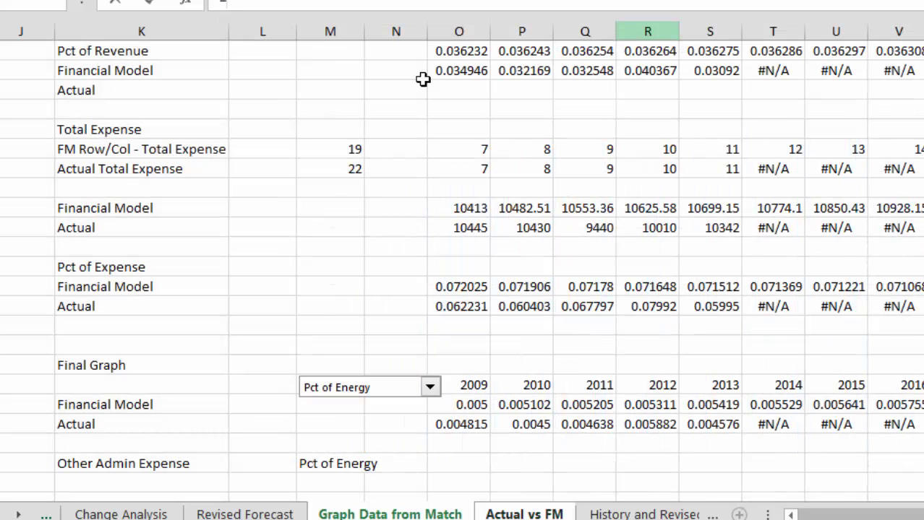
pyautogui.moveTo(68, 463); pyautogui.dragTo(340, 464)
pyautogui.press('Return')
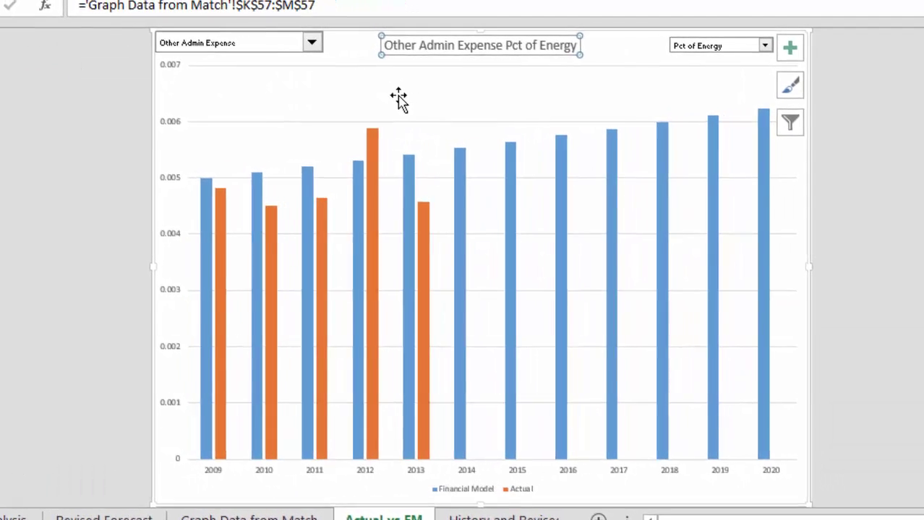
pyautogui.click(383, 96)
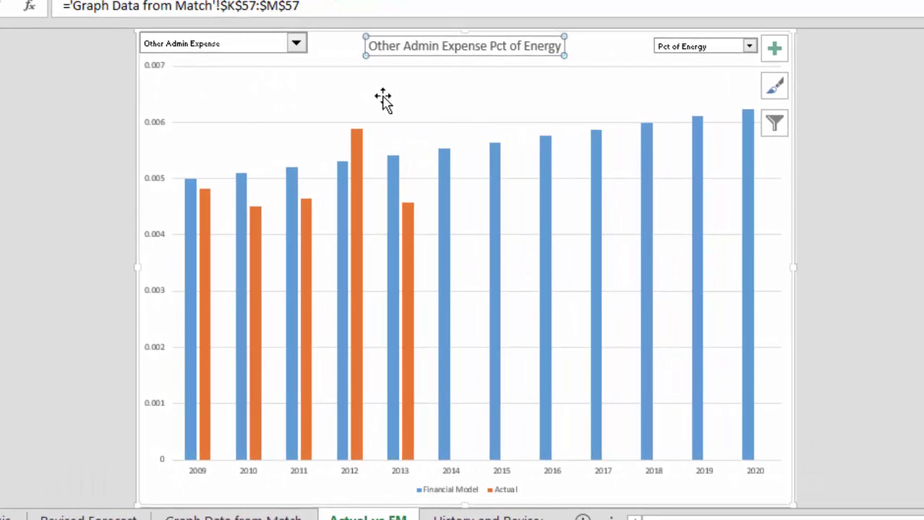
pyautogui.click(750, 47)
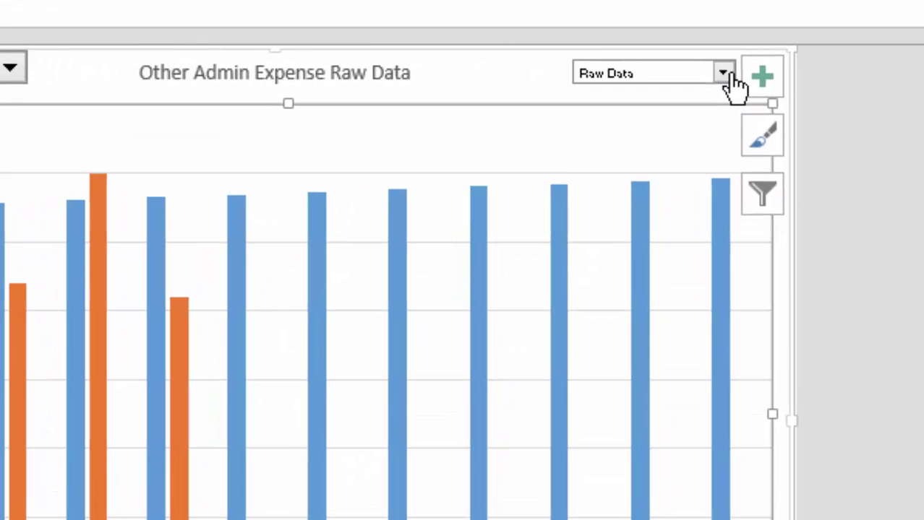